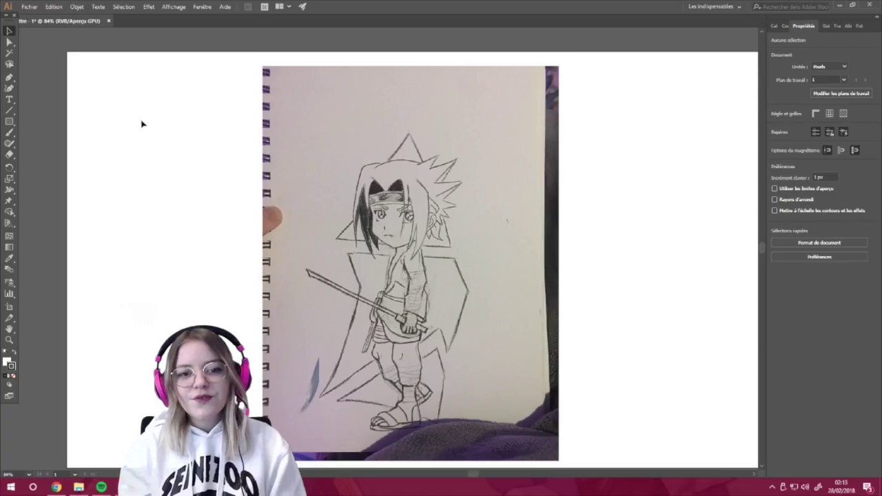
- Select the placed chibi Sasuke pencil-sketch photo on the Illustrator artboard
click(528, 115)
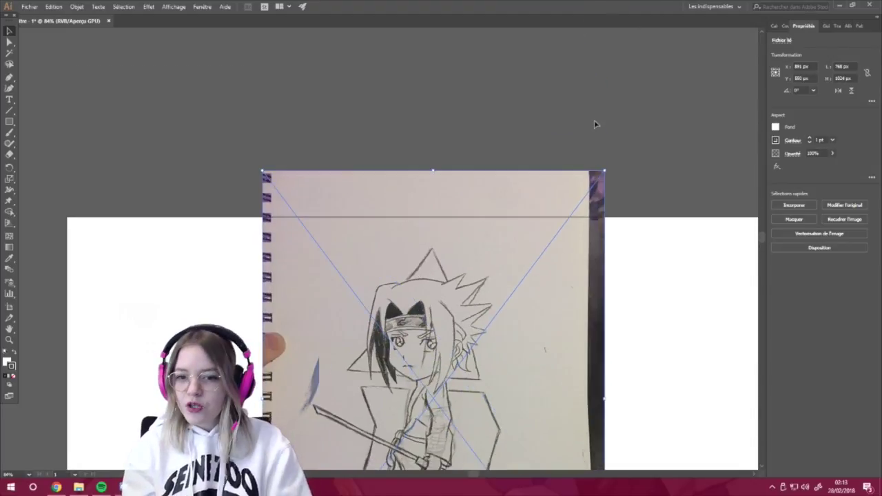
- Scale the sketch photo up from its corners to about 1017.5 × 1356.667 px
drag(560, 64, 571, 164)
scroll(256, 371, down, 2)
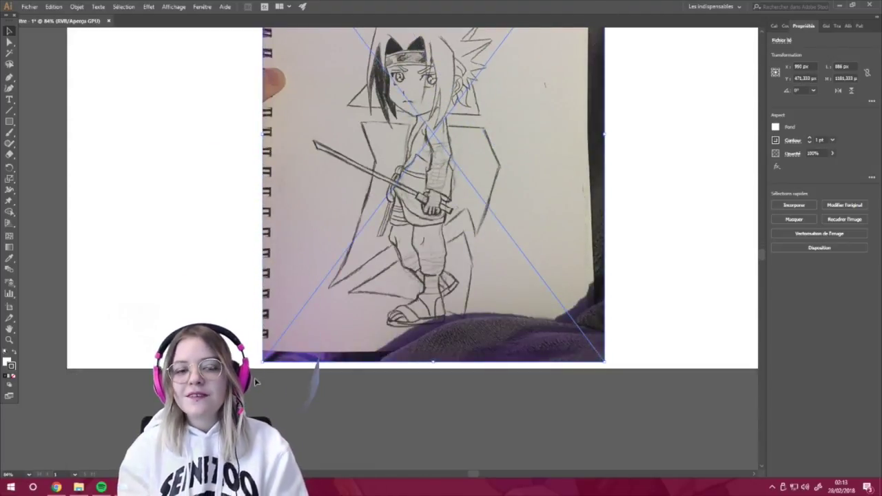
drag(262, 360, 234, 399)
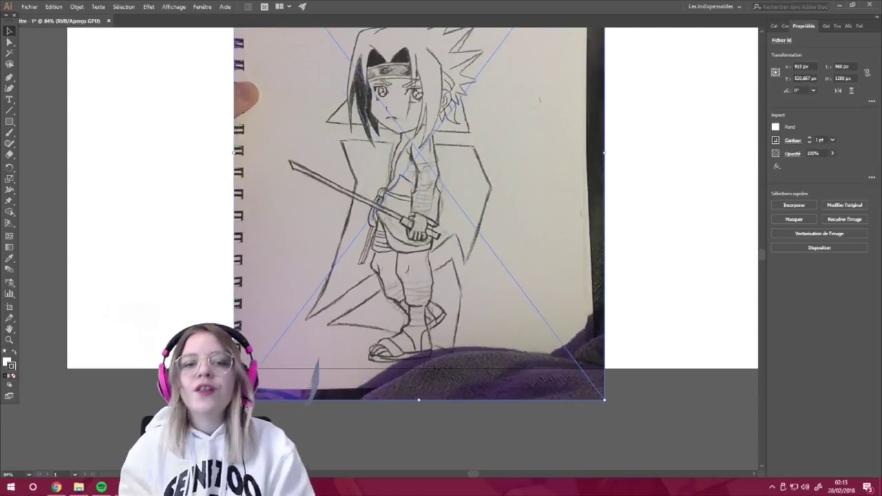
scroll(376, 347, up, 3)
scroll(375, 347, up, 4)
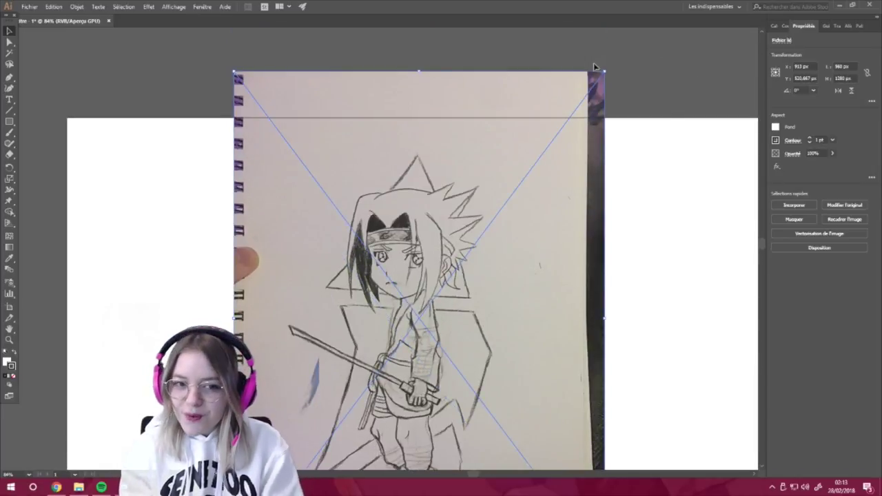
drag(604, 70, 627, 45)
scroll(467, 191, down, 2)
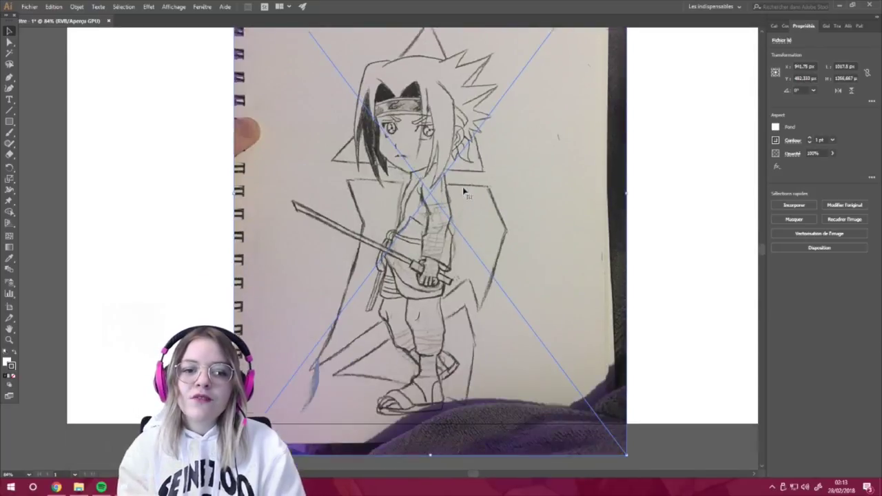
scroll(598, 156, down, 2)
- Look through the Layers, Color and Swatches panels, ending back on the image's Properties
click(777, 26)
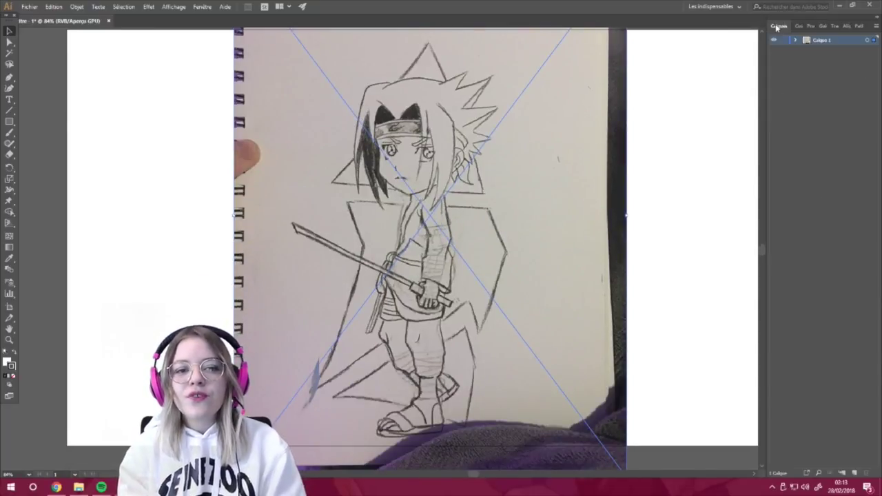
click(798, 27)
click(774, 26)
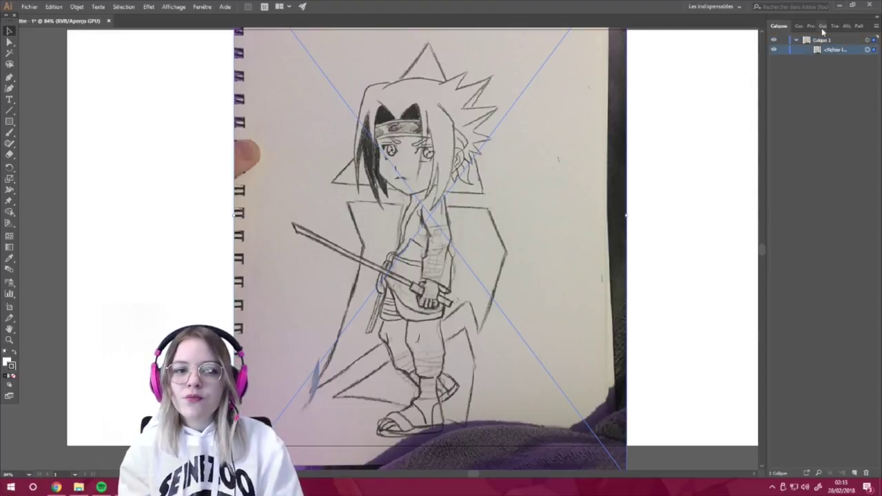
click(822, 28)
click(792, 28)
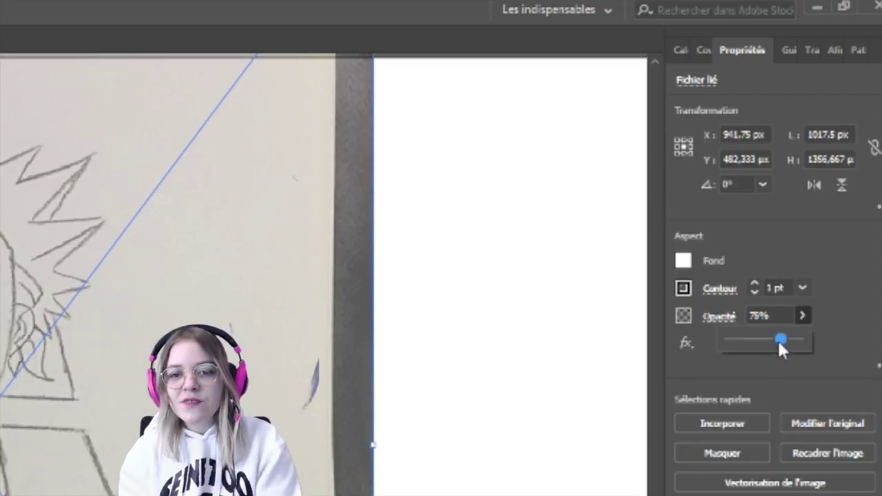
- Lower the sketch's opacity to about 55%
drag(778, 339, 771, 325)
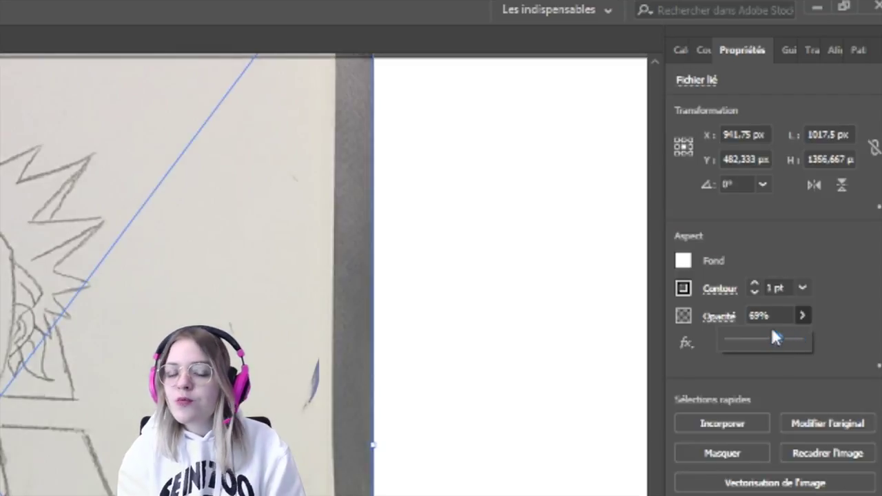
click(802, 317)
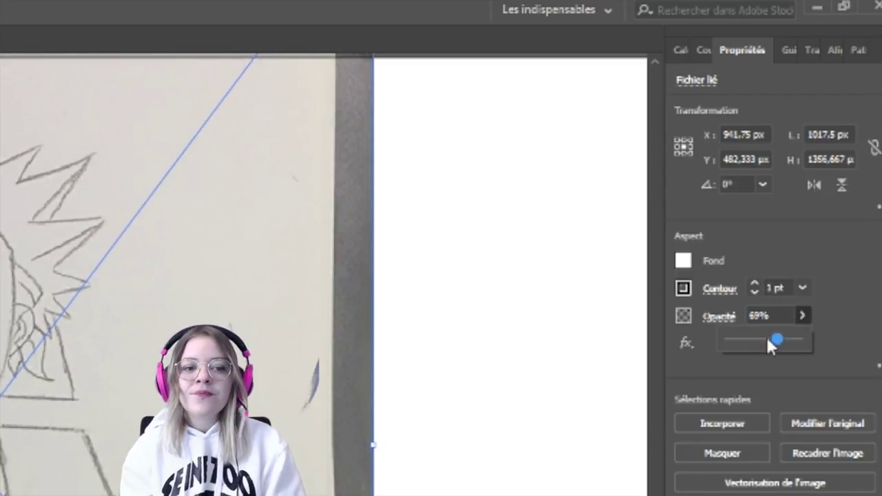
drag(775, 340, 767, 343)
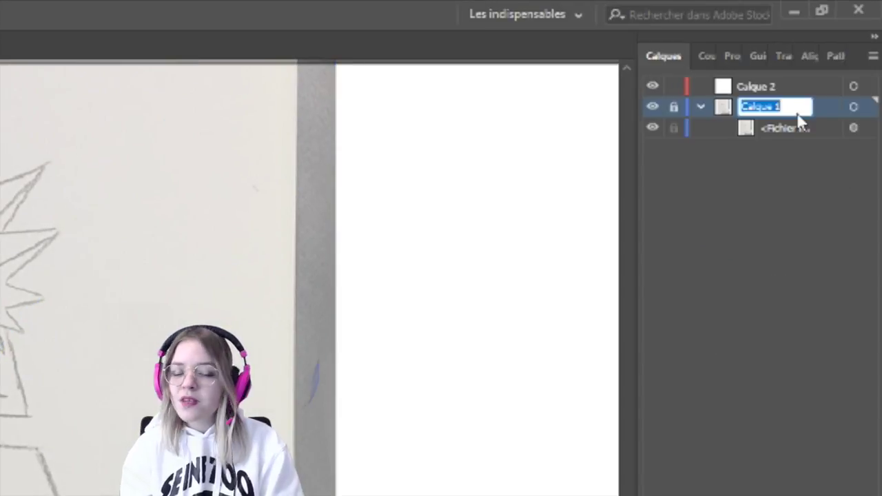
text(Dessin)
- Rename the sketch layer Dessin, add a layer named palette, and drop in the Sasuke reference image
click(856, 206)
click(764, 86)
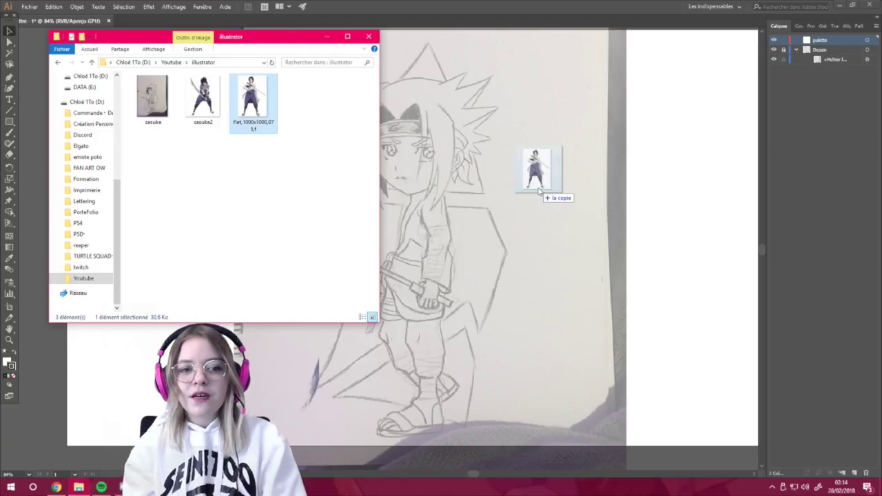
mouse_move(542, 173)
mouse_down()
mouse_move(556, 193)
mouse_move(162, 241)
mouse_up()
- Place the reference image and draw a small square near the artboard's top-left
click(586, 215)
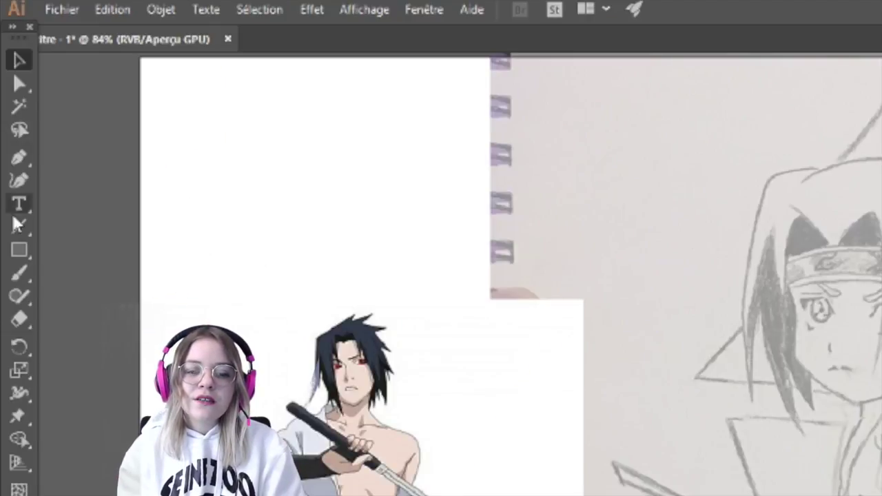
click(9, 122)
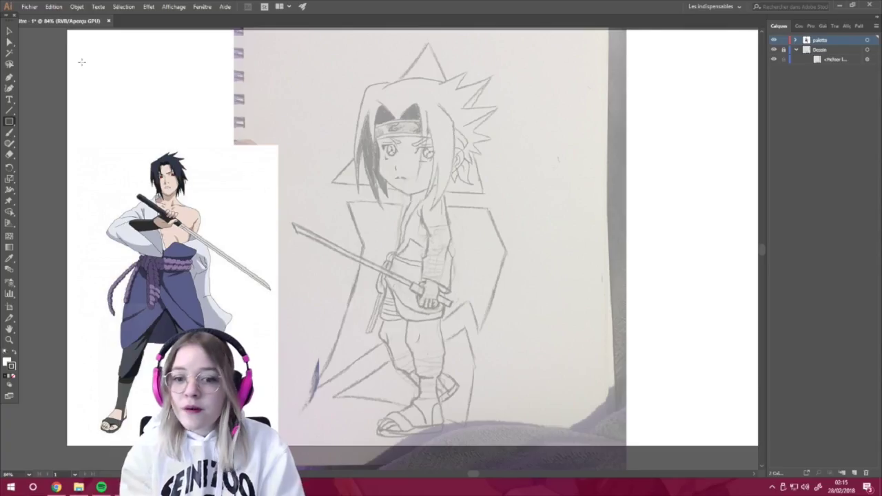
drag(81, 63, 97, 84)
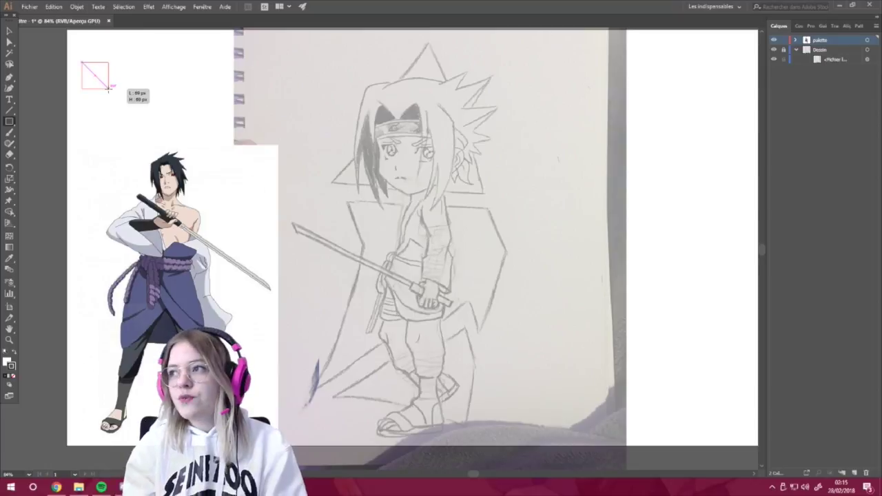
- Fill the square black, copy it into two rows of four, and move the reference onto the sketch
click(13, 354)
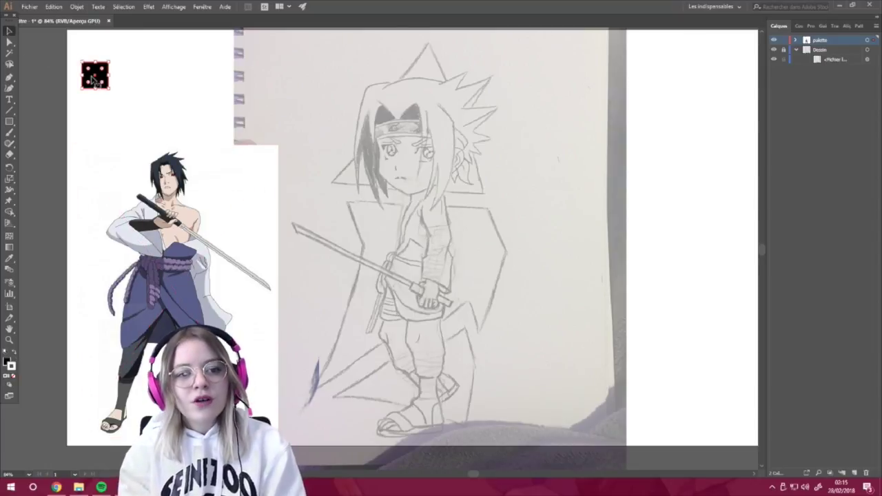
mouse_move(94, 80)
mouse_down()
mouse_move(379, 252)
mouse_move(133, 87)
mouse_up()
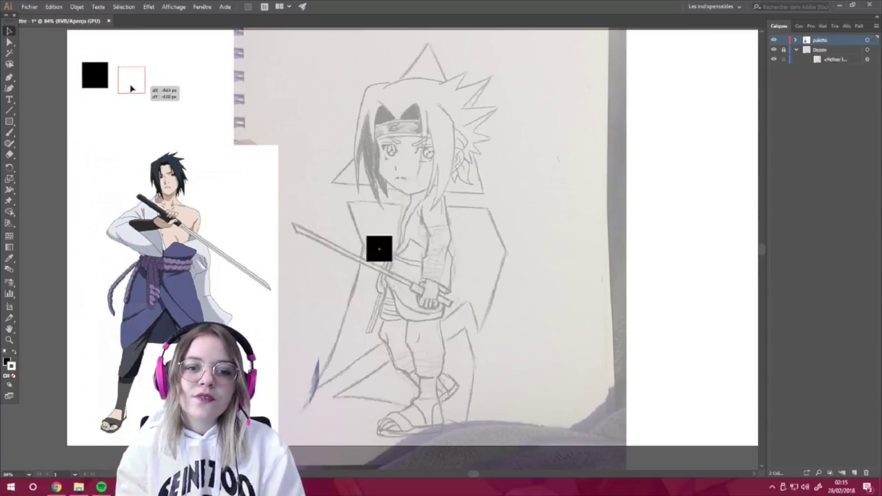
mouse_move(82, 67)
mouse_down()
mouse_move(351, 240)
mouse_move(158, 85)
mouse_up()
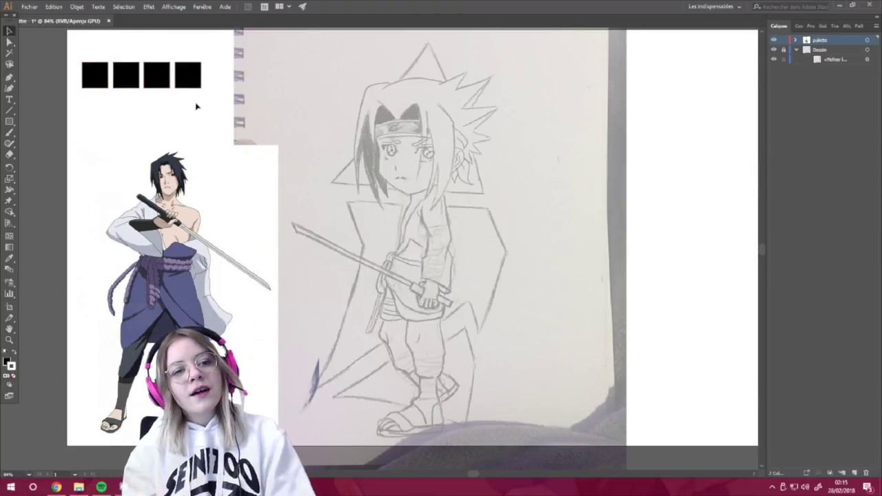
mouse_move(72, 56)
mouse_down()
mouse_move(207, 95)
mouse_move(413, 249)
mouse_move(271, 128)
mouse_move(187, 117)
mouse_up()
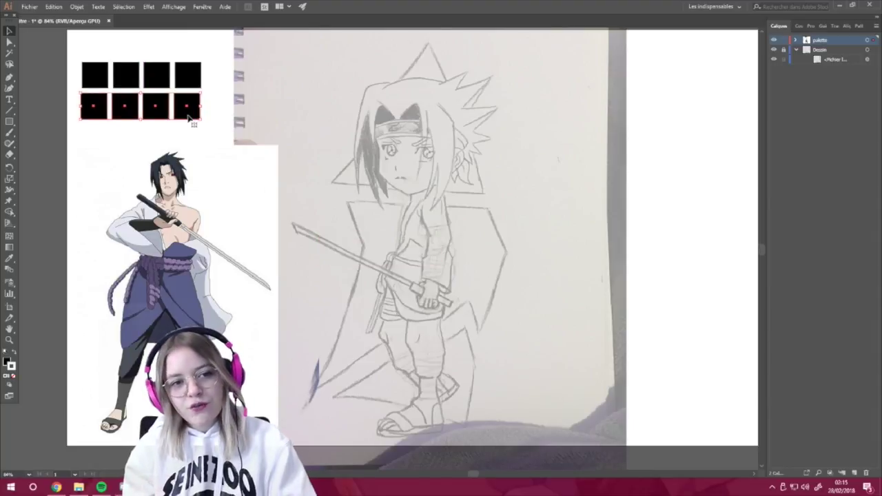
click(177, 134)
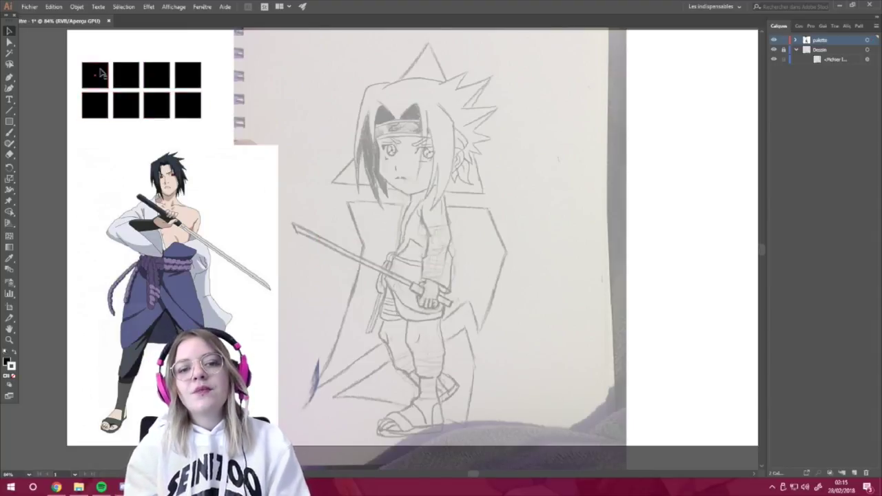
drag(173, 276, 386, 217)
- Enlarge the reference, then sample pale and darker skin tones and navy hair into the first swatches
drag(296, 364, 242, 440)
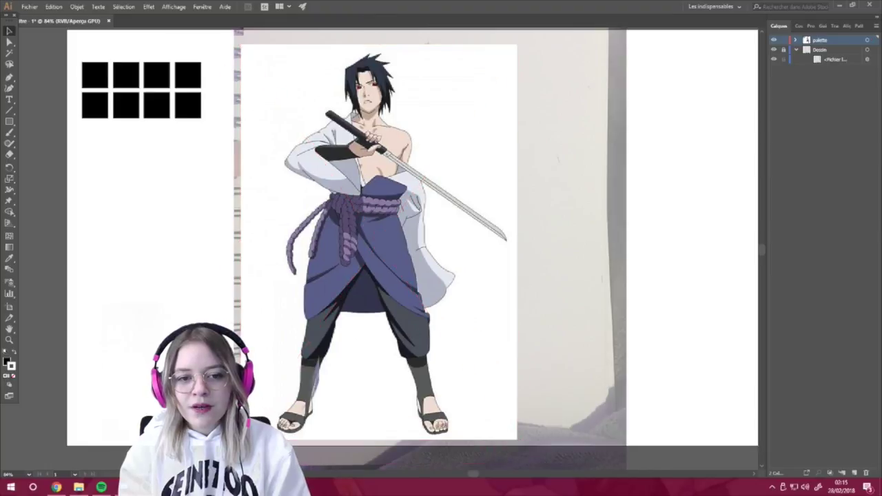
click(11, 260)
click(376, 93)
key(v)
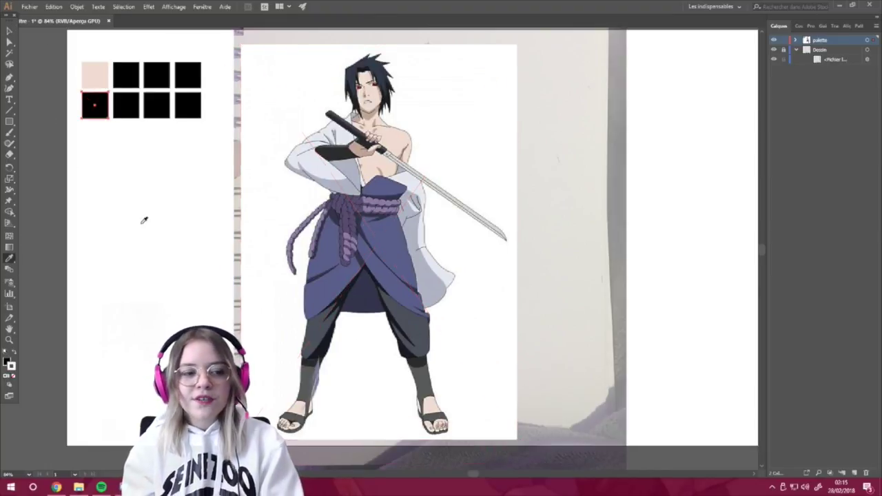
click(372, 112)
key(v)
click(9, 259)
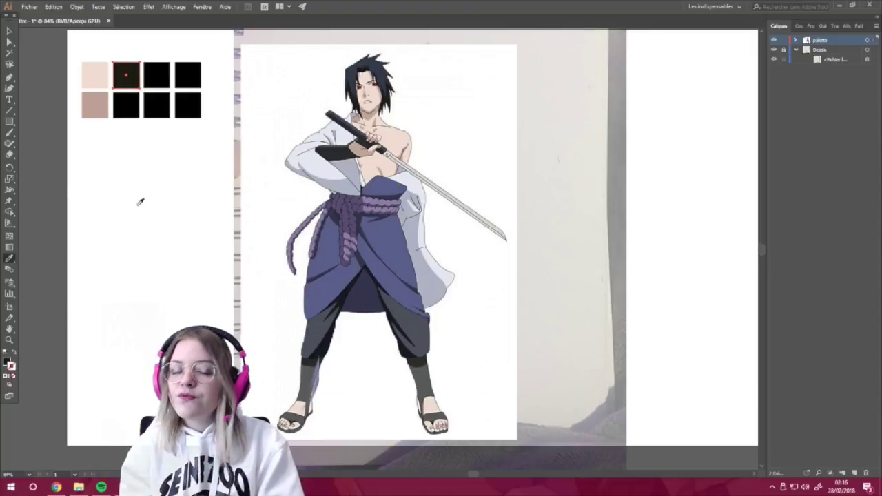
click(366, 72)
ctrl+click(126, 104)
click(10, 31)
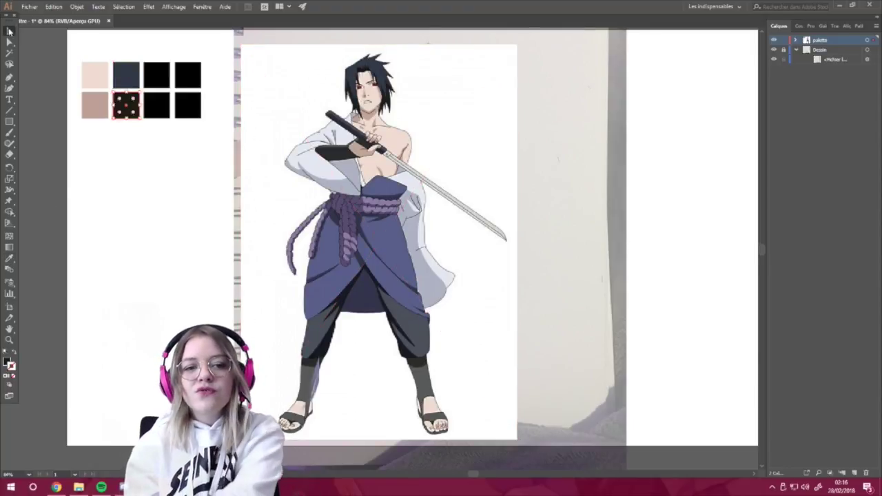
- Sample light grey, lavender, hakama purple and dark navy into the remaining palette squares
scroll(432, 266, up, 3)
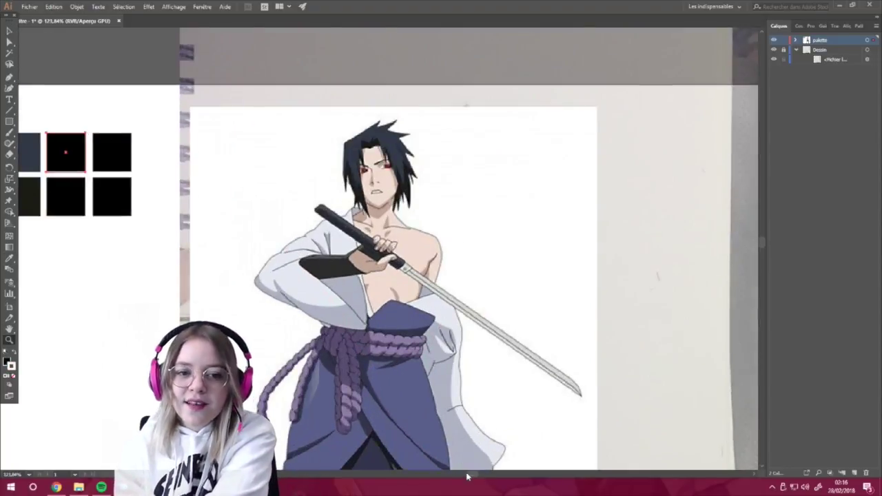
click(392, 298)
ctrl+click(162, 197)
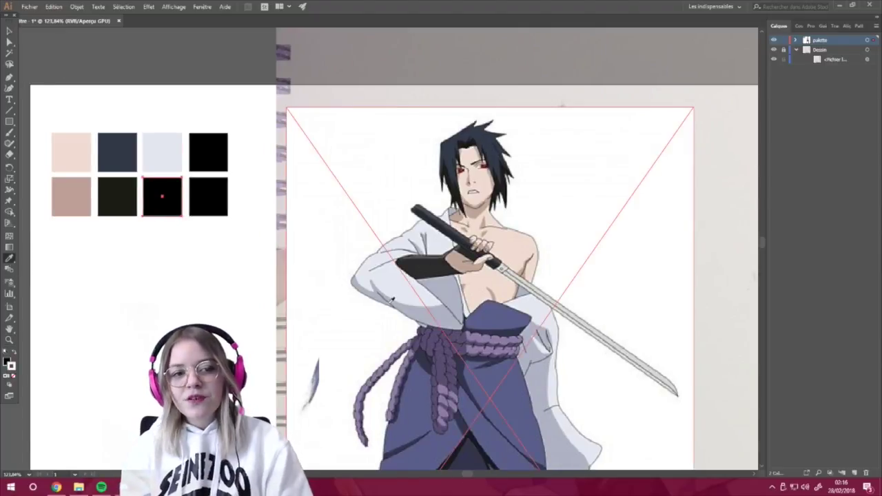
click(421, 310)
ctrl+click(208, 152)
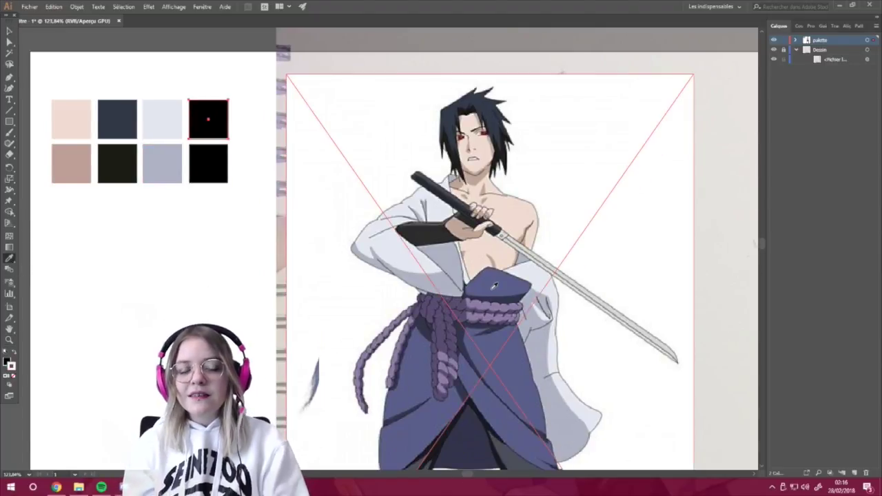
scroll(483, 310, down, 1)
click(483, 359)
click(10, 258)
click(118, 119)
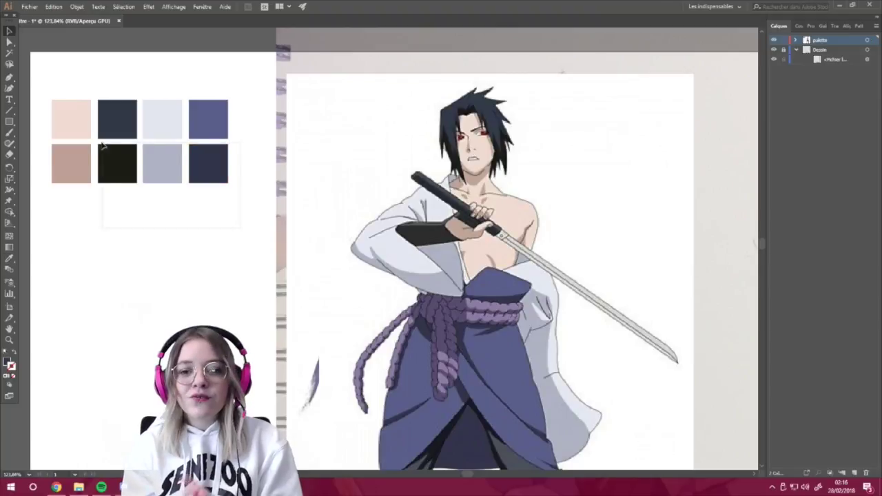
- Duplicate the eight-swatch palette below and sample the rope's lavender and a dark purple into it
key(ctrl+a)
drag(75, 138, 75, 226)
ctrl+click(71, 207)
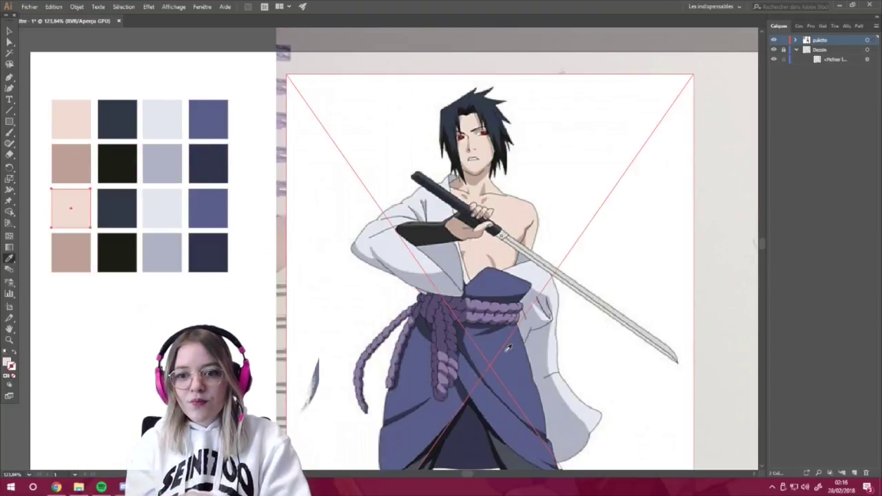
click(398, 344)
click(392, 382)
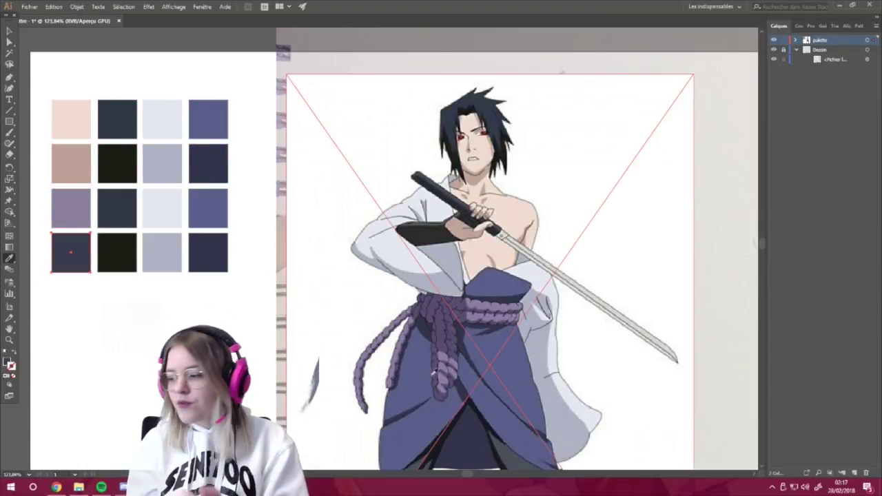
click(433, 376)
key(v)
scroll(541, 272, down, 3)
scroll(541, 272, up, 4)
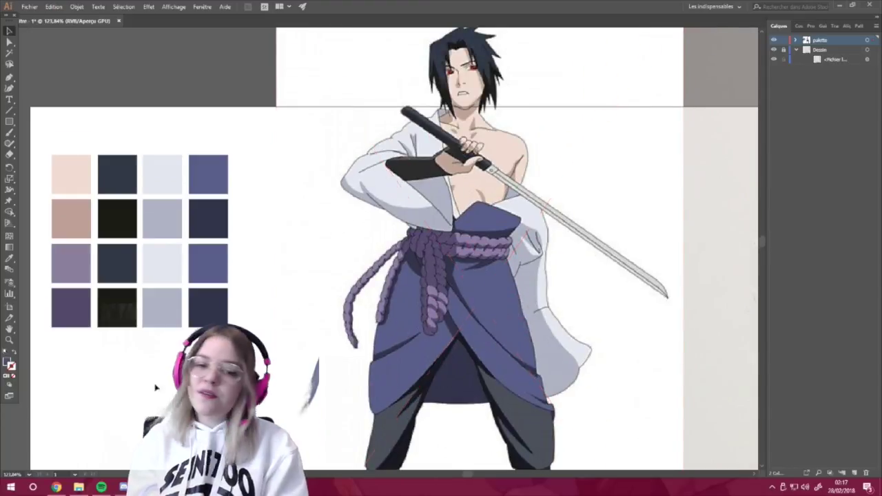
- Recolour copied swatches with the sword sheath's near-black and dark navy
click(11, 258)
click(416, 169)
key(v)
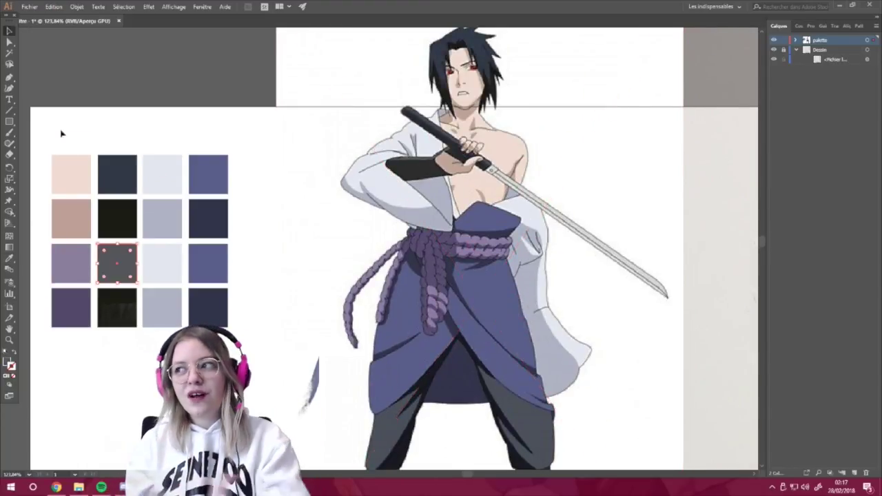
key(i)
key(i)
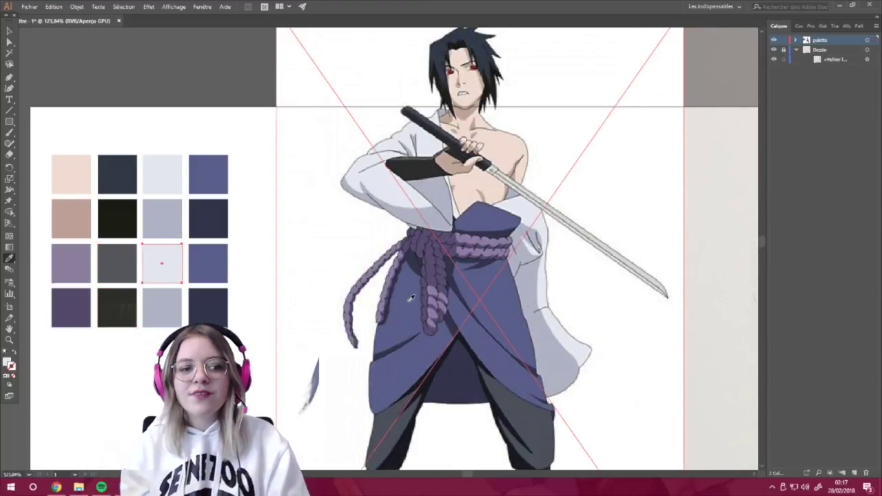
scroll(450, 373, down, 1)
click(450, 373)
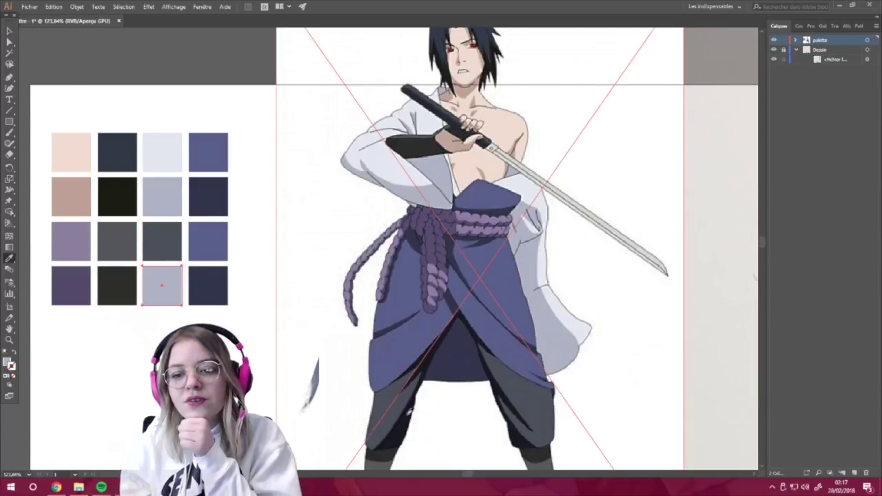
scroll(102, 90, down, 4)
- Sample grey into the bottom-right swatch
key(i)
click(116, 142)
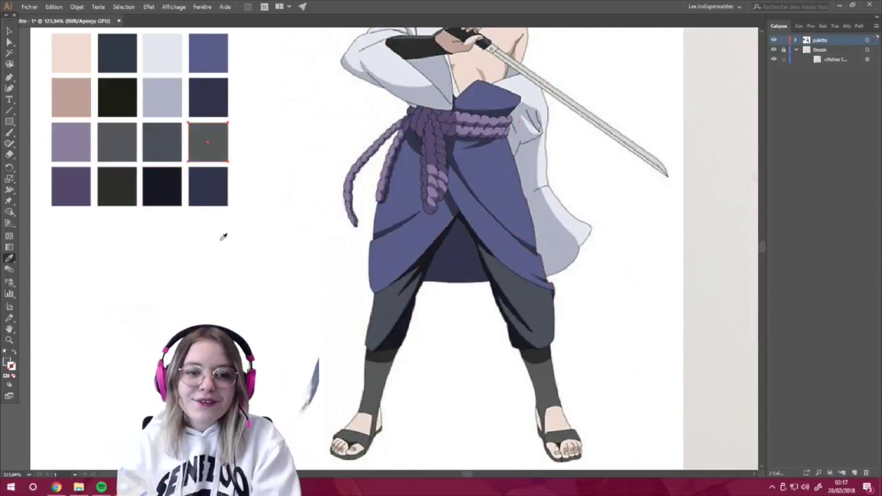
click(208, 142)
key(v)
scroll(227, 287, up, 3)
scroll(231, 290, up, 1)
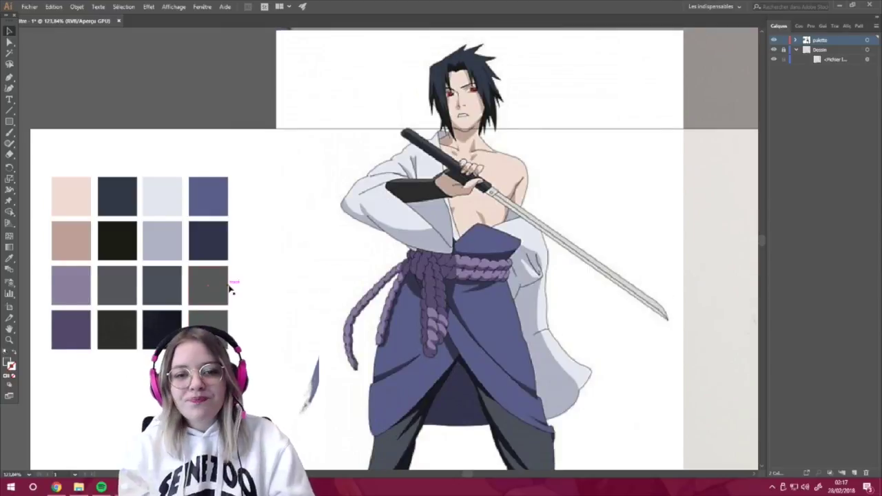
scroll(118, 418, down, 1)
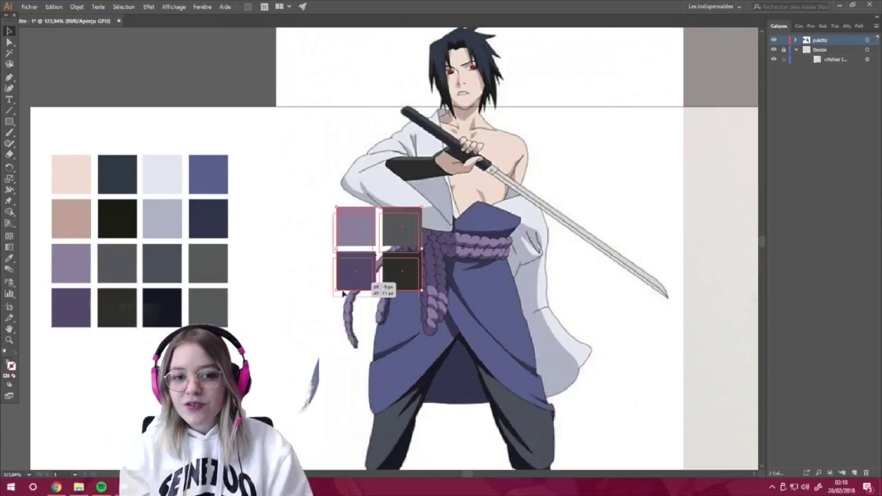
- Duplicate four swatches, sample dark grey and the hilt's near-black, then delete the four extras
drag(110, 264, 110, 353)
key(i)
click(117, 352)
key(v)
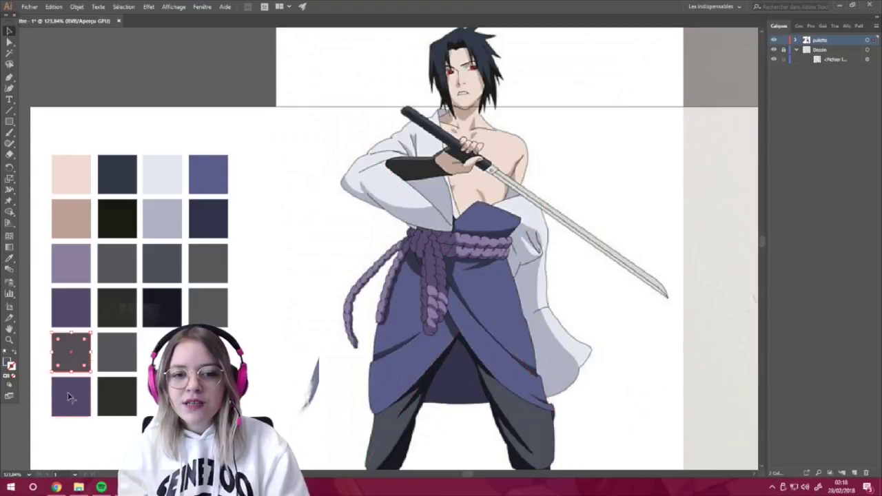
click(8, 258)
click(445, 135)
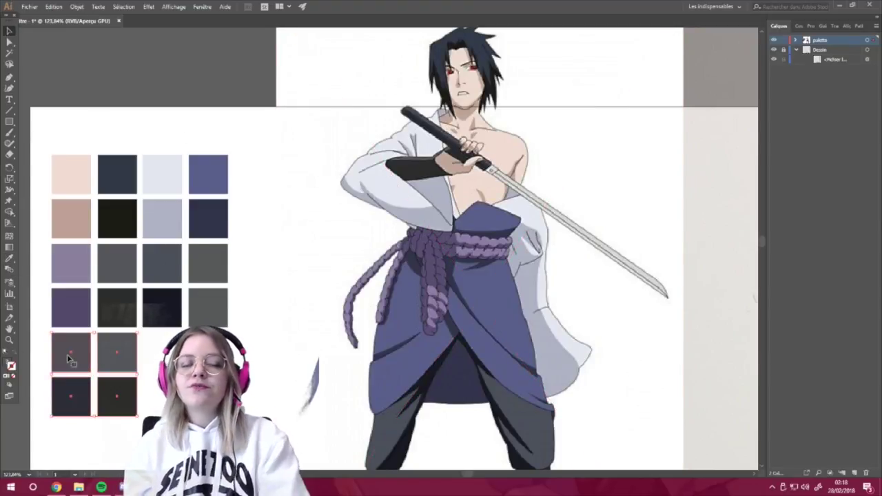
key(Delete)
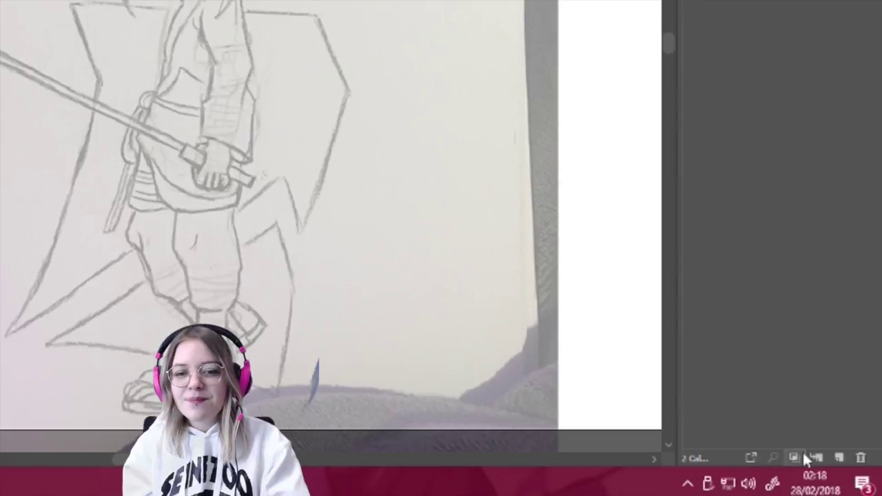
- Add a new inking layer and switch to the Paintbrush
click(837, 459)
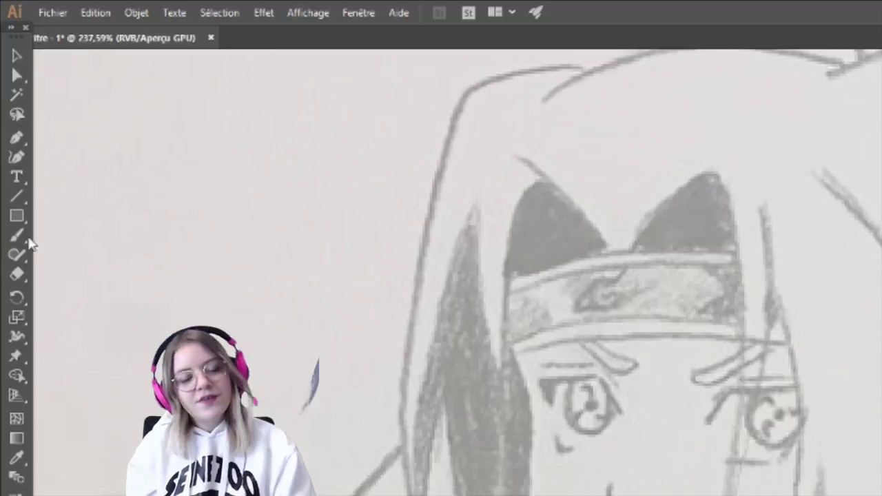
click(17, 235)
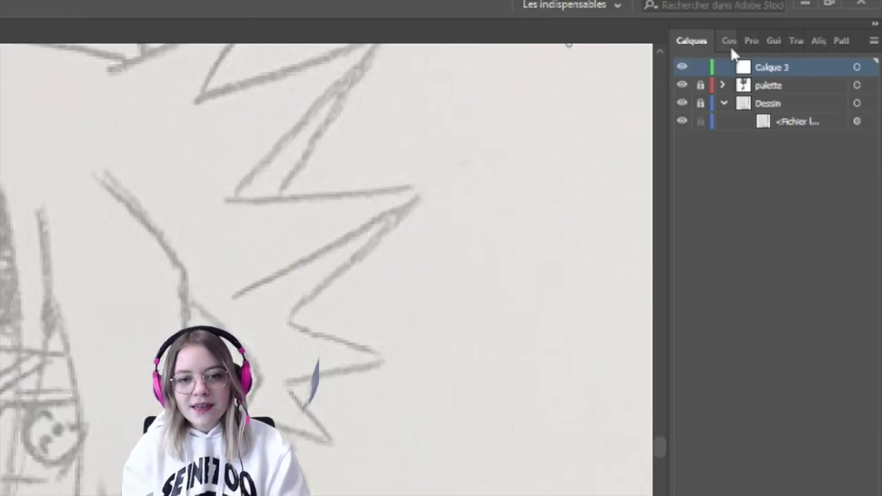
click(739, 42)
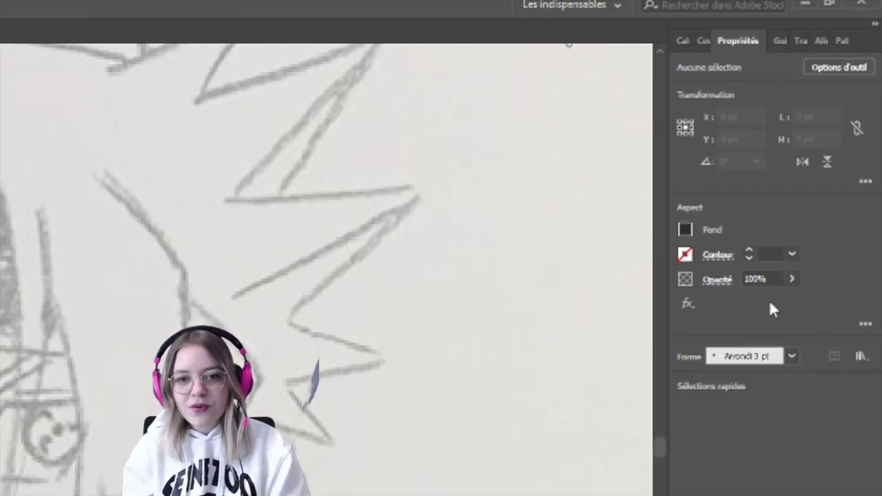
- Create and apply a 4 pt Calligraphic brush with Pressure size and 4 pt variation
click(791, 357)
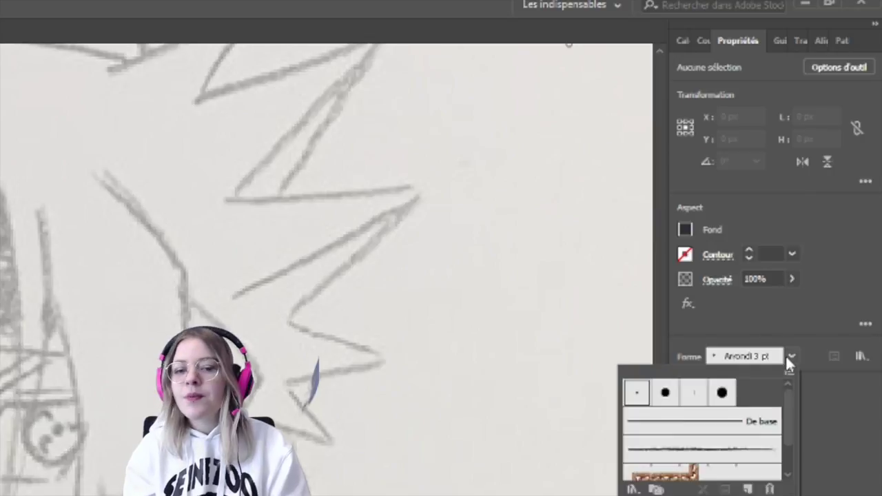
click(746, 489)
click(402, 380)
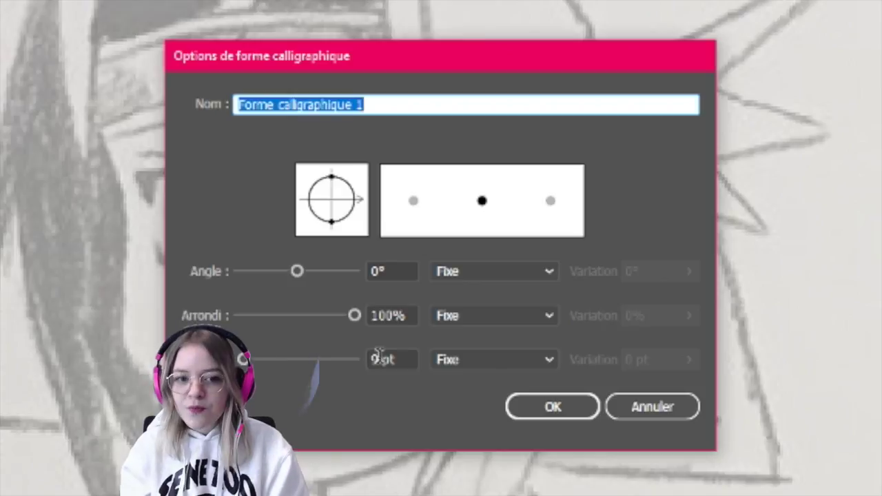
click(378, 359)
text(4)
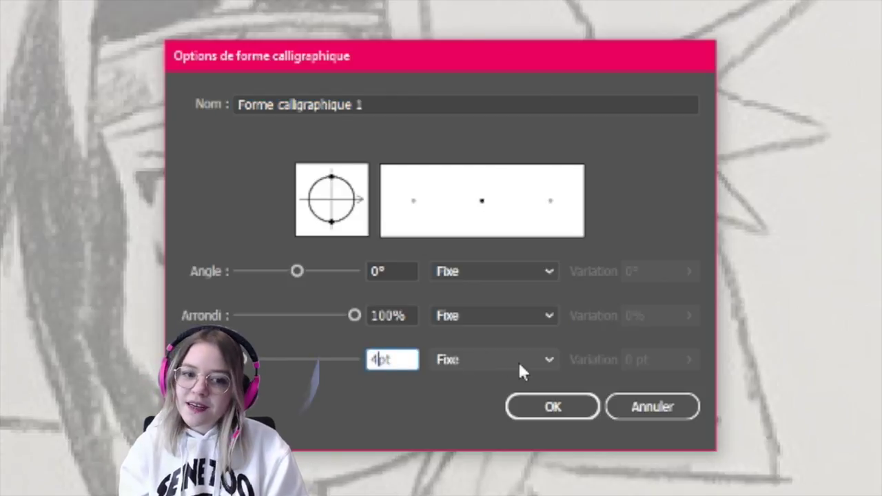
click(516, 360)
click(490, 425)
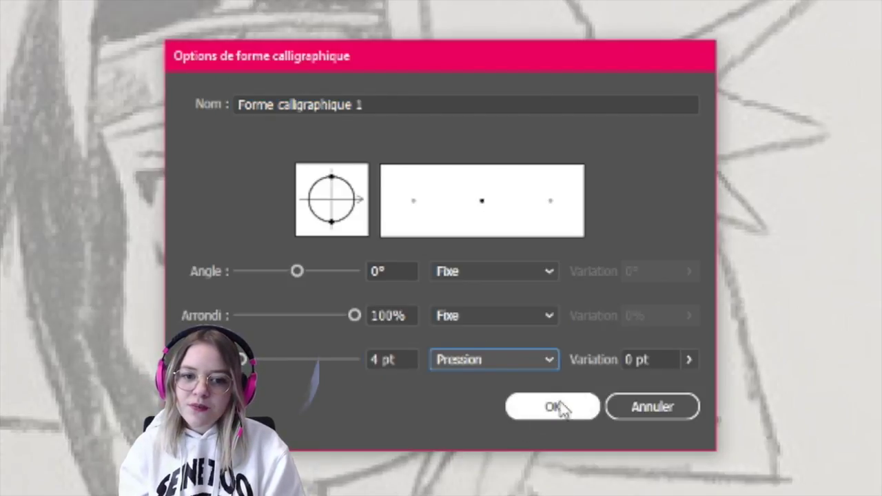
click(688, 360)
drag(612, 385, 689, 386)
click(553, 408)
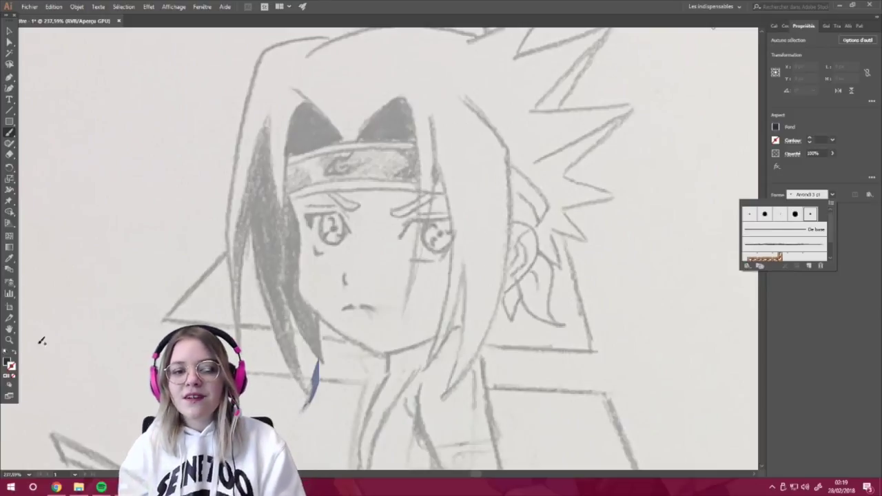
click(7, 353)
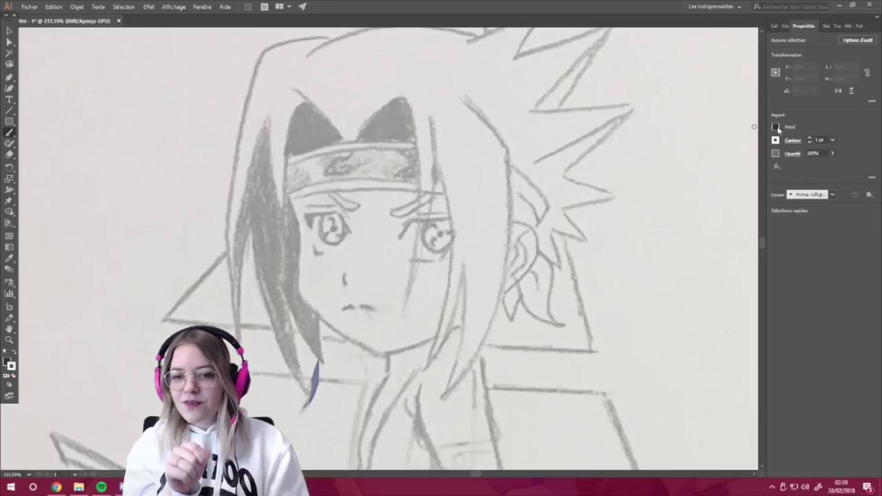
- Set the fill to None and the stroke to black
click(777, 127)
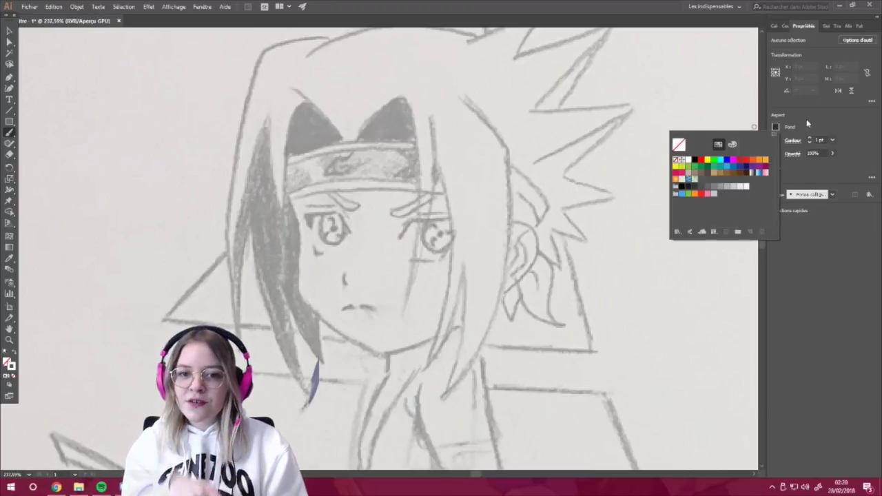
click(677, 160)
click(776, 140)
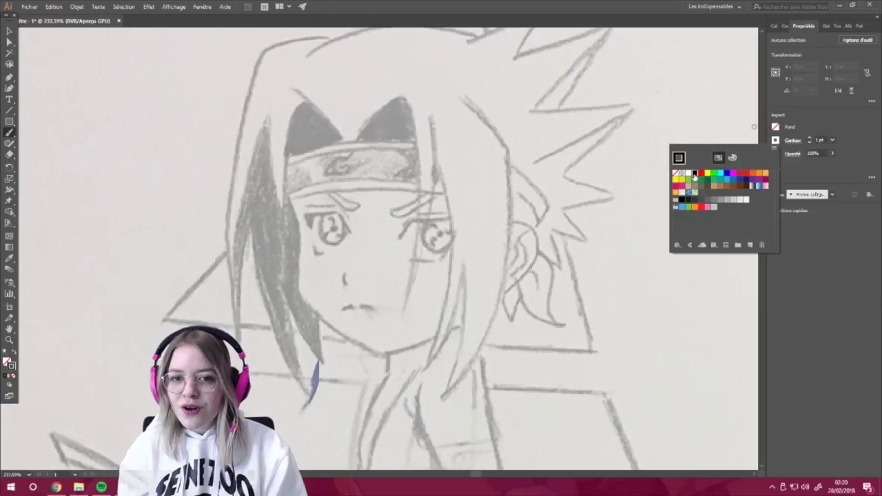
click(695, 174)
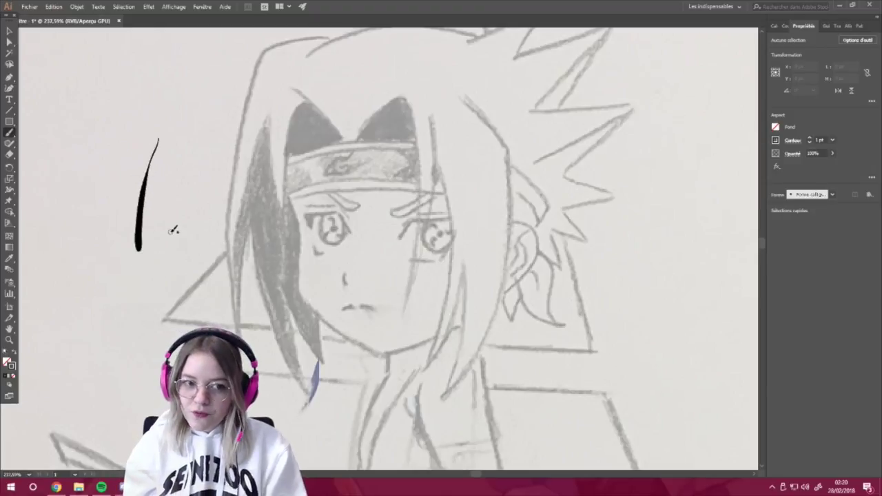
- Ink the face's left side, the M-shaped headband and a hair strand, undoing a stray stroke
scroll(169, 222, up, 1)
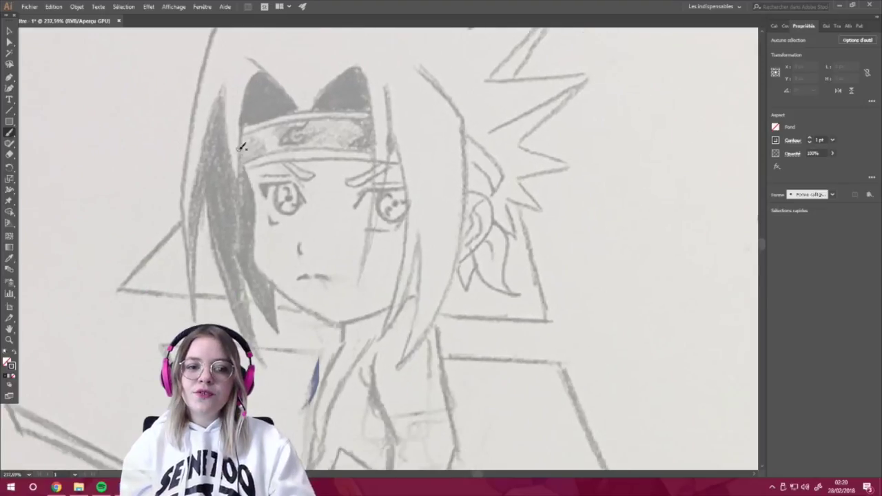
drag(255, 236, 253, 278)
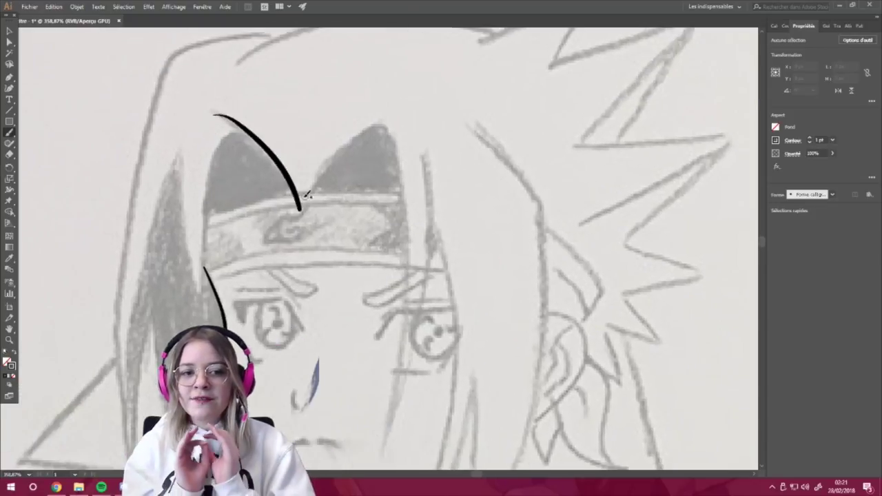
drag(295, 198, 404, 365)
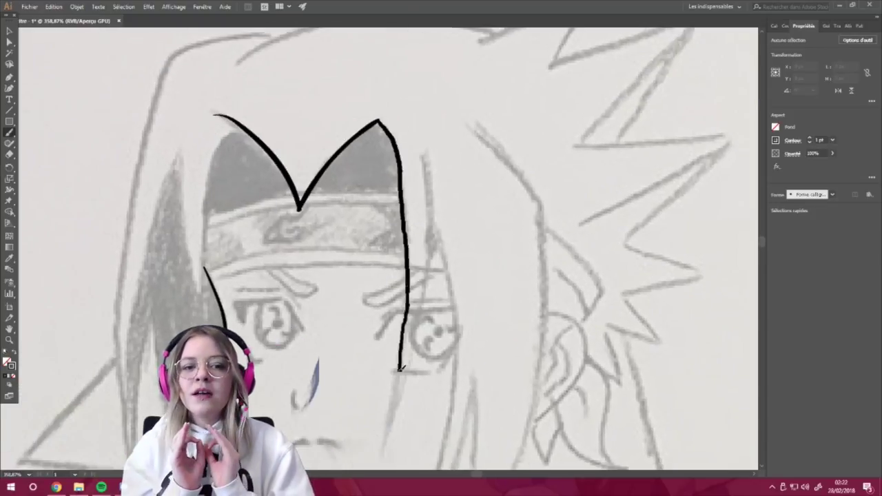
drag(424, 157, 397, 420)
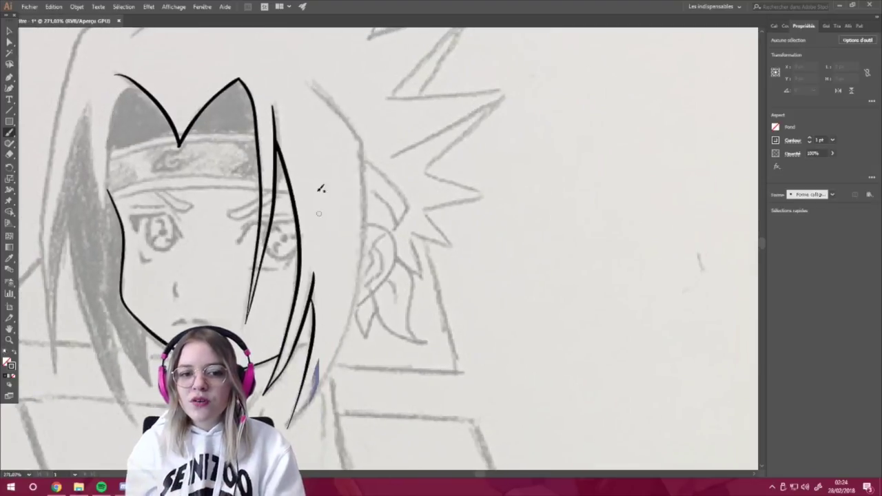
key(ctrl+z)
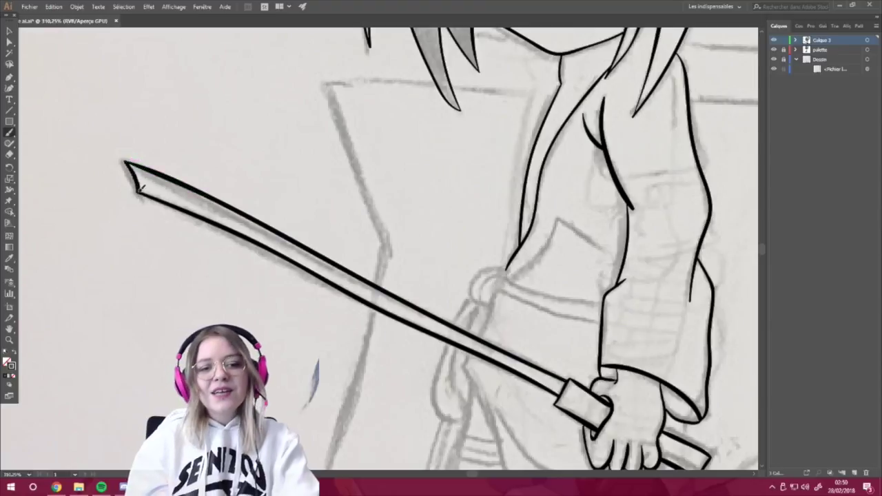
- Ink the belt knot's loop and a line along the scabbard
scroll(131, 169, down, 3)
scroll(374, 401, up, 5)
scroll(375, 401, down, 5)
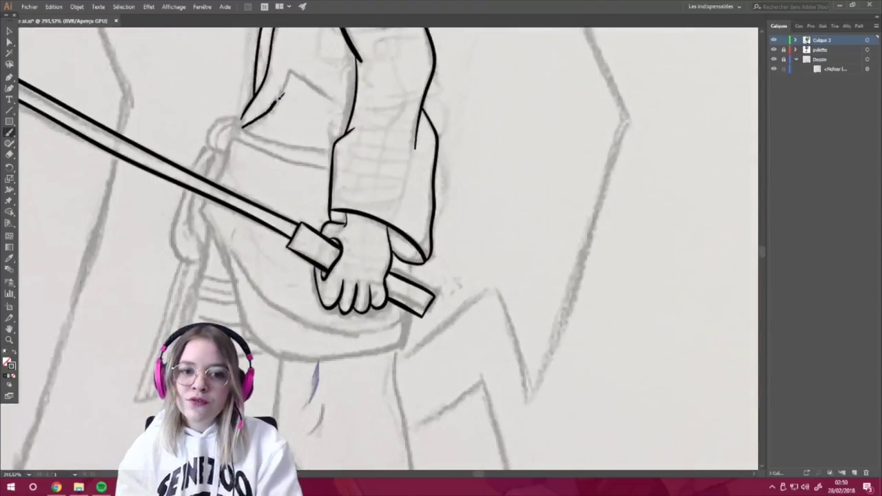
scroll(286, 190, up, 2)
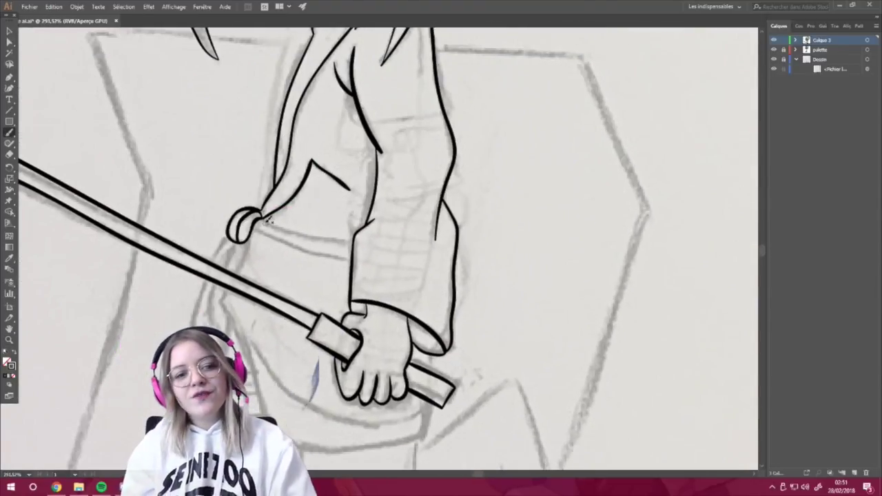
scroll(330, 241, left, 3)
scroll(331, 241, down, 2)
scroll(376, 297, down, 2)
scroll(337, 206, right, 1)
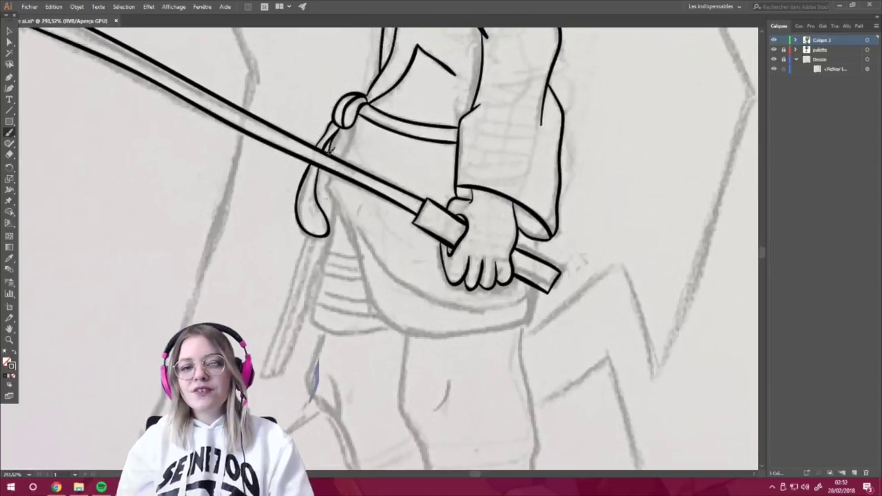
drag(283, 319, 267, 377)
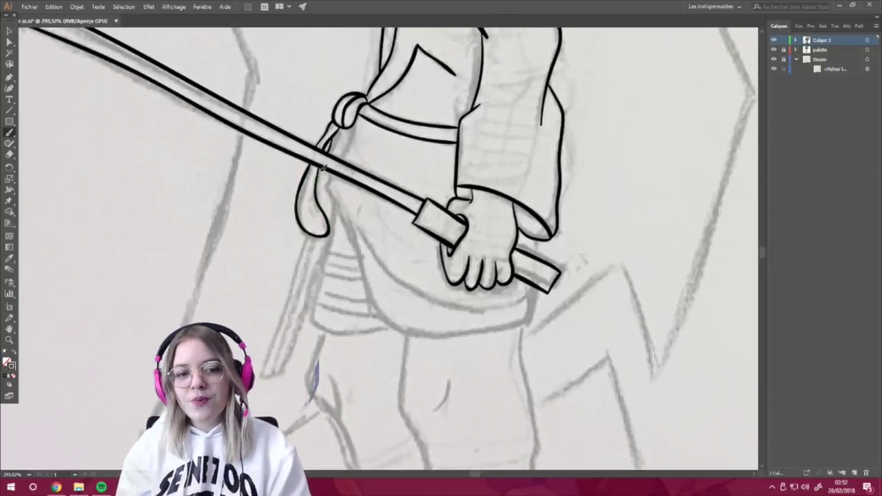
mouse_move(314, 238)
mouse_down()
mouse_move(262, 376)
mouse_move(314, 238)
mouse_move(530, 367)
mouse_up()
- Ink the inner curve of the apron's bottom and the leg outlines beneath it
scroll(317, 249, up, 2)
scroll(324, 255, down, 3)
scroll(324, 255, down, 2)
drag(528, 219, 355, 153)
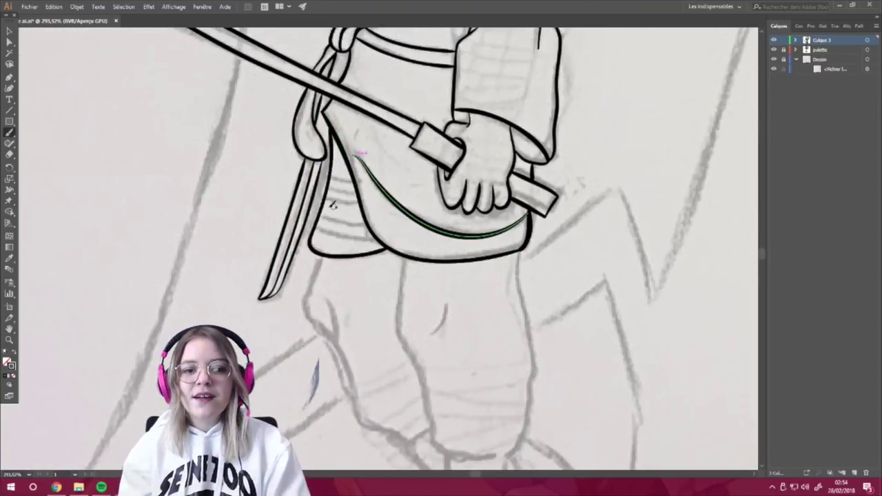
drag(329, 197, 241, 197)
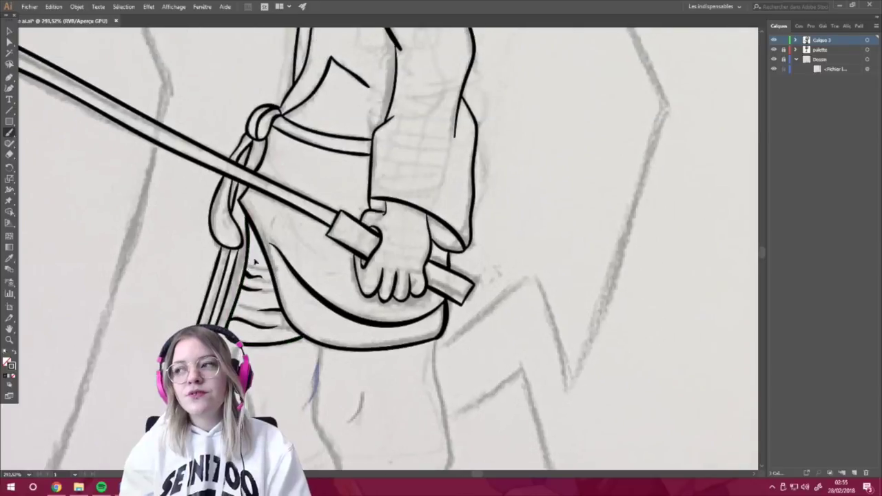
scroll(324, 241, up, 3)
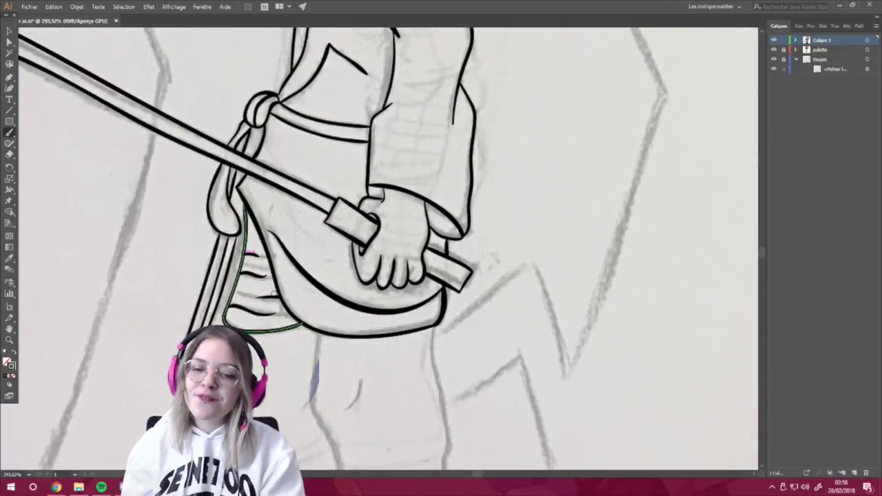
scroll(324, 241, down, 7)
drag(197, 144, 282, 327)
drag(283, 145, 382, 342)
drag(395, 138, 411, 225)
- Ink the right leg, the sandal's toes, sole and the heel behind the ankle
scroll(411, 226, down, 6)
drag(312, 148, 331, 304)
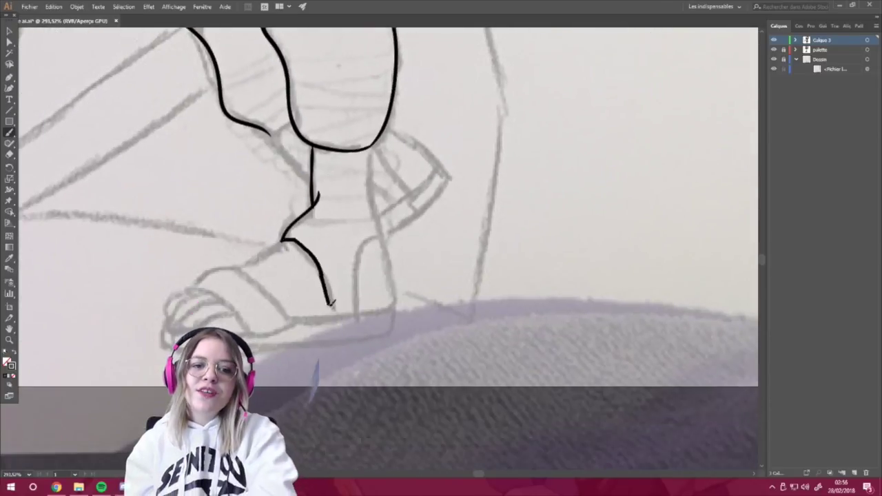
scroll(314, 143, down, 1)
drag(358, 121, 346, 283)
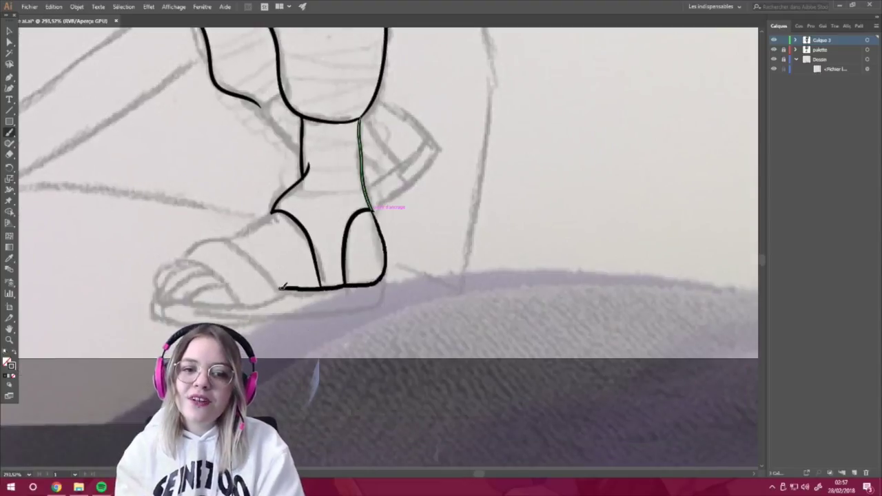
drag(283, 287, 372, 276)
mouse_move(373, 278)
mouse_down()
mouse_move(271, 246)
mouse_move(339, 223)
mouse_up()
drag(289, 252, 313, 220)
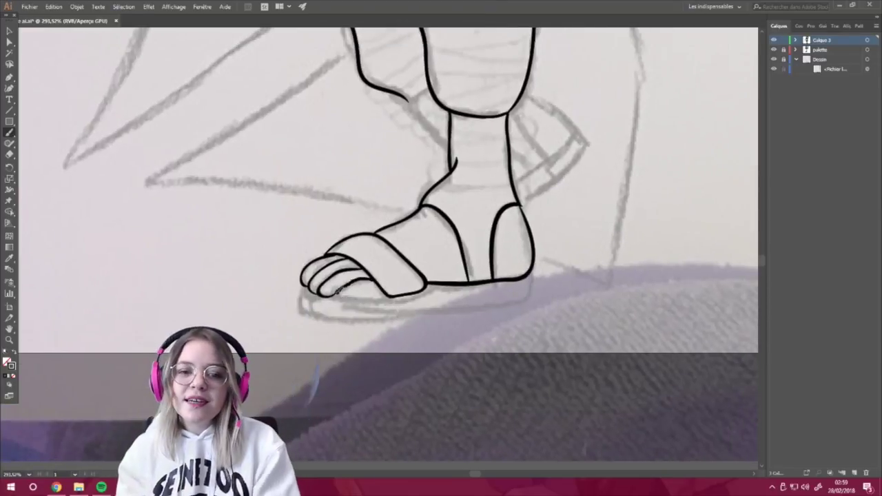
drag(271, 318, 477, 310)
drag(431, 184, 331, 332)
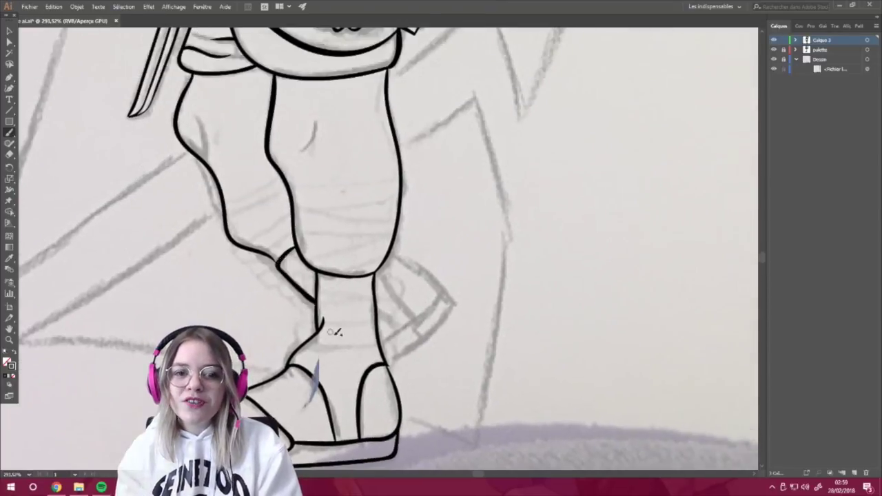
mouse_move(388, 260)
mouse_down()
mouse_move(376, 227)
mouse_move(382, 303)
mouse_up()
scroll(417, 264, up, 2)
scroll(418, 264, up, 3)
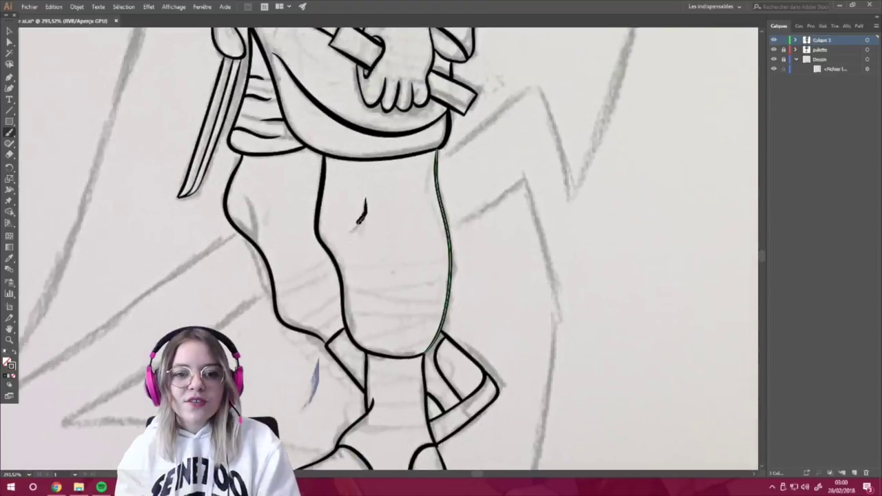
scroll(417, 264, up, 1)
- Ink a finishing collar stroke across the chest
scroll(417, 264, up, 5)
key(ctrl+0)
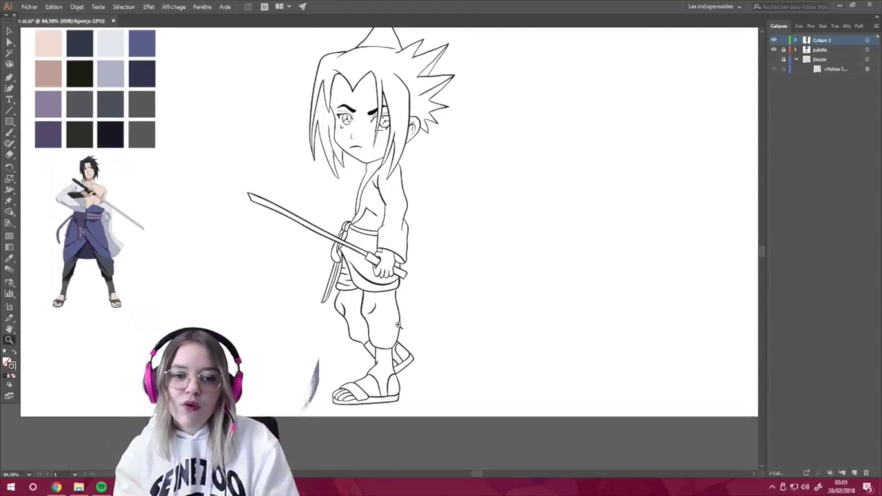
scroll(399, 276, up, 5)
drag(302, 180, 400, 245)
- Add a finishing stroke along the belt loop's left edge
scroll(400, 246, down, 5)
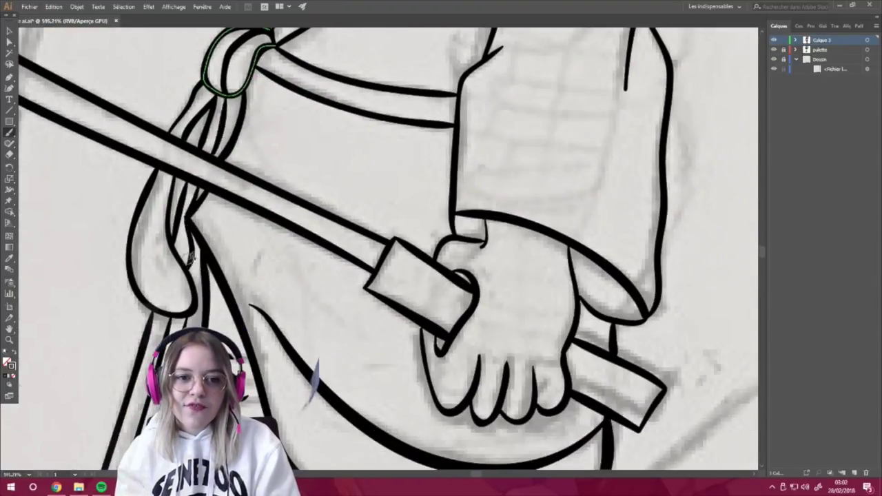
scroll(400, 247, down, 2)
scroll(269, 233, up, 2)
scroll(265, 234, up, 3)
scroll(286, 361, down, 6)
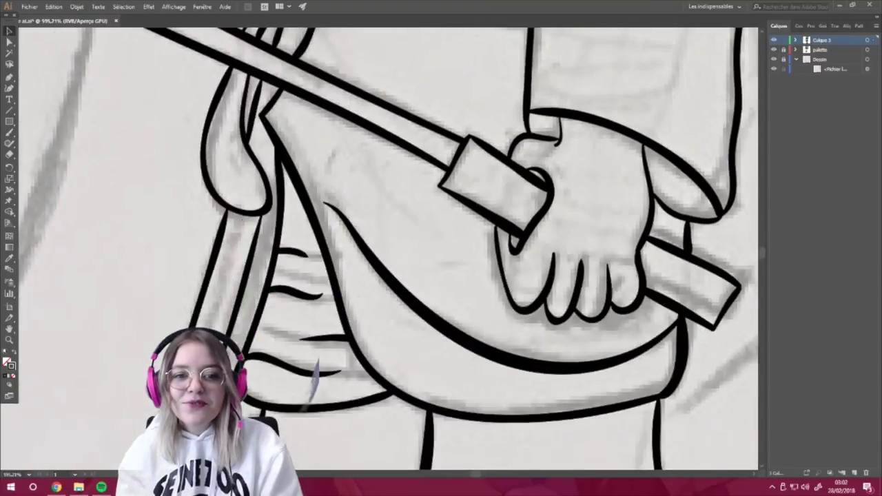
scroll(276, 276, down, 3)
drag(254, 158, 260, 236)
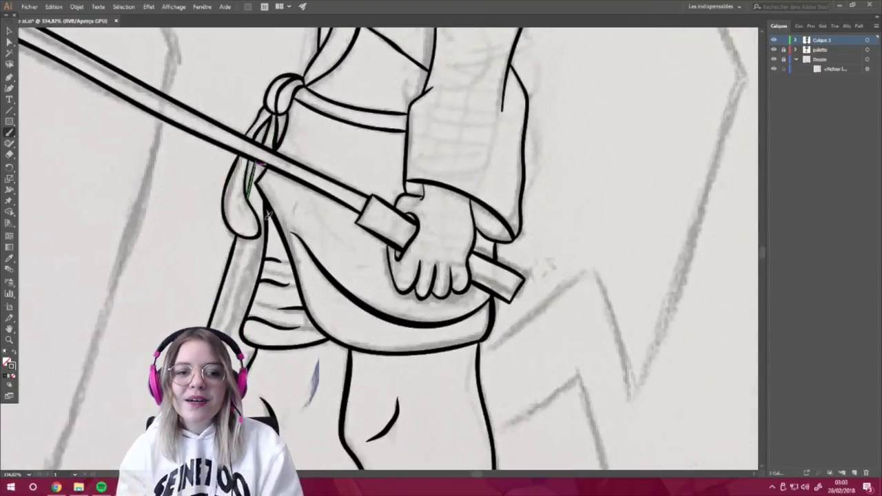
- Zoom out to view the whole inked character
scroll(266, 213, down, 2)
scroll(262, 211, down, 4)
scroll(248, 205, up, 2)
scroll(238, 201, up, 8)
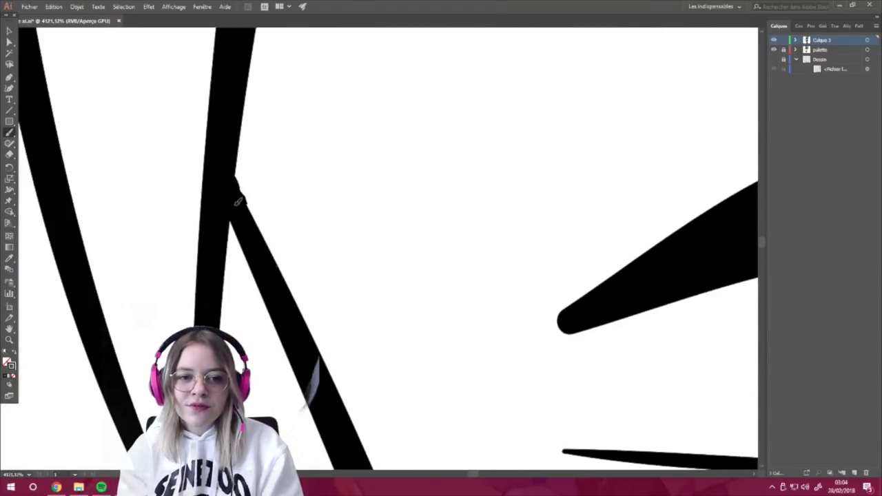
key(z)
drag(223, 173, 9, 29)
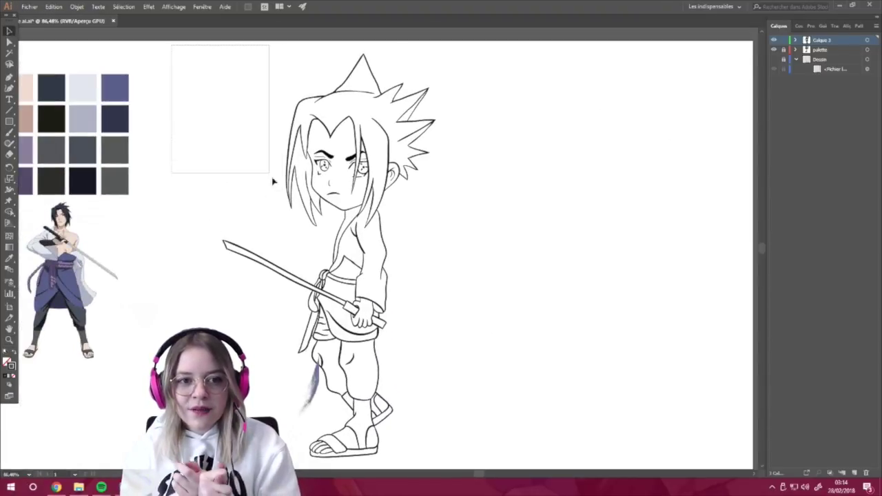
- Expand the line art's brush-stroke appearance into shapes with Décomposer l'aspect
drag(428, 347, 460, 464)
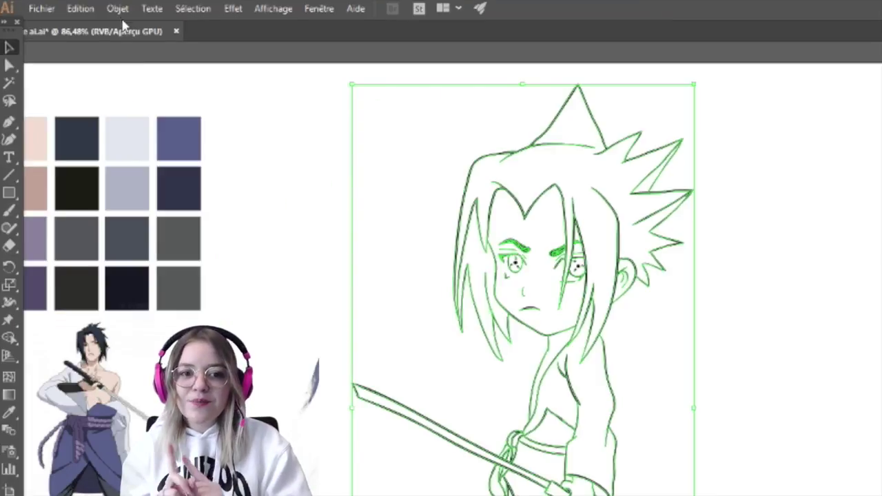
click(76, 6)
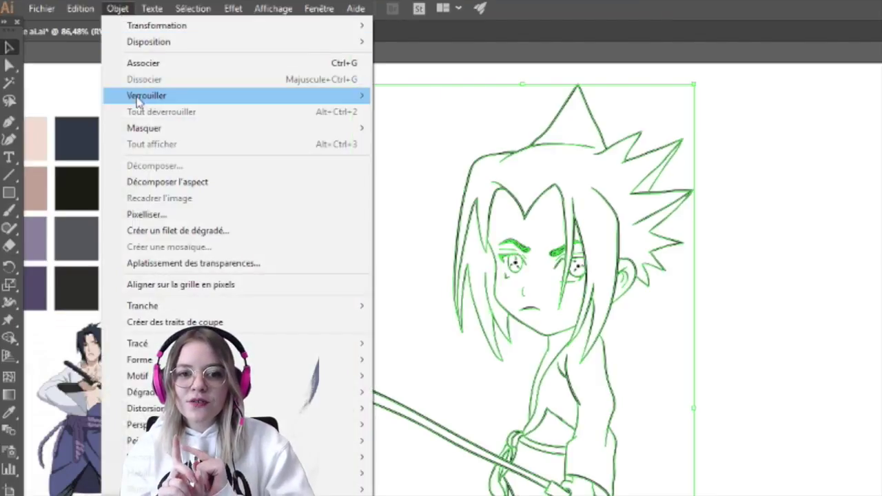
click(149, 184)
click(290, 85)
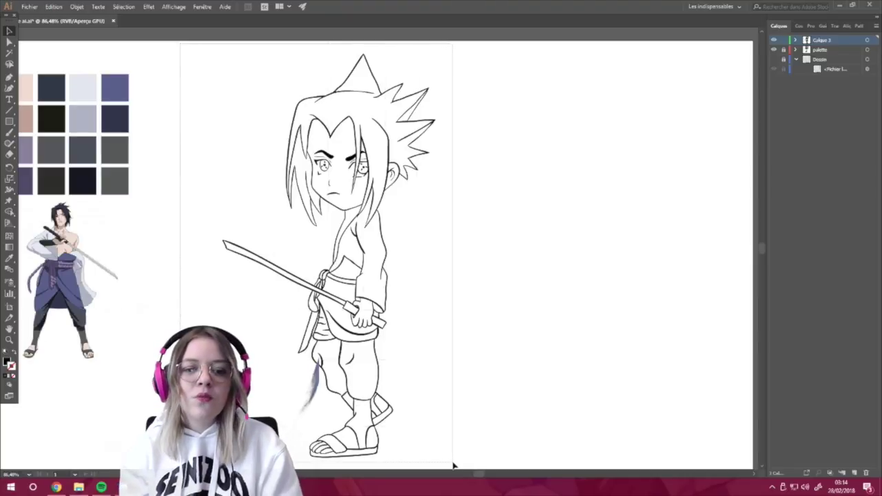
- Merge all the line art into one shape with Pathfinder Fusion
key(ctrl+a)
click(858, 26)
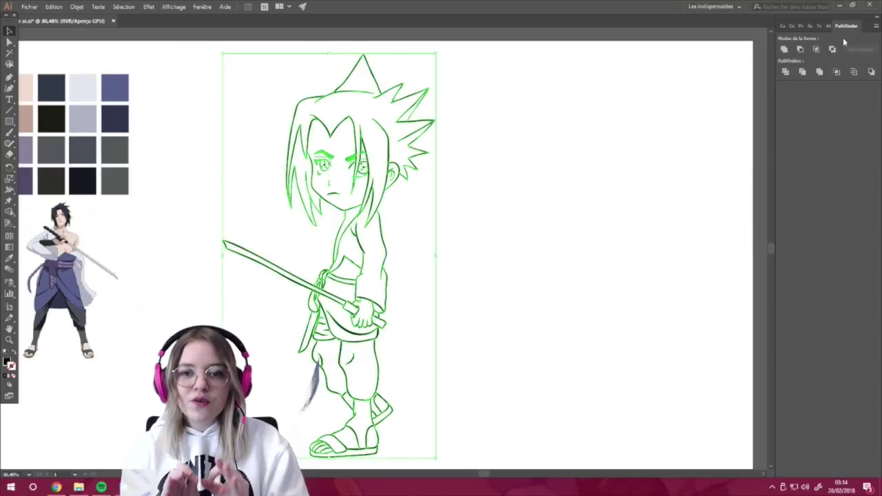
click(751, 147)
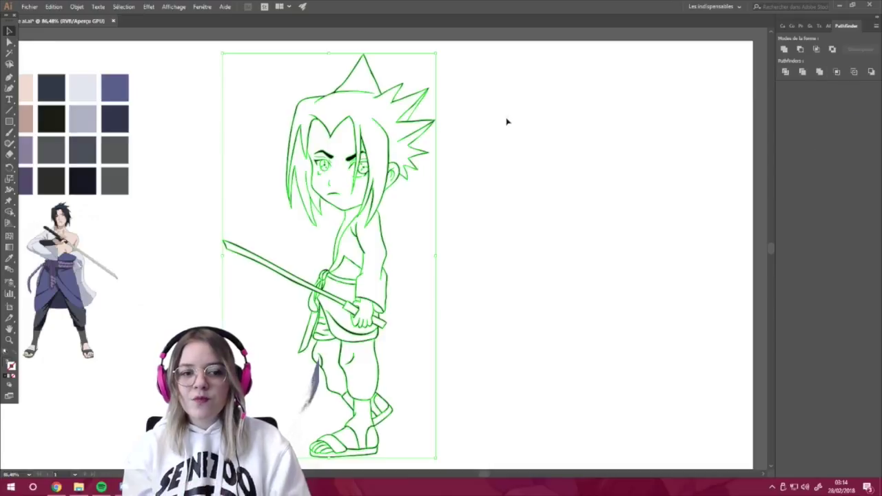
click(506, 126)
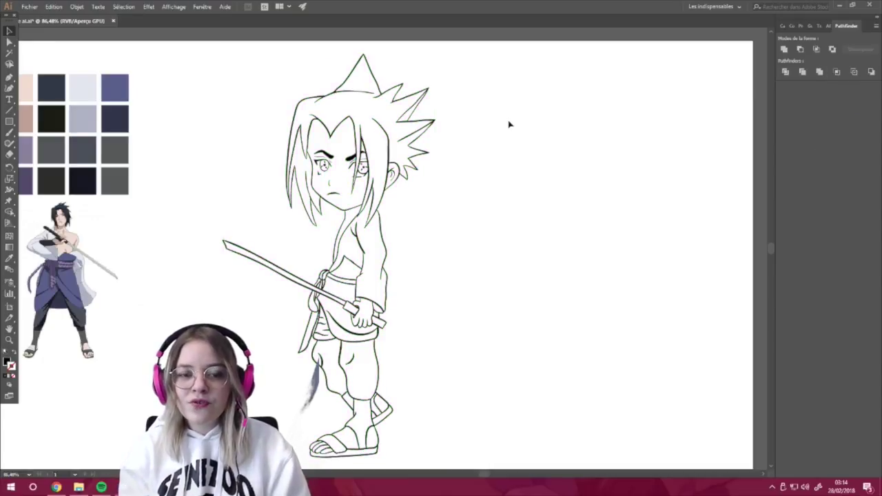
- Duplicate the Calque 3 layer and make Calque 3 the working layer
click(783, 26)
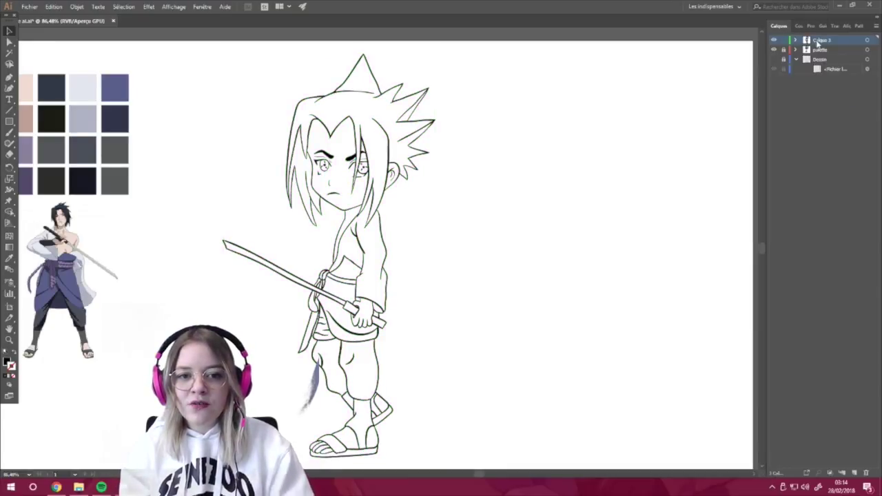
click(827, 206)
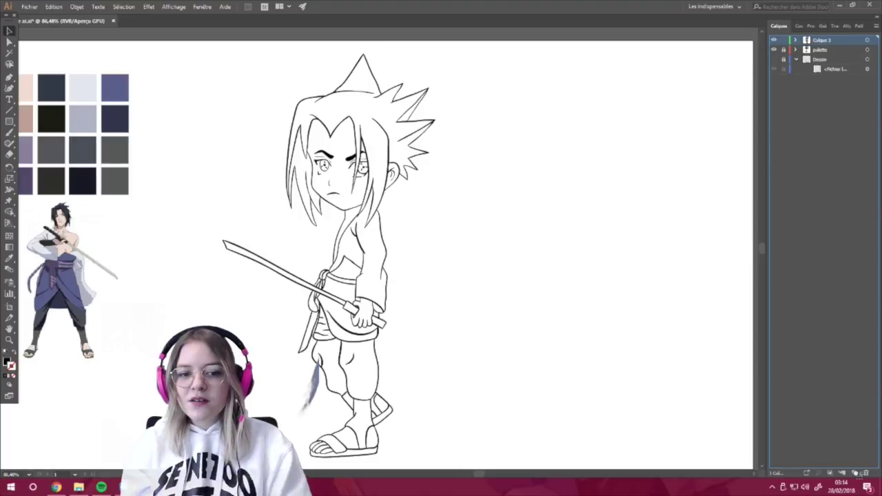
drag(820, 40, 857, 474)
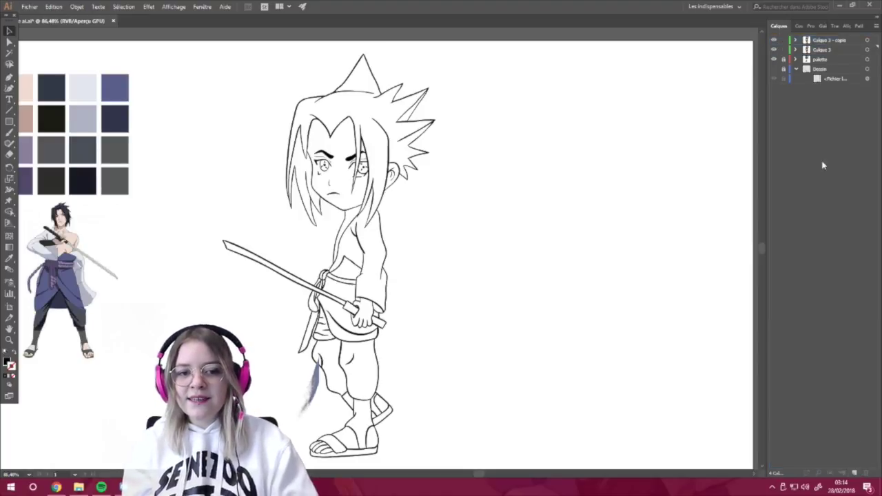
click(839, 48)
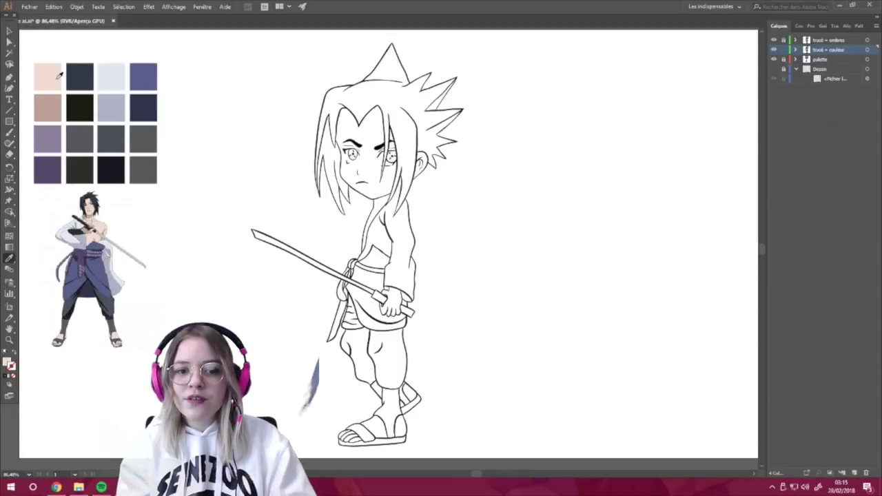
- Draw a peach rectangle covering the whole character
key(m)
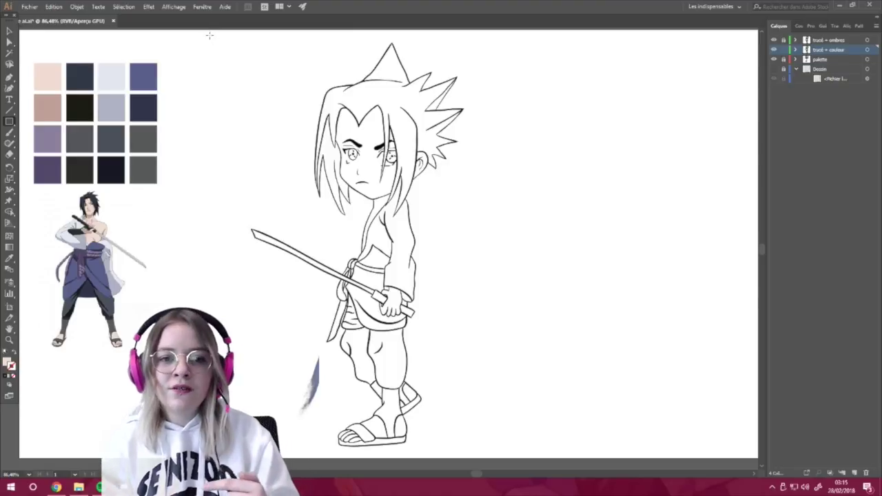
drag(210, 35, 509, 452)
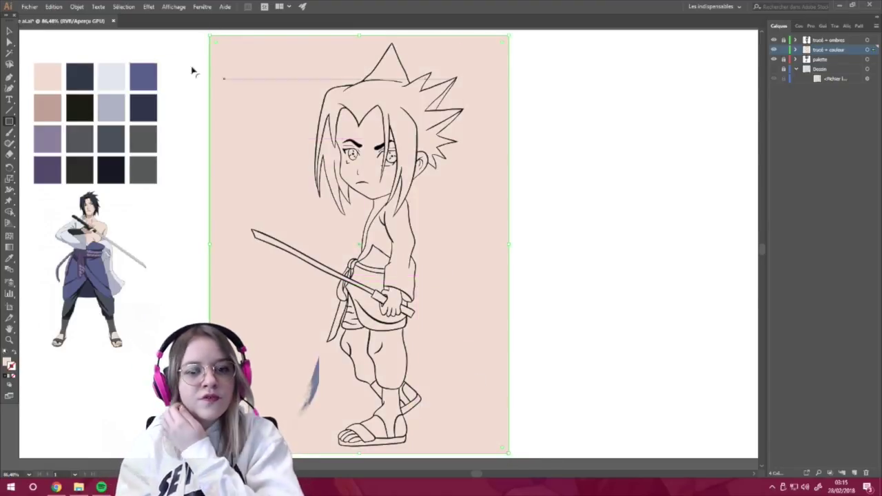
click(10, 31)
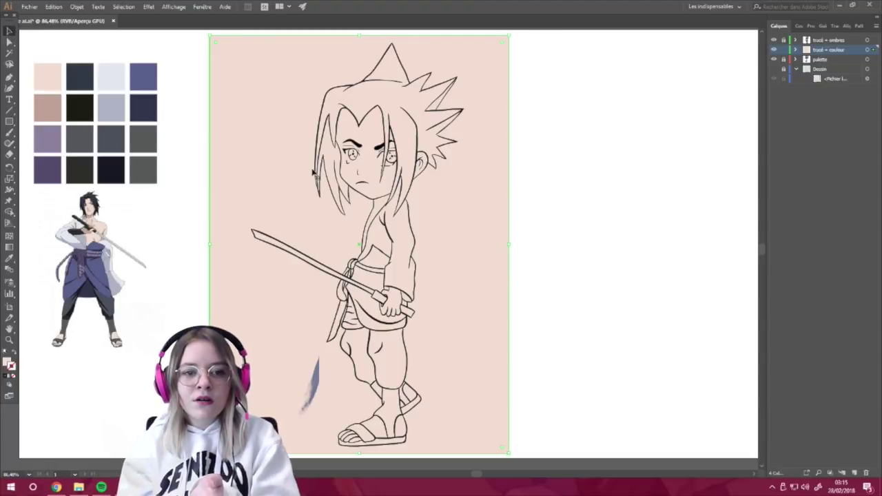
- Send the peach rectangle behind the line art and select all the artwork
right_click(300, 168)
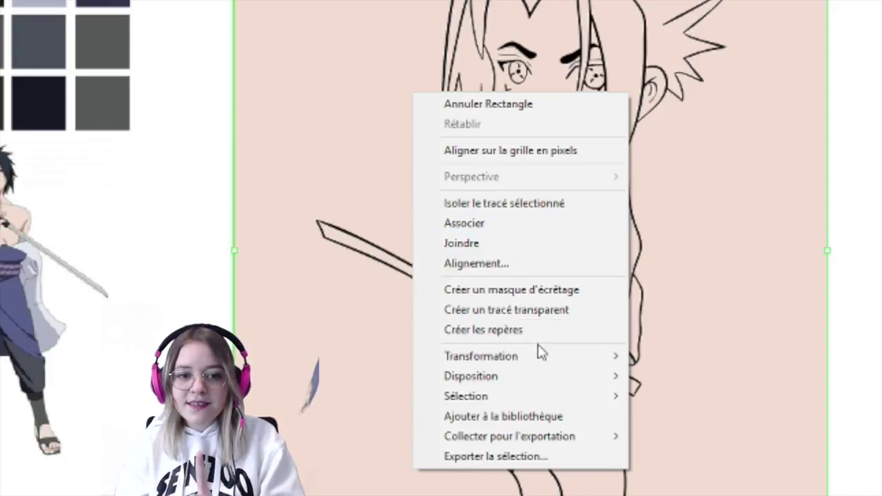
mouse_move(471, 376)
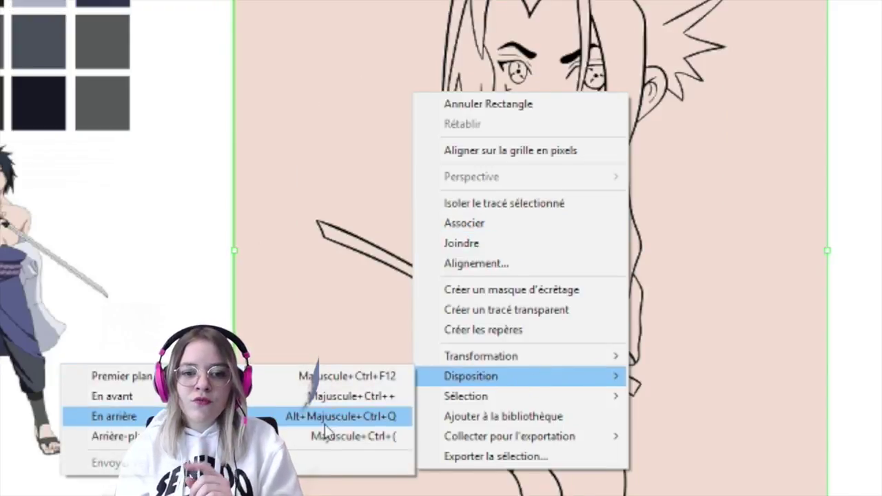
click(324, 437)
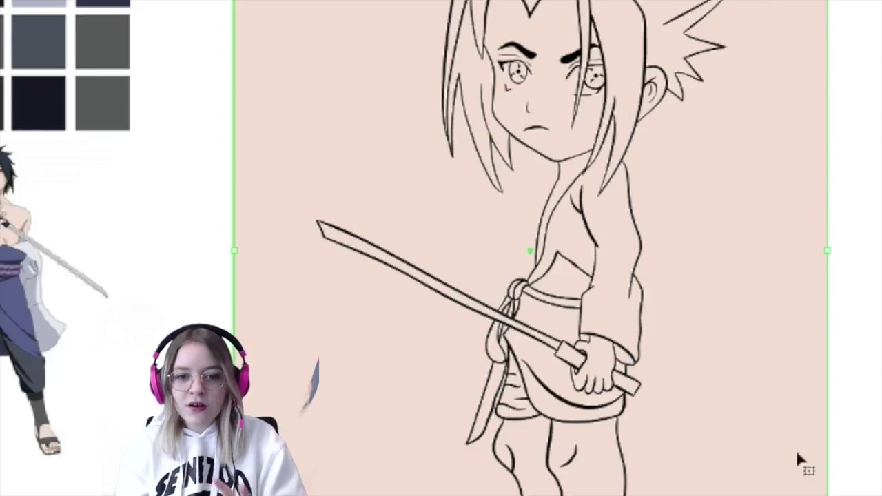
key(ctrl+a)
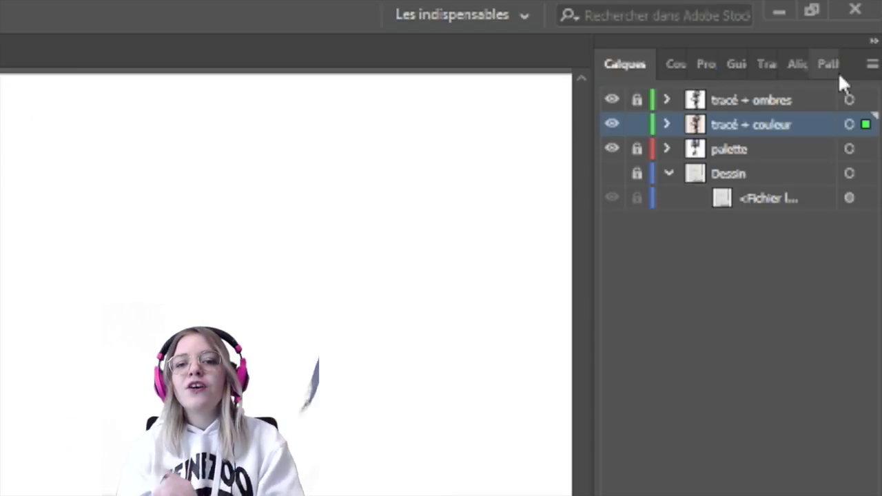
click(840, 75)
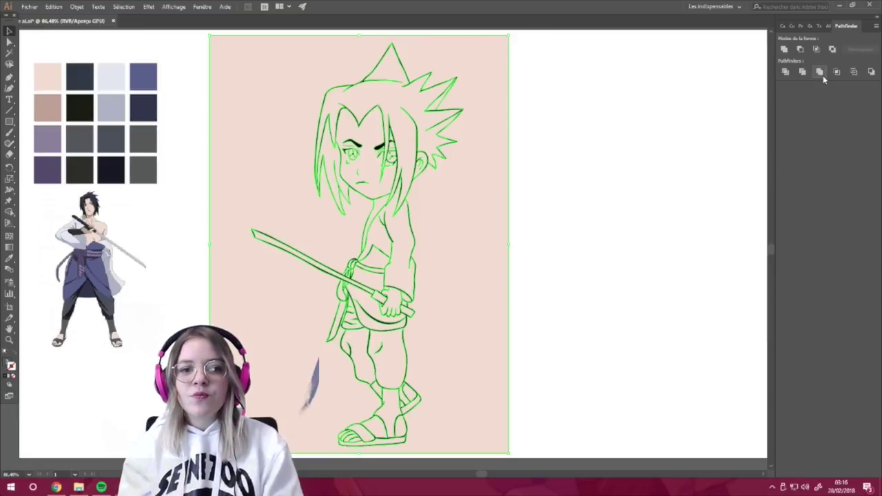
- Isolate the drawing's group and delete the pink rectangle behind the character
click(568, 154)
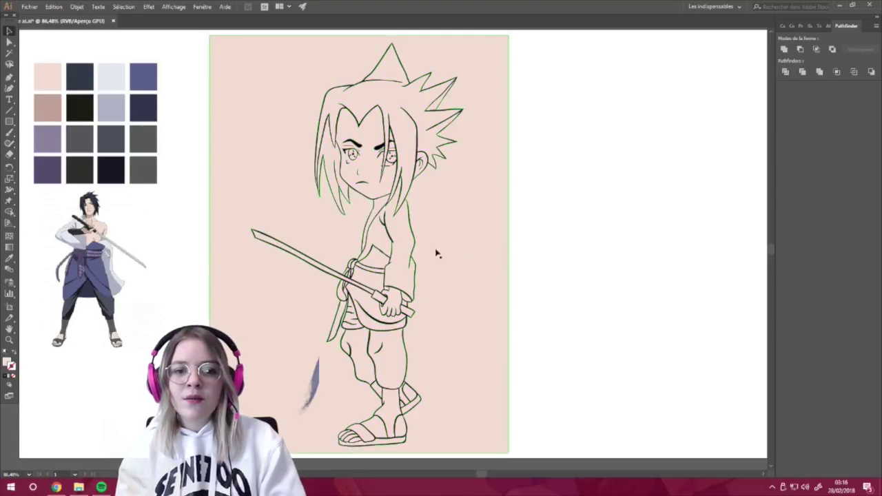
click(569, 286)
drag(539, 452, 197, 49)
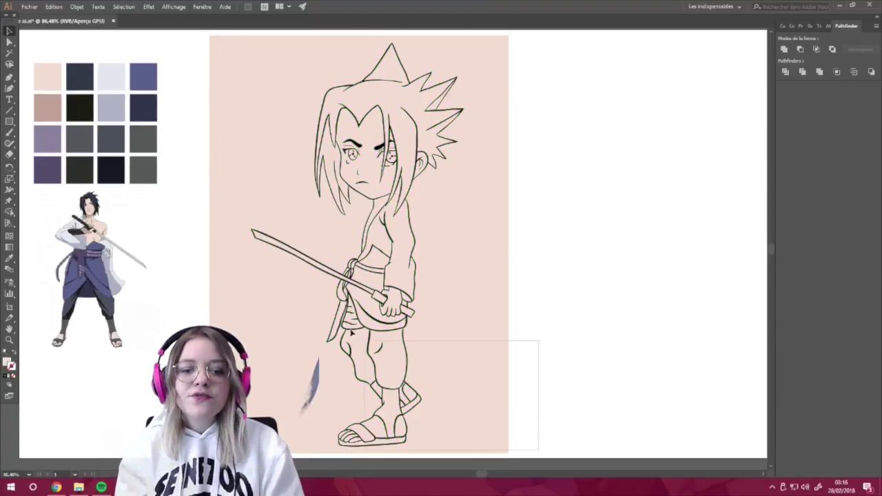
right_click(306, 157)
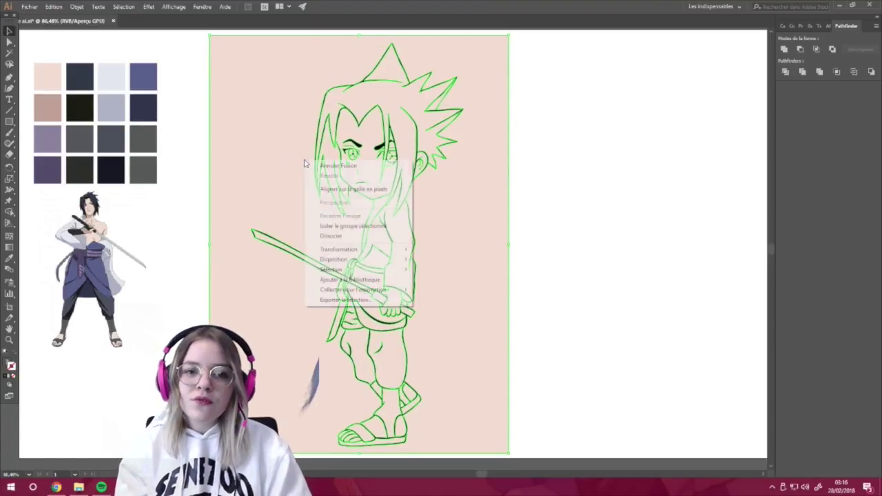
click(349, 228)
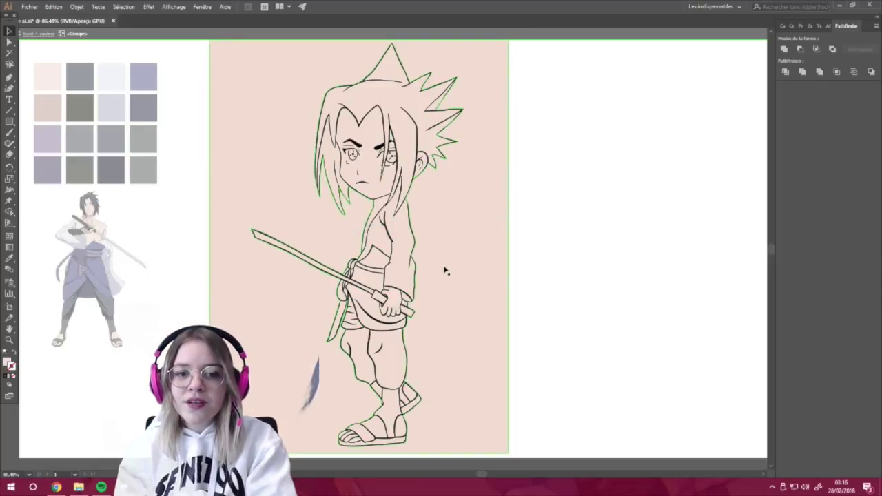
key(Delete)
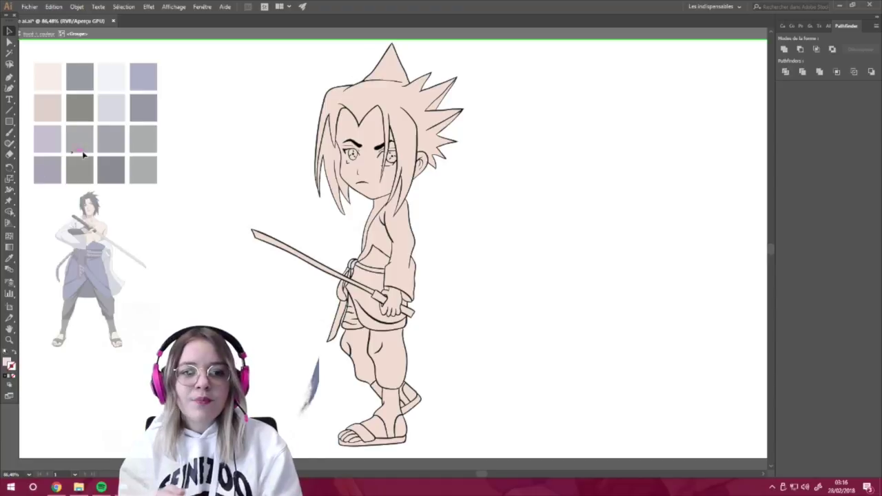
- Fill the hair shapes, including the left strand, with the dark navy swatch
click(364, 105)
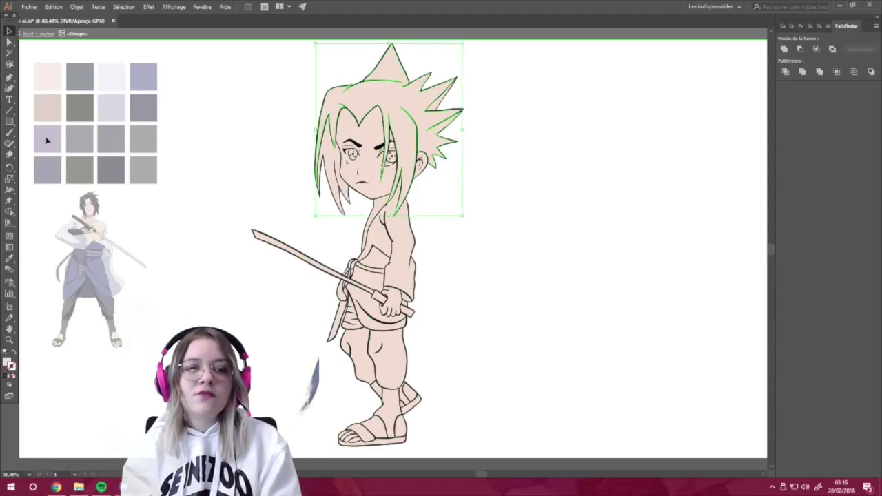
click(9, 258)
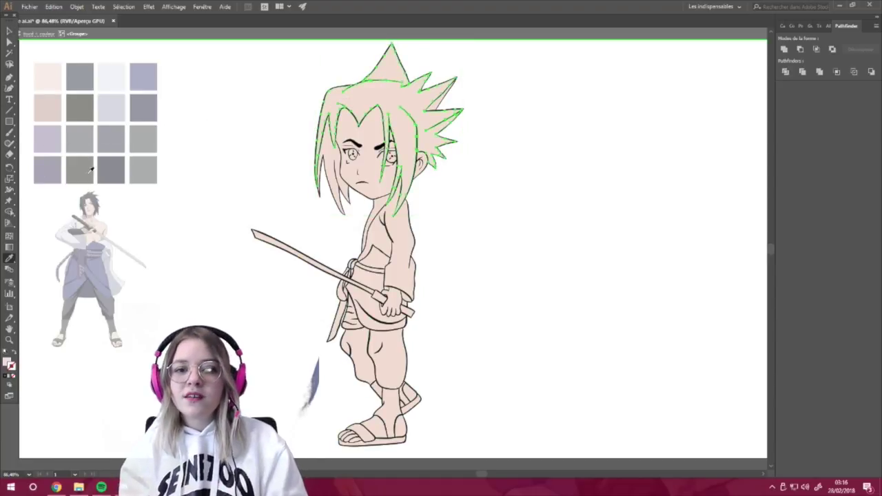
click(81, 73)
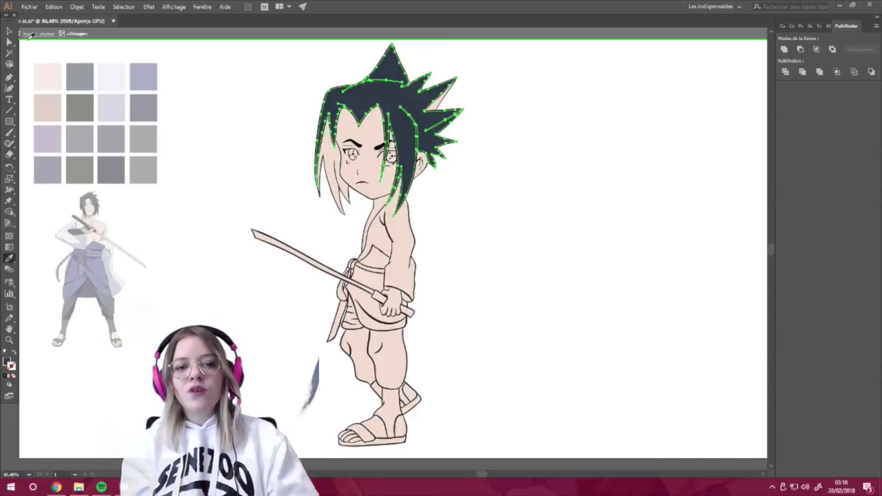
click(13, 33)
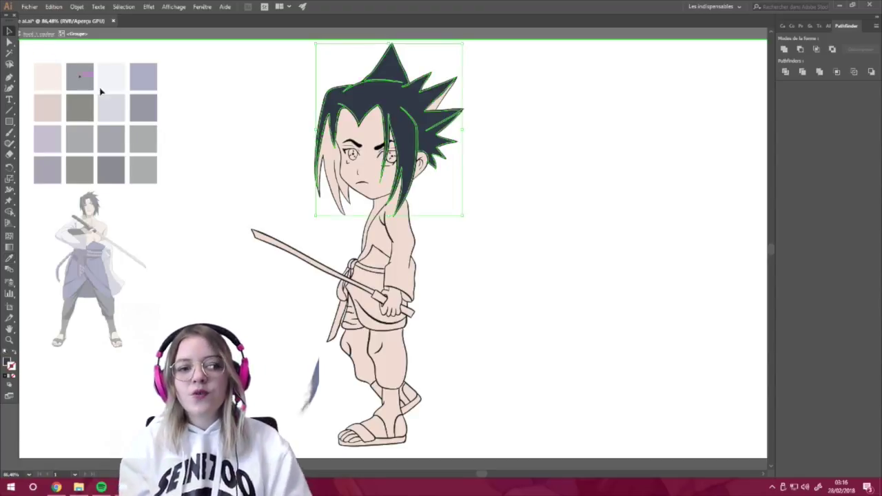
click(335, 159)
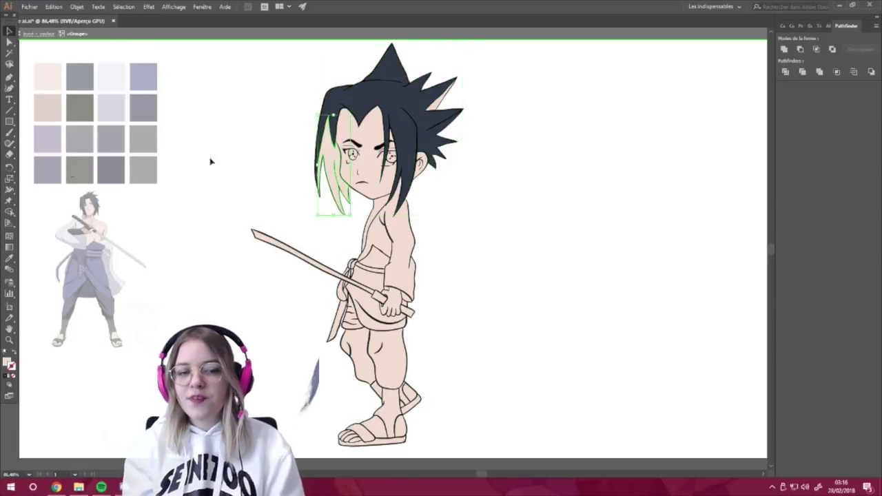
click(85, 191)
- Colour the shirt light grey-blue, the sash blue-purple and the trousers dark grey
click(386, 234)
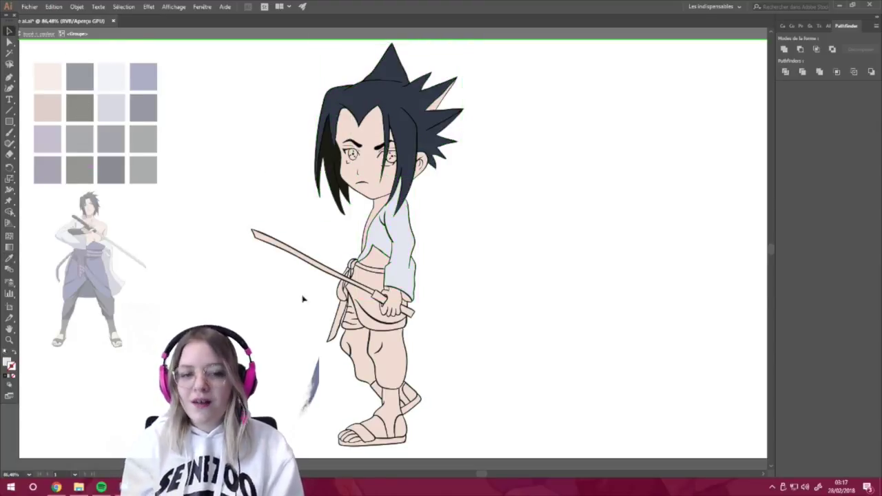
click(362, 303)
key(i)
click(147, 78)
key(v)
click(352, 307)
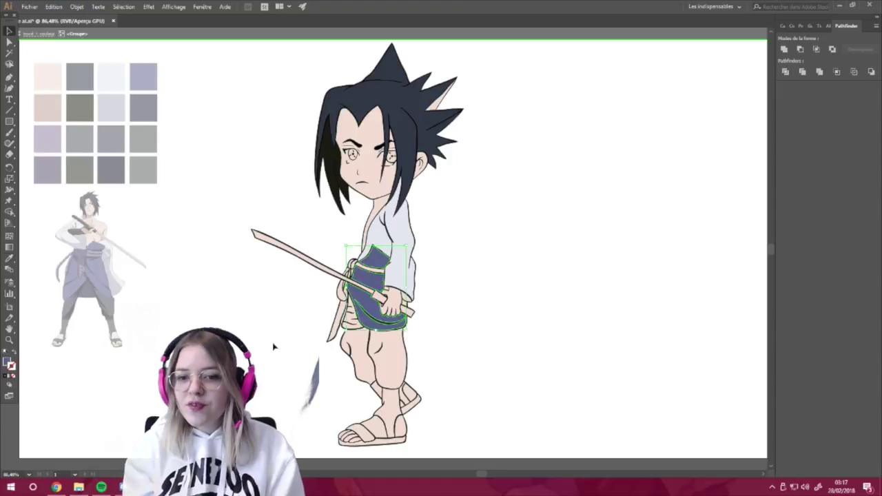
key(i)
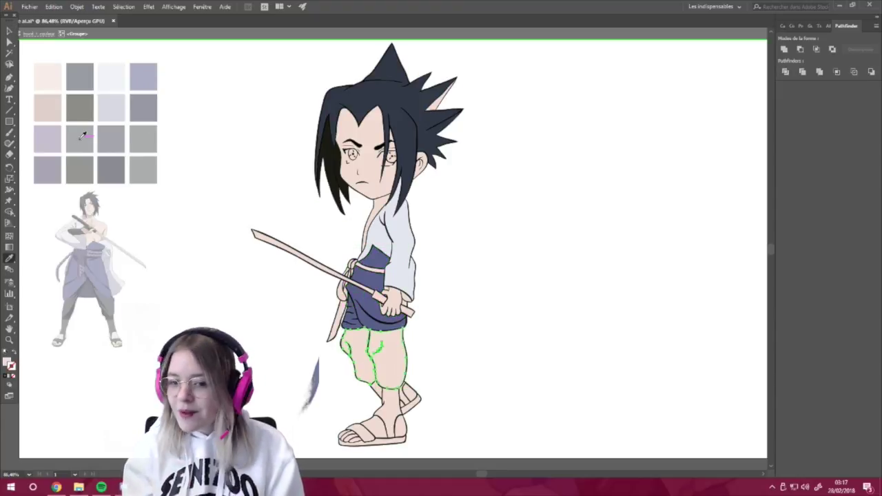
click(81, 139)
key(v)
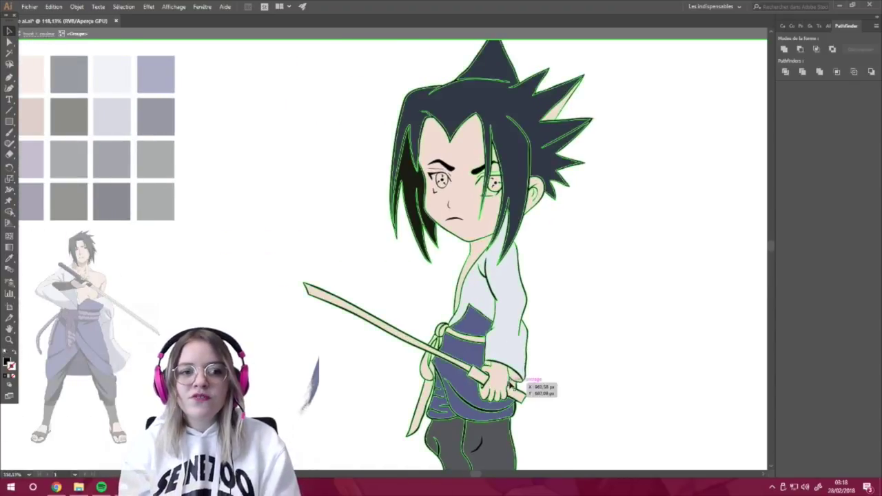
- Zoom in on the sword hilt and select the small gap shape by the hand
scroll(384, 300, up, 3)
key(v)
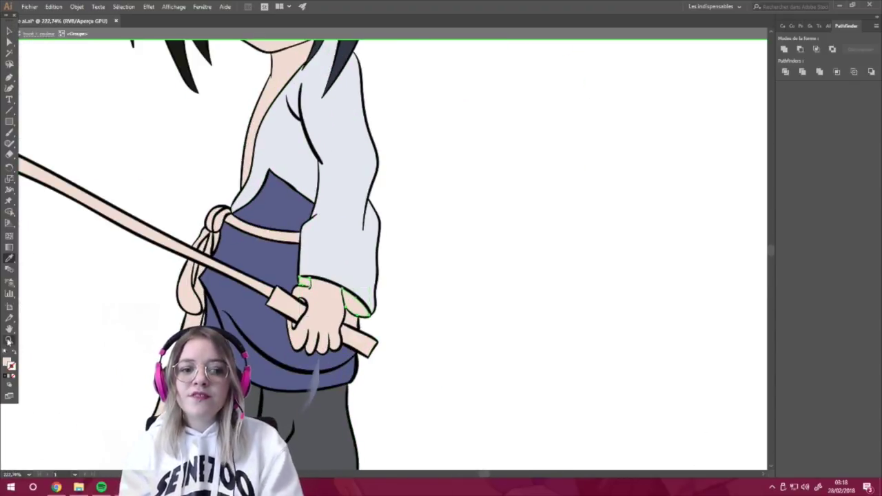
click(9, 340)
key(ctrl+0)
key(v)
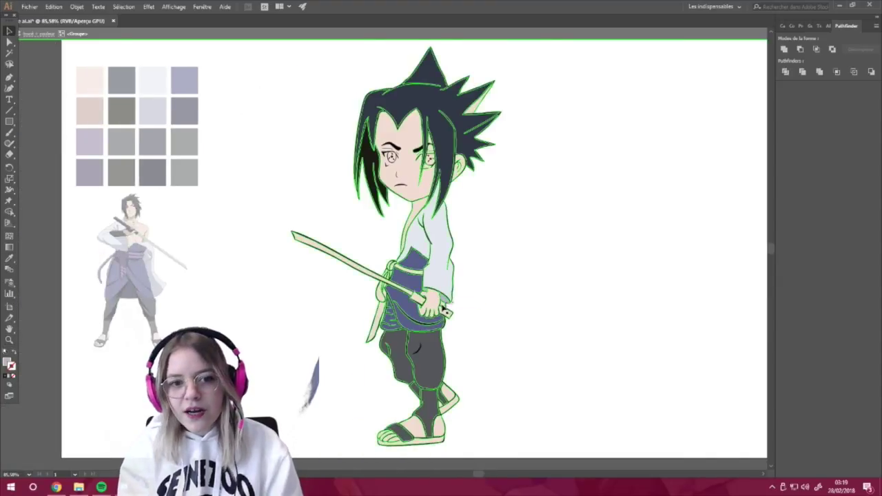
key(z)
drag(421, 289, 480, 479)
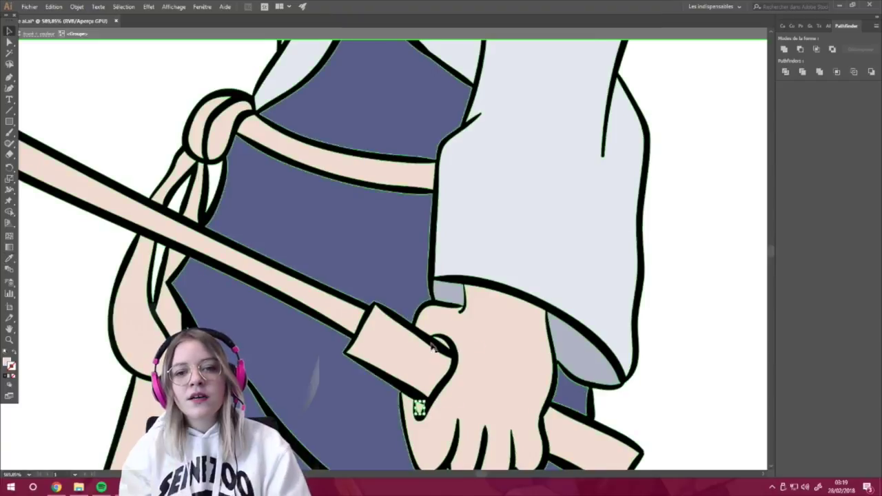
click(419, 407)
key(z)
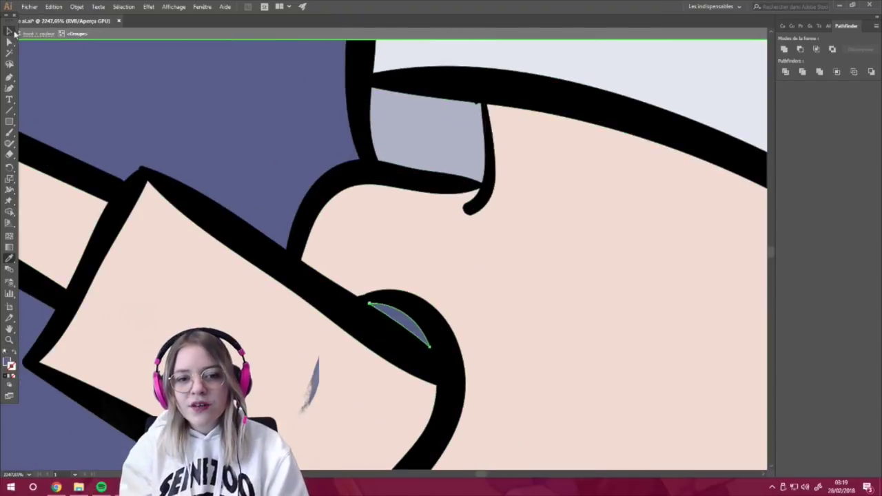
mouse_move(386, 324)
mouse_down()
mouse_move(355, 395)
mouse_move(480, 336)
mouse_up()
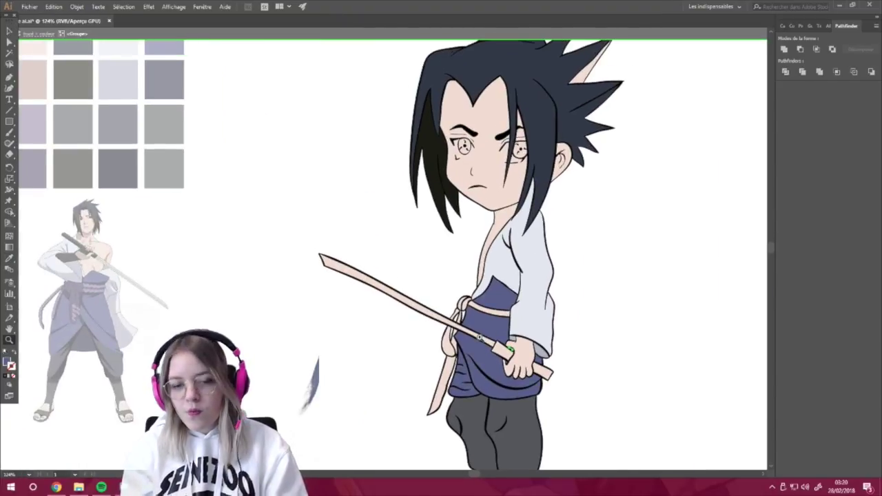
- Fill the sword blade grey and the rope belt purple-grey from the swatches
key(i)
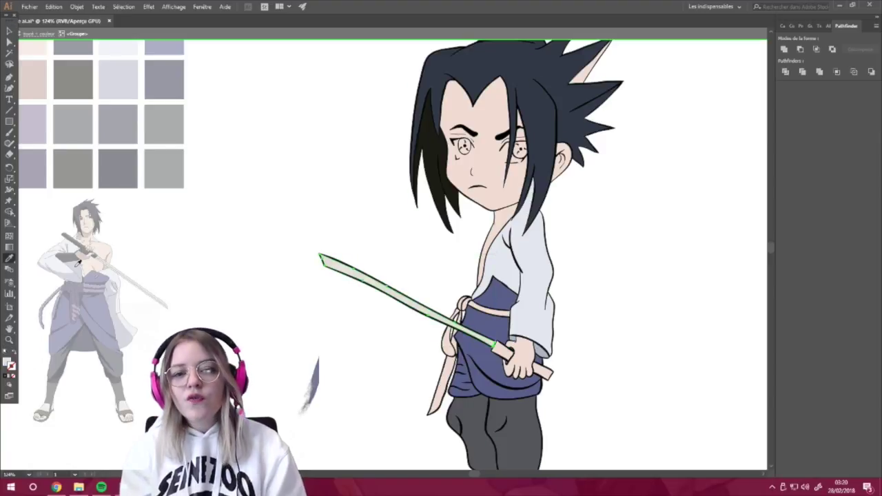
click(118, 91)
key(v)
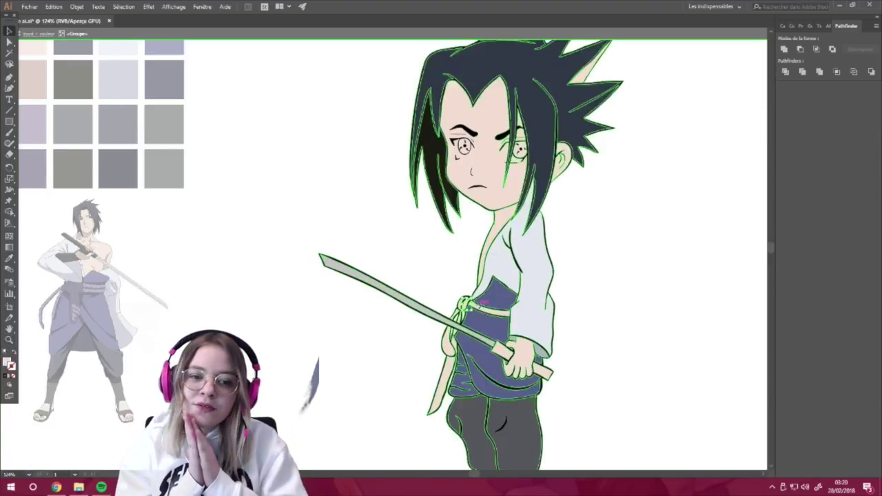
click(455, 331)
key(i)
click(86, 286)
- Fill the missed cream hair spike with the dark swatch colour
scroll(374, 354, up, 5)
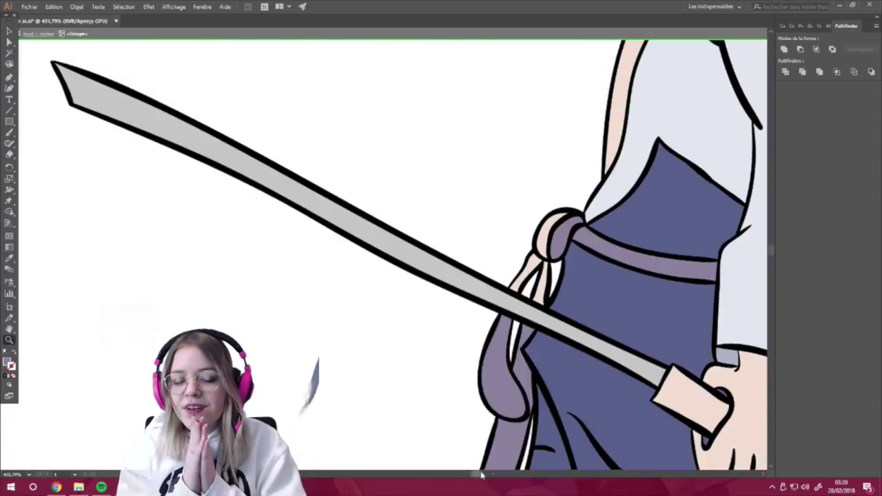
scroll(383, 244, down, 5)
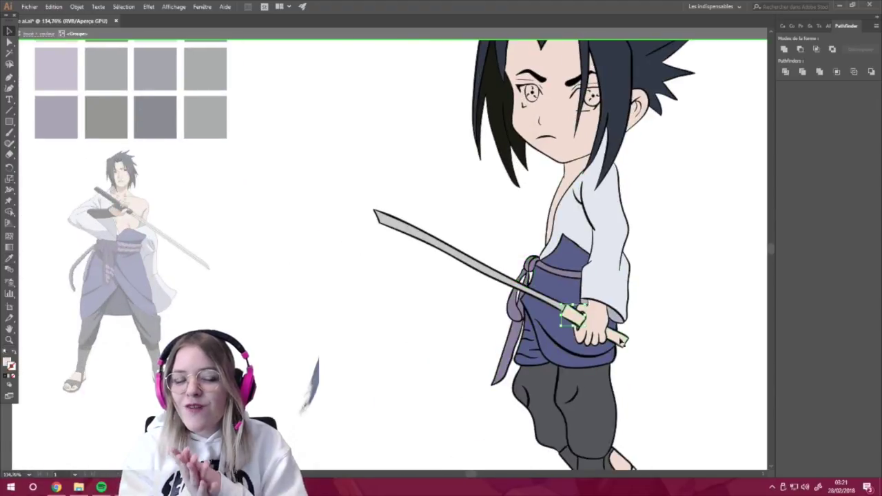
scroll(393, 255, up, 2)
scroll(393, 255, right, 3)
scroll(393, 255, up, 3)
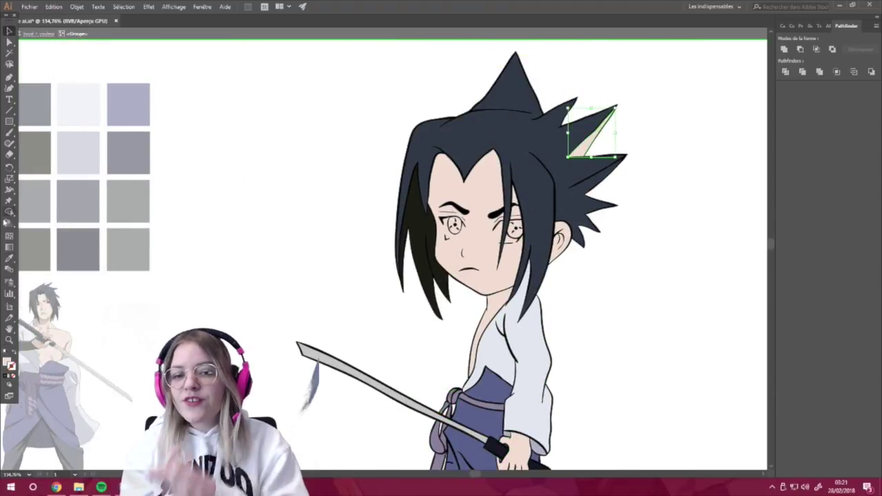
key(i)
click(95, 256)
key(v)
- Select the character group and feet shapes to check them, then clear the selection
key(ctrl+a)
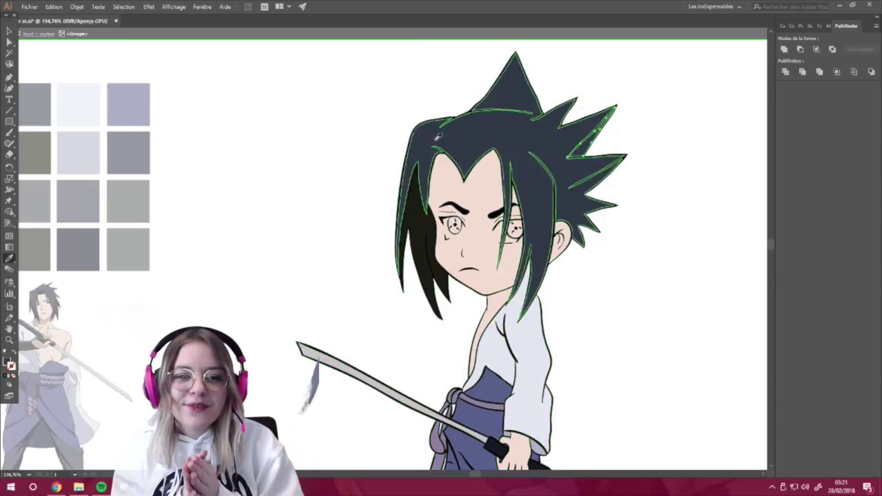
scroll(495, 475, down, 1)
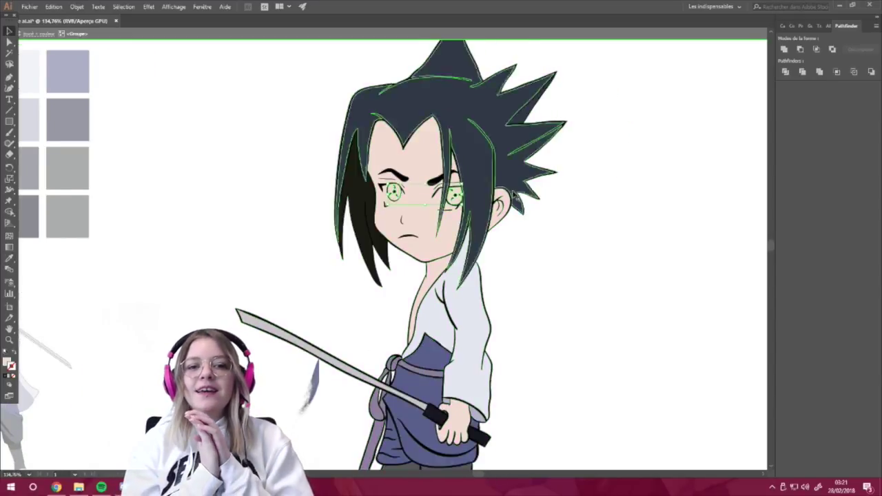
click(469, 448)
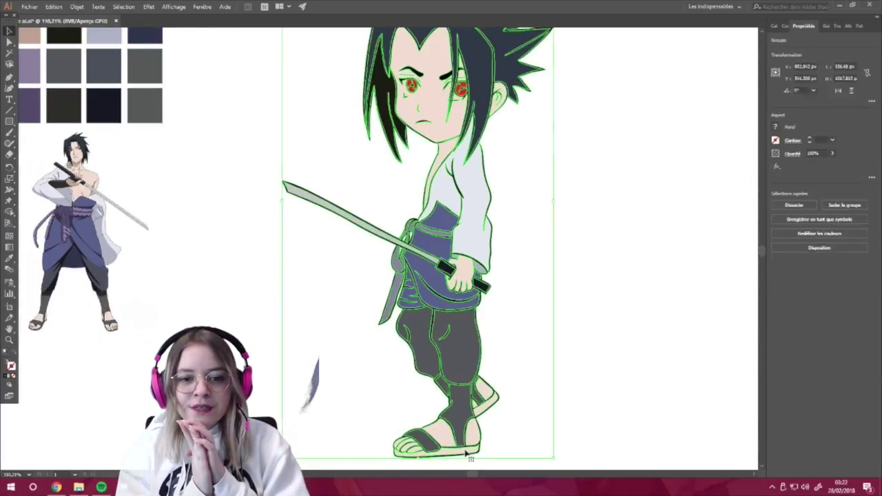
scroll(469, 448, up, 2)
click(469, 446)
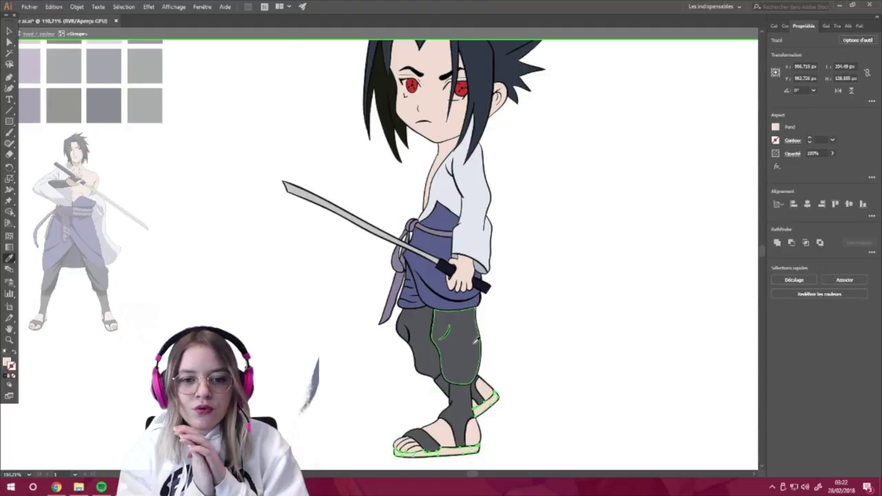
click(292, 339)
scroll(473, 477, down, 2)
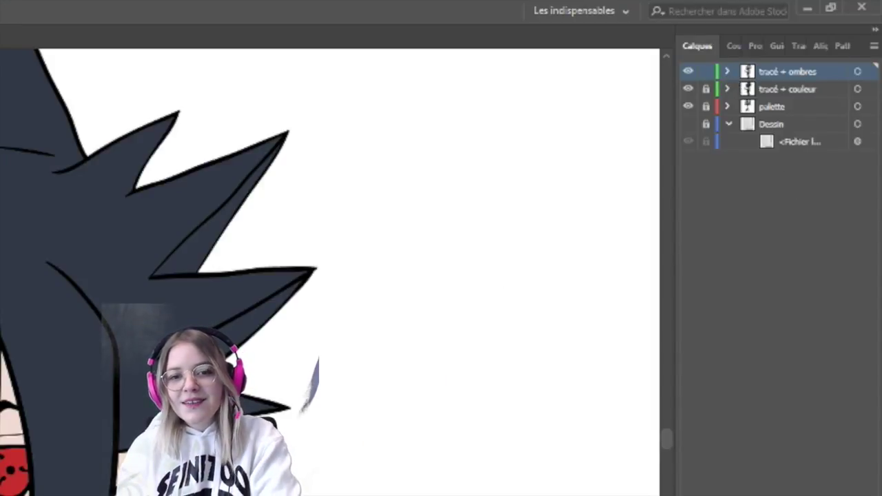
- Add a new layer below and name the layers 'tracé' and 'ombres'
key(ctrl+l)
drag(774, 71, 789, 89)
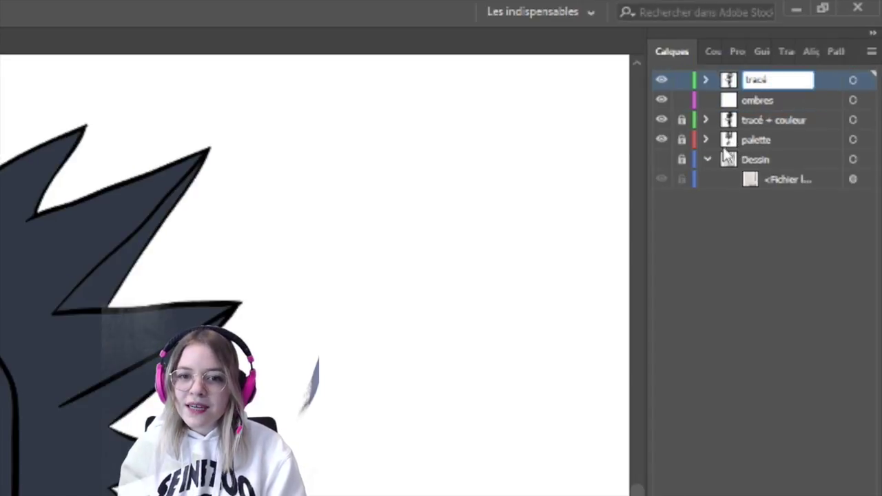
click(734, 274)
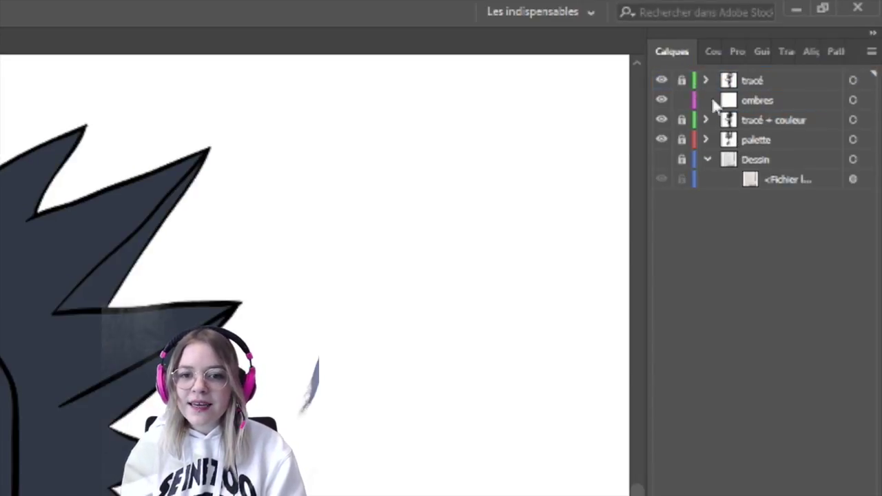
- On the ombres layer, paint white highlights under the left eye and along the right eye
click(788, 101)
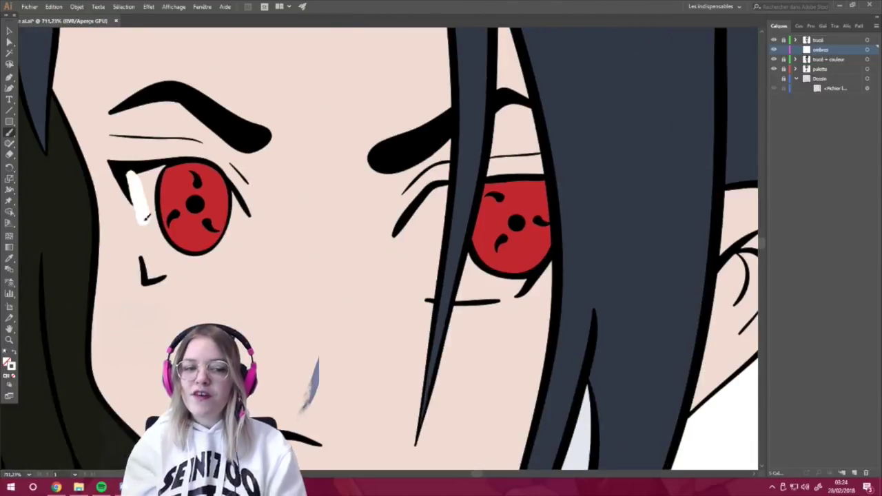
mouse_move(134, 193)
mouse_down()
mouse_move(248, 216)
mouse_move(176, 243)
mouse_up()
mouse_move(372, 215)
mouse_down()
mouse_move(386, 321)
mouse_move(428, 323)
mouse_up()
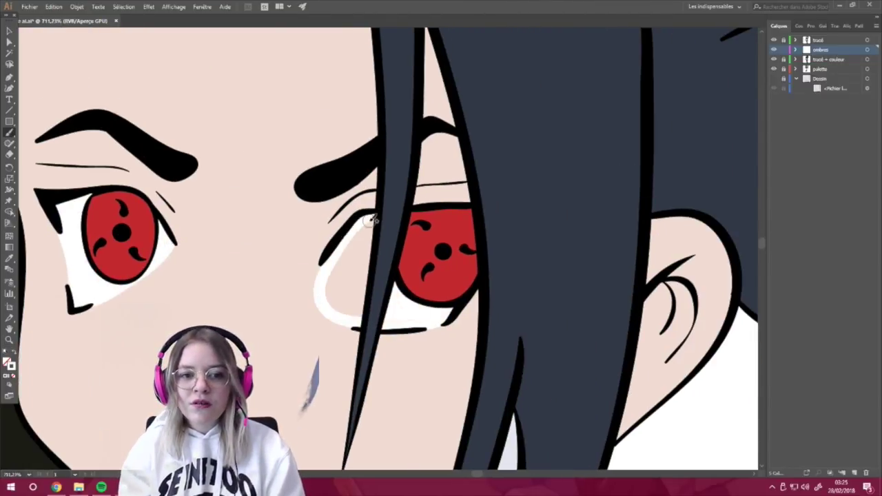
- Paint a beige shadow stroke along the face's edge beneath the hair
scroll(295, 311, down, 5)
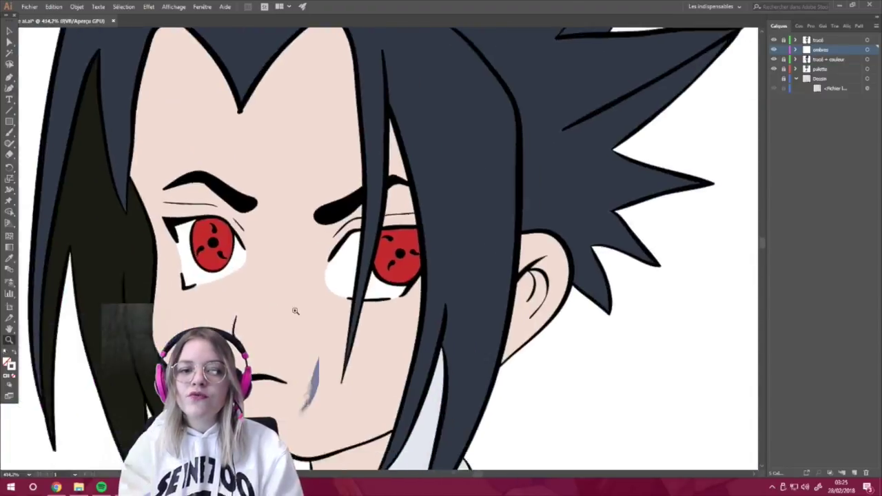
key(ctrl+0)
key(b)
scroll(205, 290, up, 5)
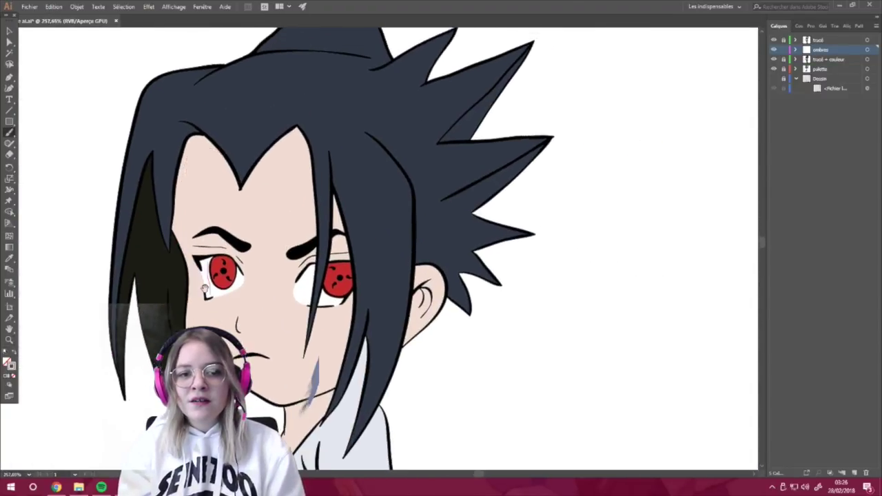
scroll(205, 290, up, 3)
drag(266, 73, 242, 308)
scroll(241, 307, up, 1)
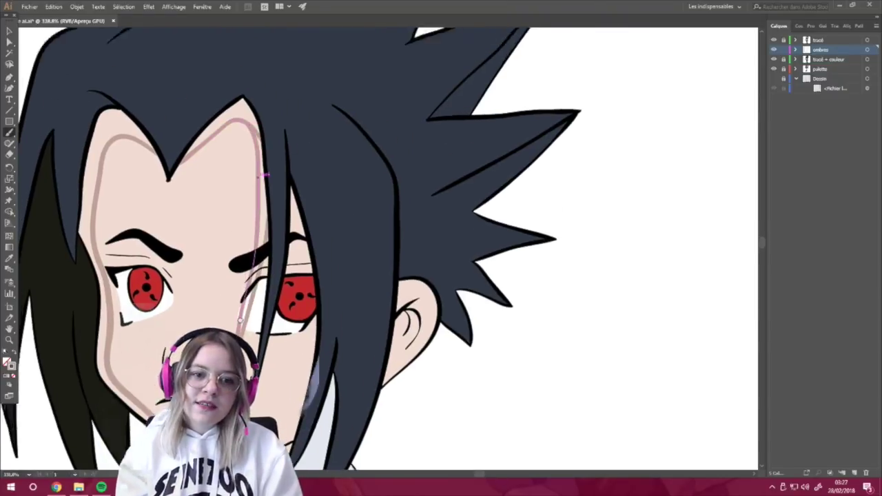
scroll(248, 237, down, 1)
- Bring the face shadow stroke to the front with Disposition > Premier plan
key(v)
right_click(231, 249)
click(83, 392)
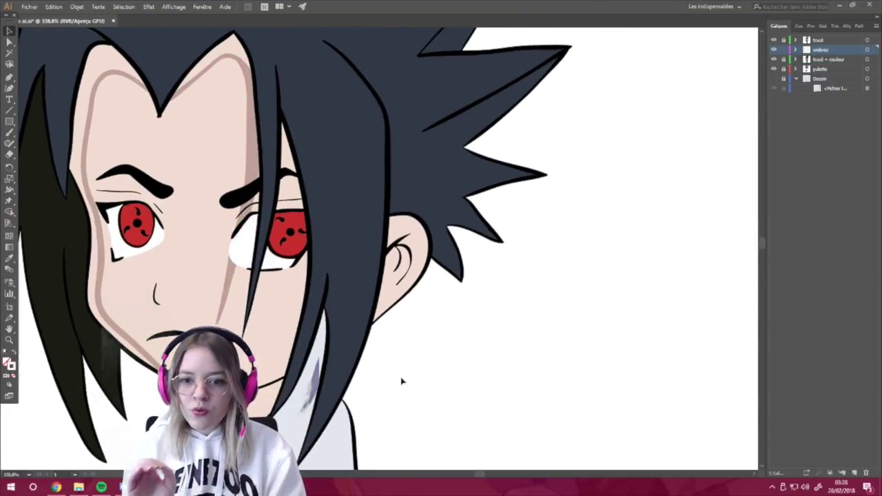
scroll(397, 385, up, 3)
scroll(313, 209, left, 3)
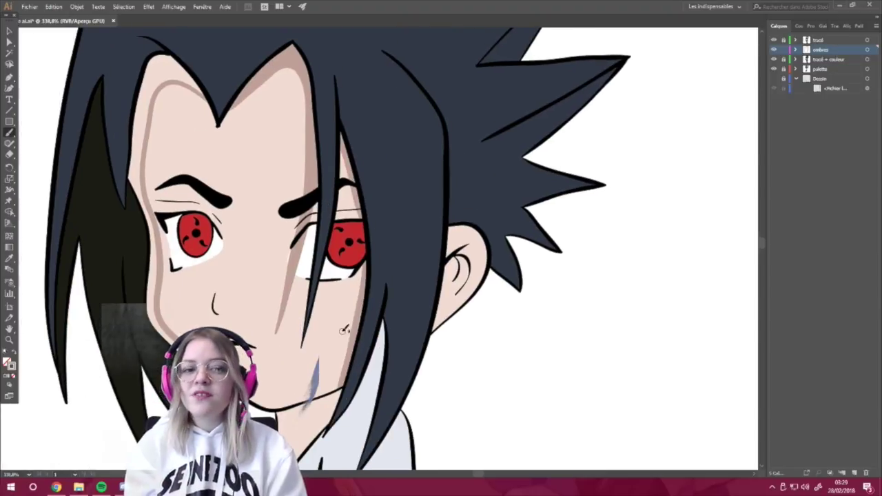
scroll(313, 209, left, 1)
scroll(314, 209, left, 1)
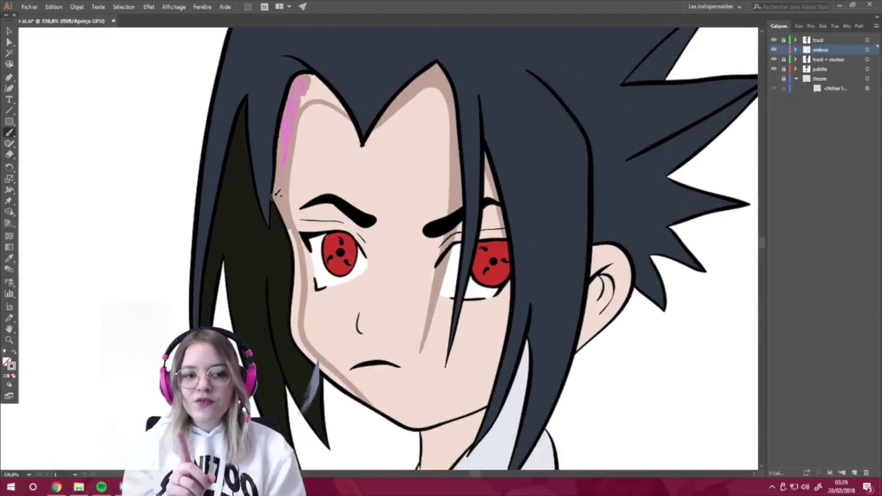
drag(298, 180, 304, 192)
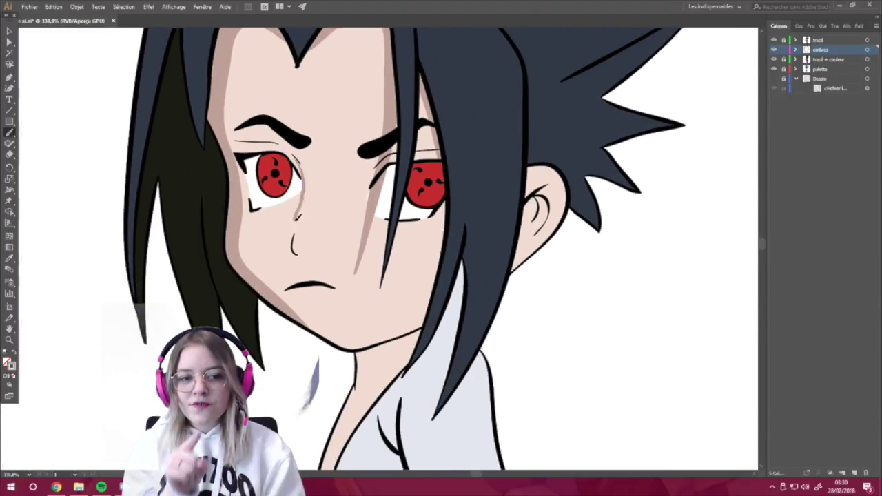
mouse_move(317, 162)
mouse_down()
mouse_move(244, 200)
mouse_move(228, 241)
mouse_up()
mouse_move(345, 362)
mouse_down()
mouse_move(288, 207)
mouse_move(218, 320)
mouse_move(328, 271)
mouse_up()
drag(82, 124, 76, 136)
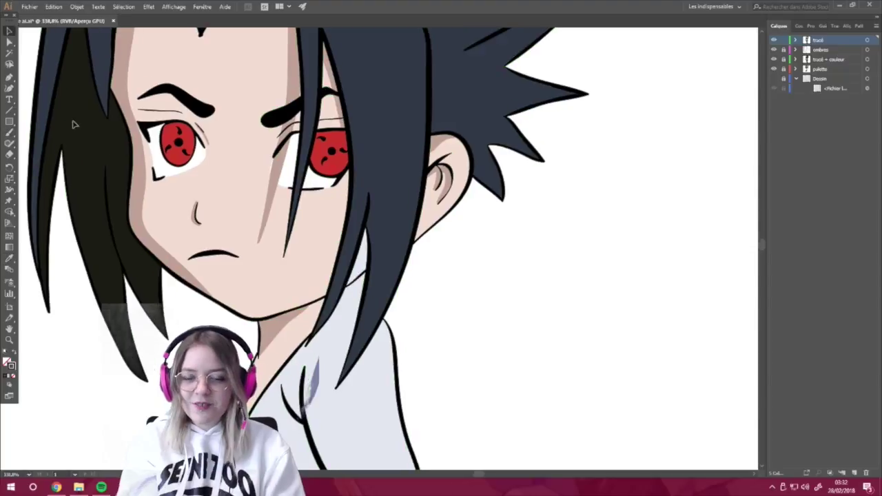
- Reselect the ombres layer and take the Eyedropper to sample colours
click(824, 50)
drag(367, 240, 346, 251)
key(i)
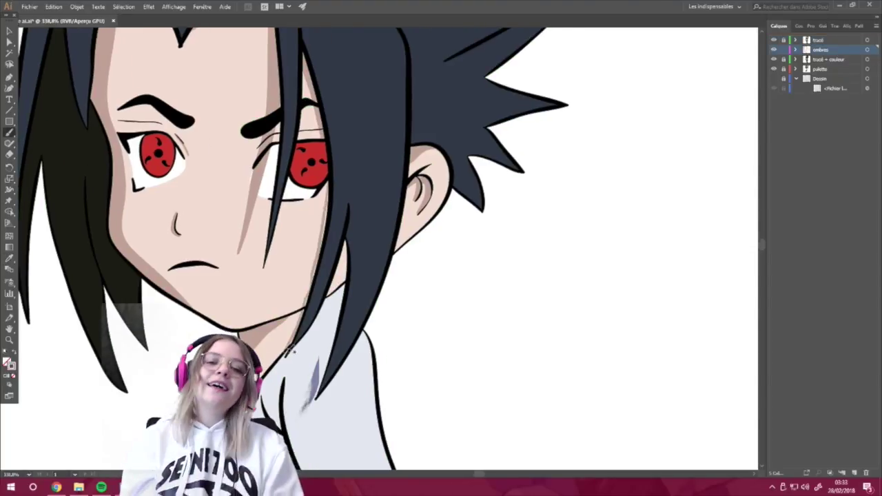
scroll(351, 261, down, 3)
scroll(351, 261, down, 3)
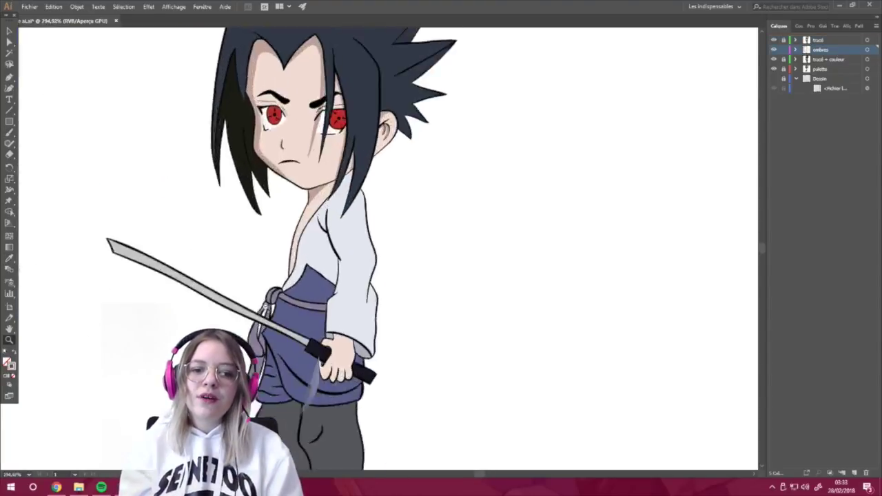
scroll(459, 141, up, 2)
scroll(458, 142, up, 5)
scroll(459, 141, down, 3)
scroll(458, 141, left, 4)
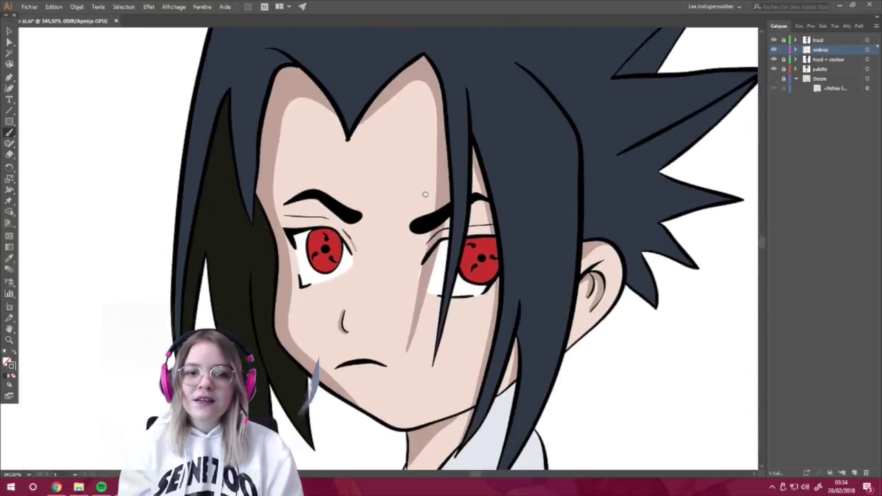
scroll(413, 173, up, 4)
scroll(343, 215, down, 4)
scroll(161, 257, down, 2)
scroll(162, 257, down, 2)
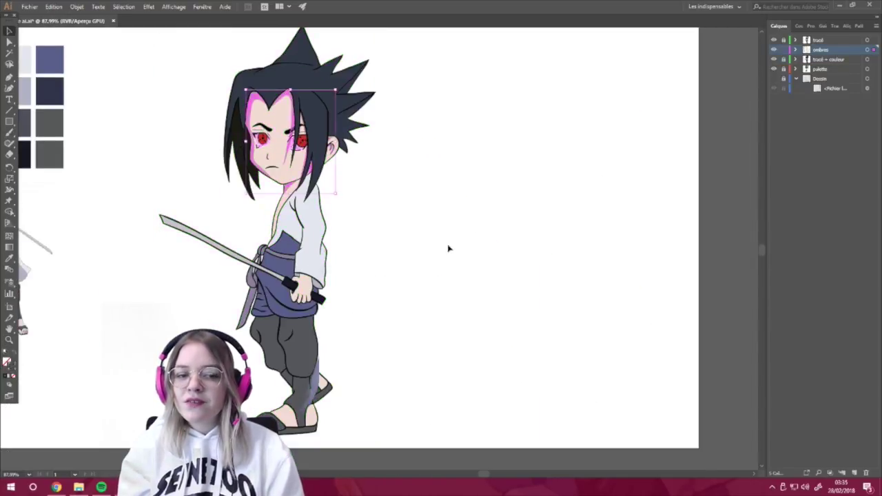
scroll(204, 240, down, 1)
scroll(338, 331, up, 8)
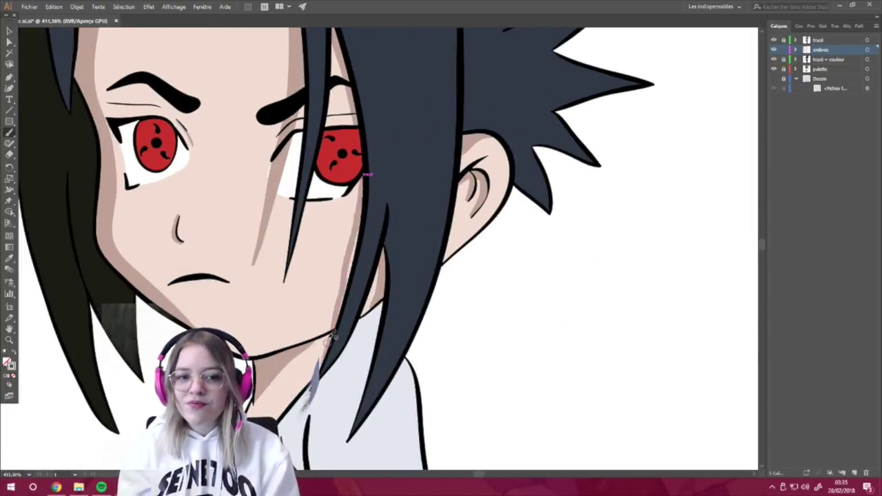
- Select individual hair strands with the Selection tool to check their colours
scroll(368, 200, down, 3)
scroll(147, 54, down, 3)
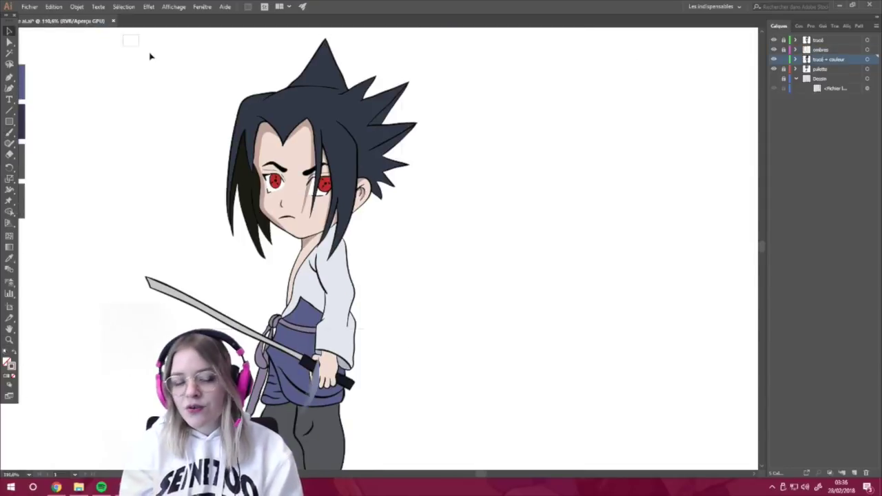
click(255, 159)
scroll(345, 206, up, 1)
click(449, 230)
scroll(203, 218, up, 1)
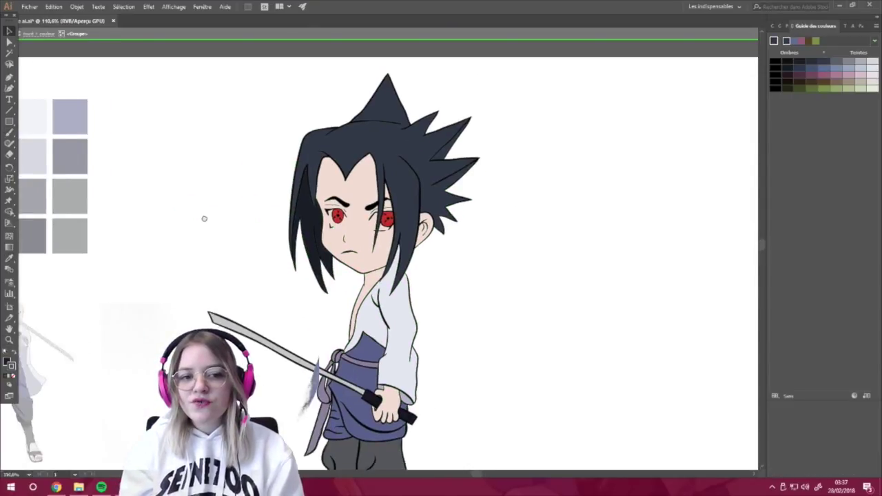
click(279, 207)
click(10, 362)
scroll(344, 241, down, 2)
scroll(345, 241, down, 1)
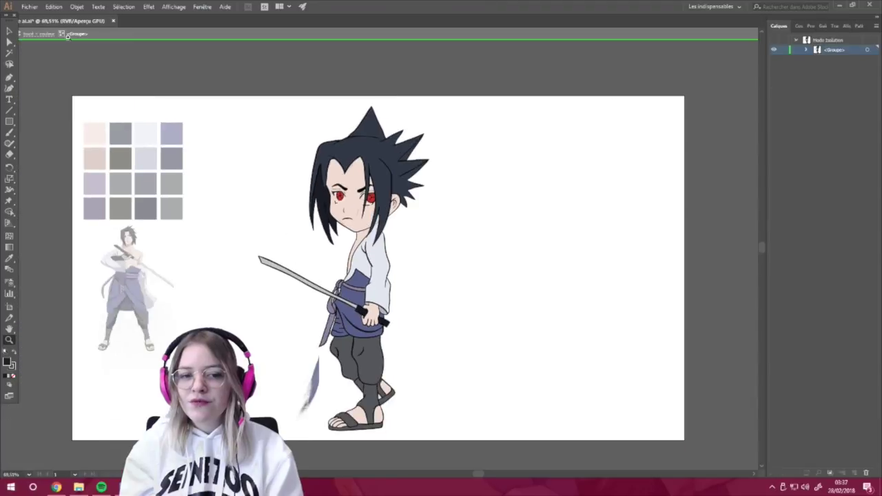
scroll(452, 203, up, 3)
scroll(451, 203, up, 3)
scroll(451, 204, up, 1)
- Paint a thin grey shadow stroke along the white sleeve with the Paintbrush
key(b)
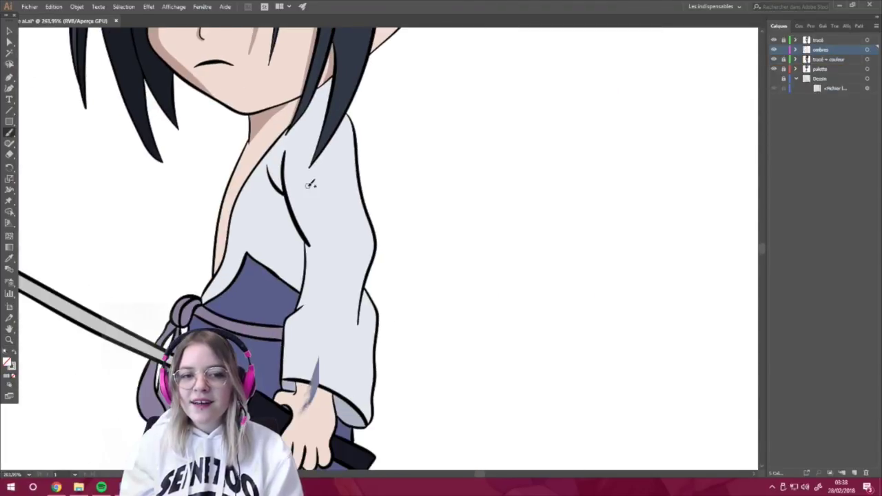
scroll(286, 153, up, 2)
scroll(414, 176, left, 3)
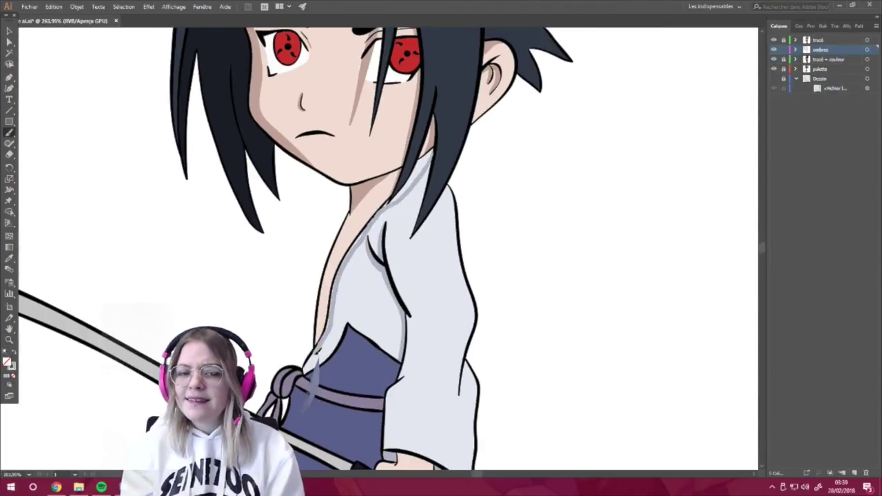
scroll(356, 252, down, 3)
scroll(315, 303, right, 4)
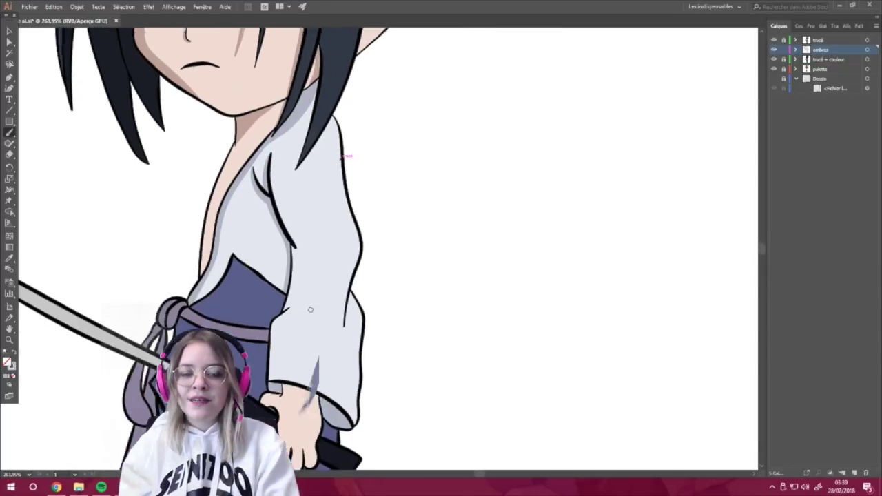
scroll(284, 282, down, 1)
drag(305, 225, 353, 298)
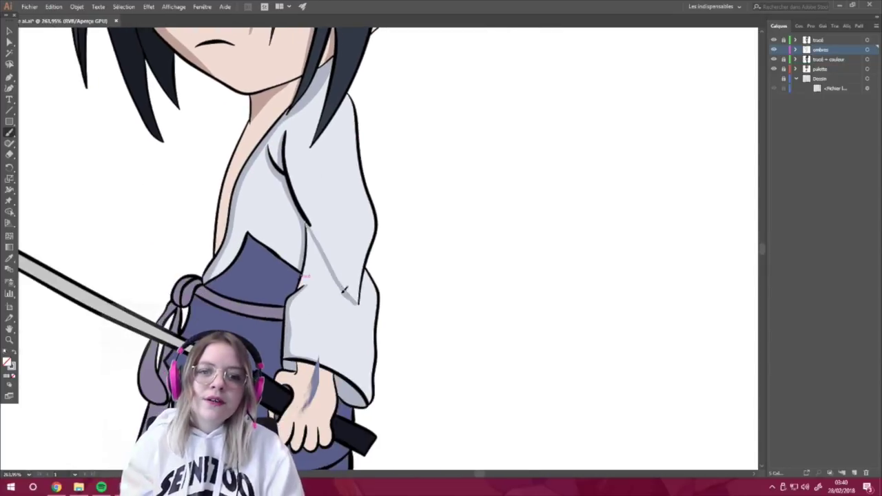
scroll(331, 248, up, 1)
scroll(330, 248, right, 1)
scroll(366, 268, down, 1)
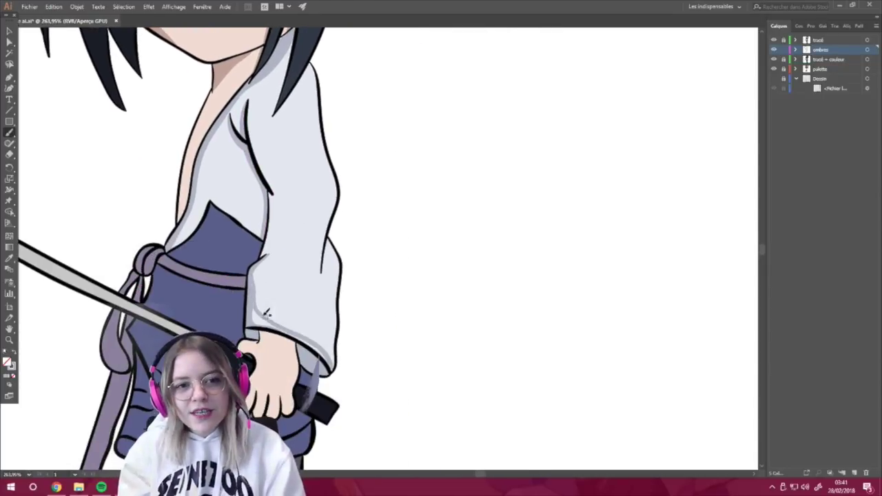
scroll(379, 280, left, 1)
scroll(388, 288, up, 3)
scroll(388, 288, left, 1)
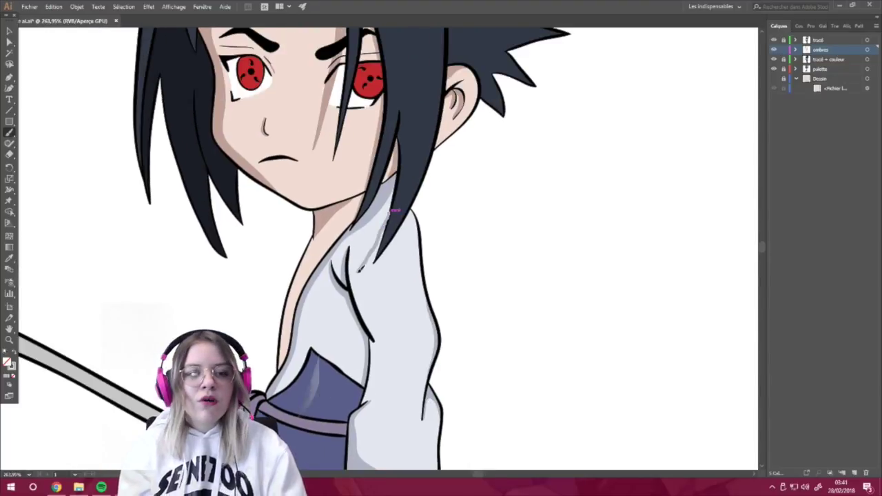
scroll(383, 259, up, 1)
scroll(414, 229, left, 1)
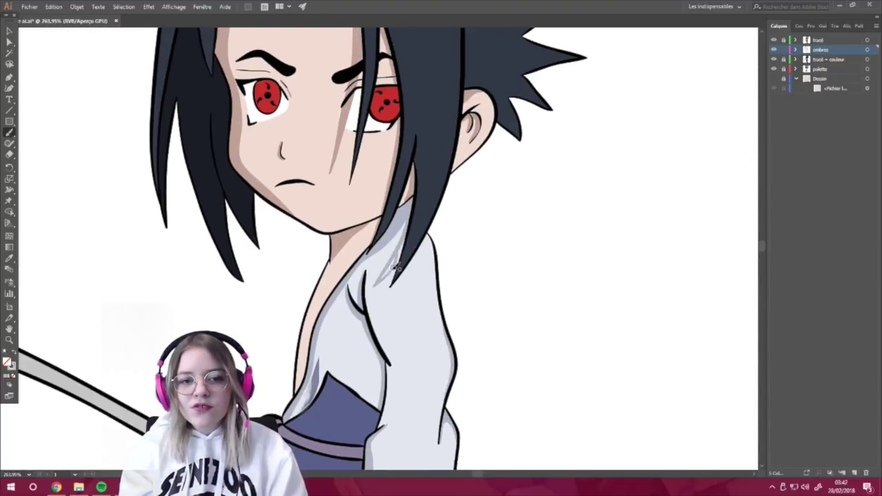
scroll(386, 269, up, 1)
scroll(372, 272, down, 8)
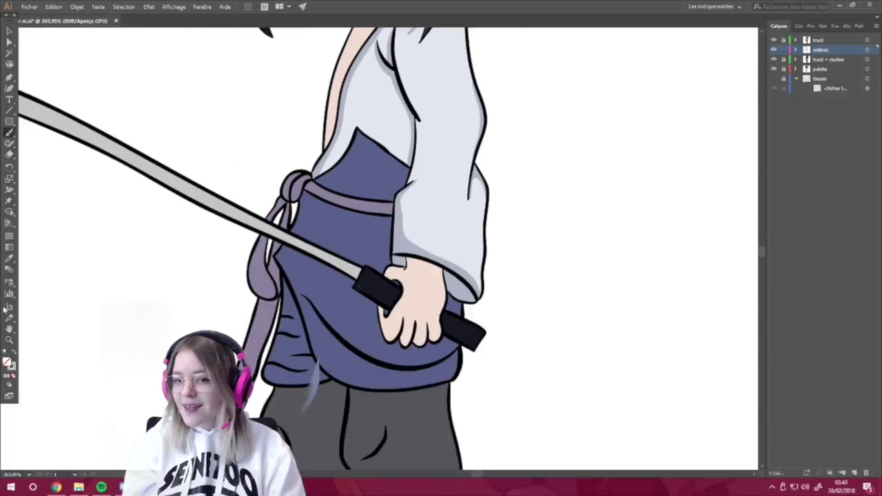
scroll(352, 276, right, 1)
scroll(338, 284, down, 1)
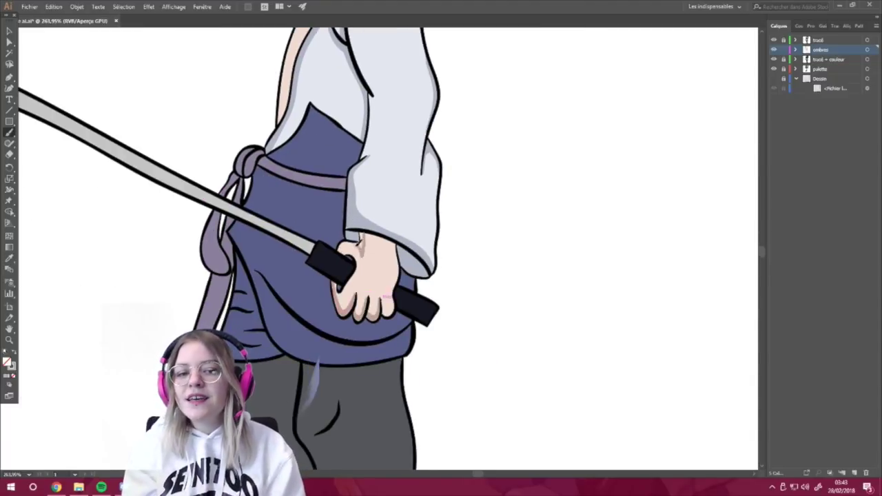
scroll(356, 244, up, 1)
scroll(362, 259, down, 1)
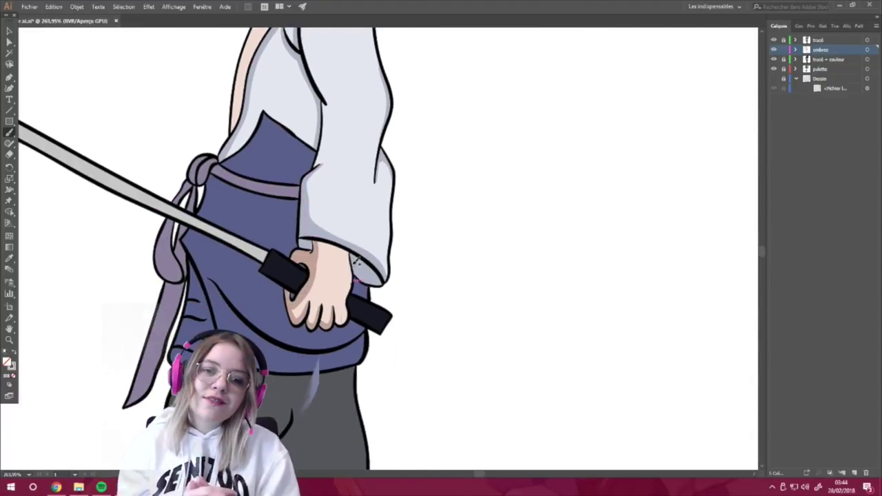
scroll(365, 262, down, 2)
scroll(373, 269, down, 4)
scroll(398, 291, up, 6)
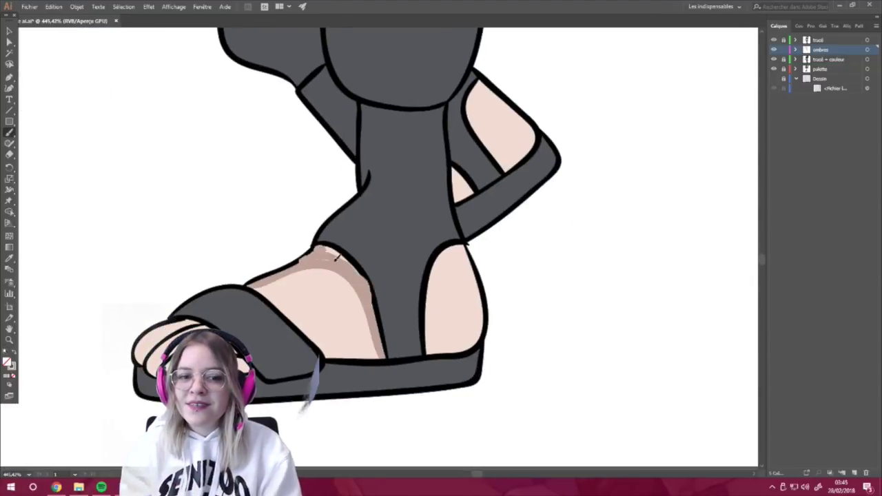
- Sample a darker purple from the artwork with the Eyedropper
scroll(370, 293, up, 1)
scroll(290, 255, up, 2)
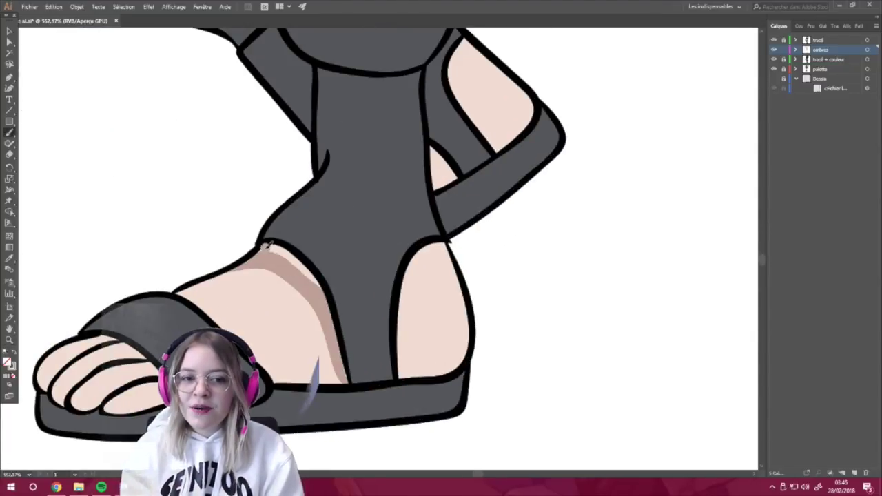
scroll(434, 246, up, 2)
scroll(305, 217, down, 2)
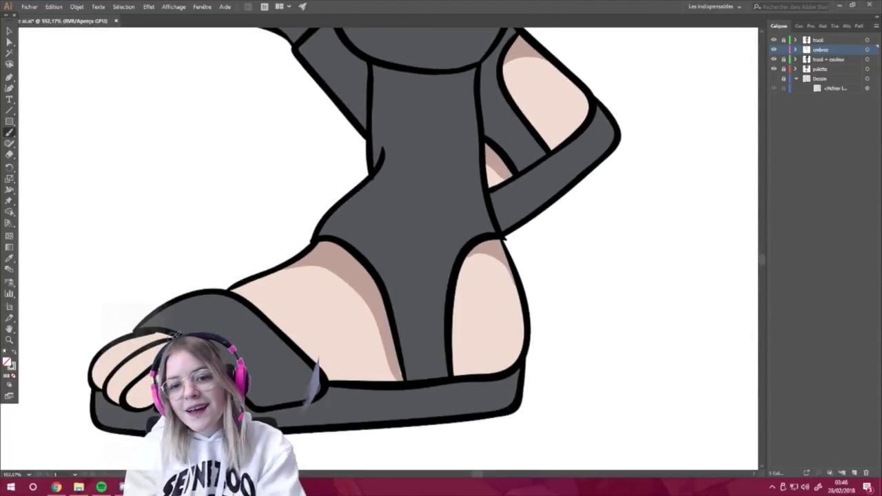
key(i)
scroll(142, 337, down, 4)
scroll(144, 327, up, 1)
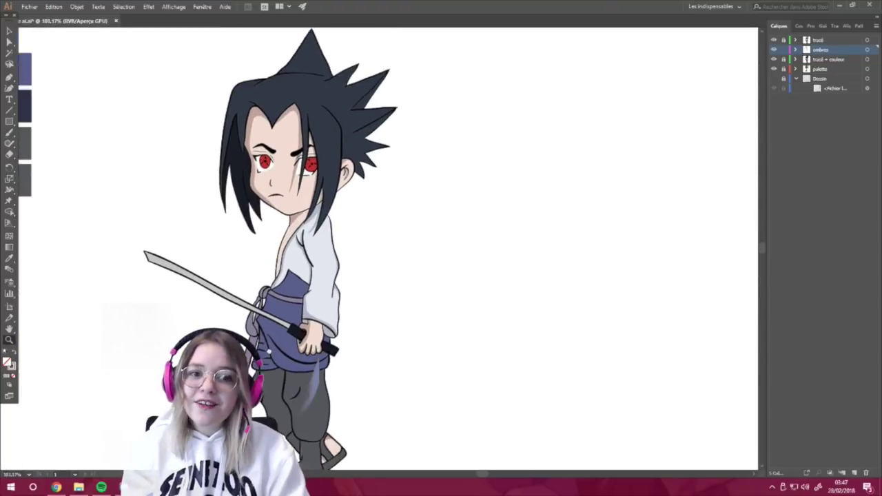
scroll(149, 319, up, 5)
scroll(301, 399, down, 5)
scroll(317, 324, up, 3)
scroll(317, 324, up, 1)
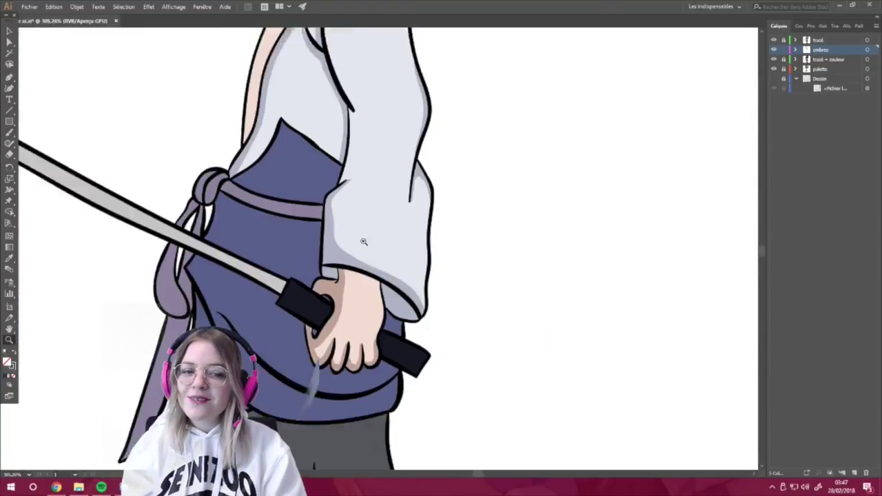
scroll(314, 364, up, 3)
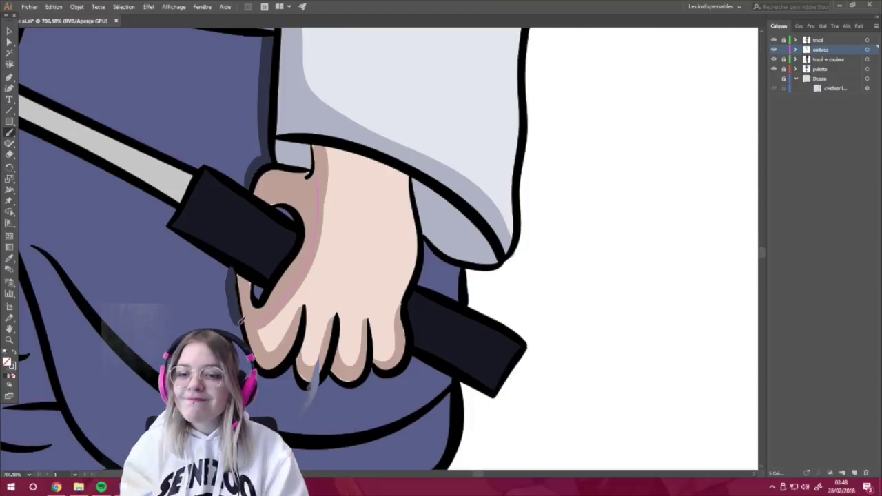
scroll(240, 319, up, 3)
scroll(240, 319, left, 3)
scroll(349, 305, up, 1)
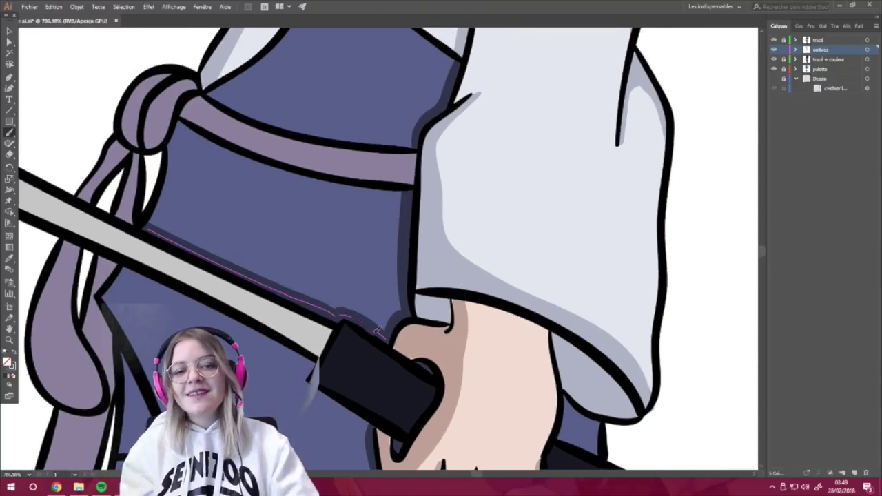
scroll(377, 330, down, 10)
scroll(405, 358, up, 8)
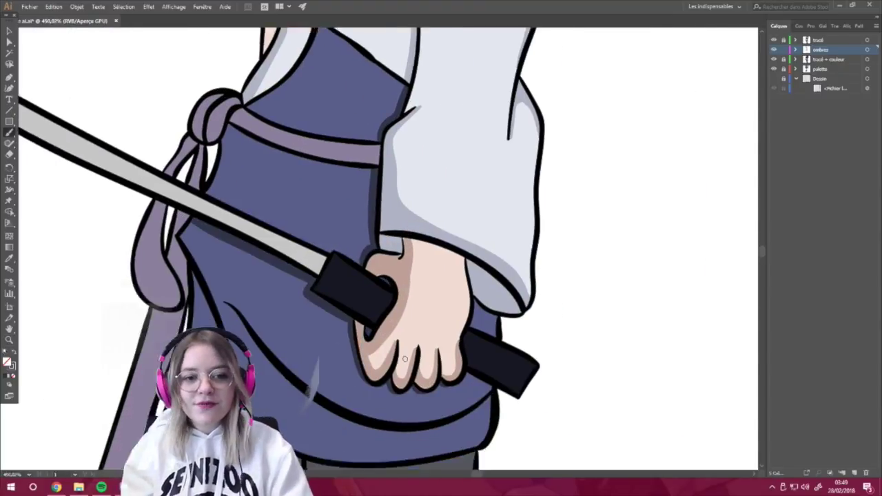
scroll(406, 358, down, 3)
- Paint a short shadow stroke on the lower robe and another along the fold curve
drag(124, 247, 162, 251)
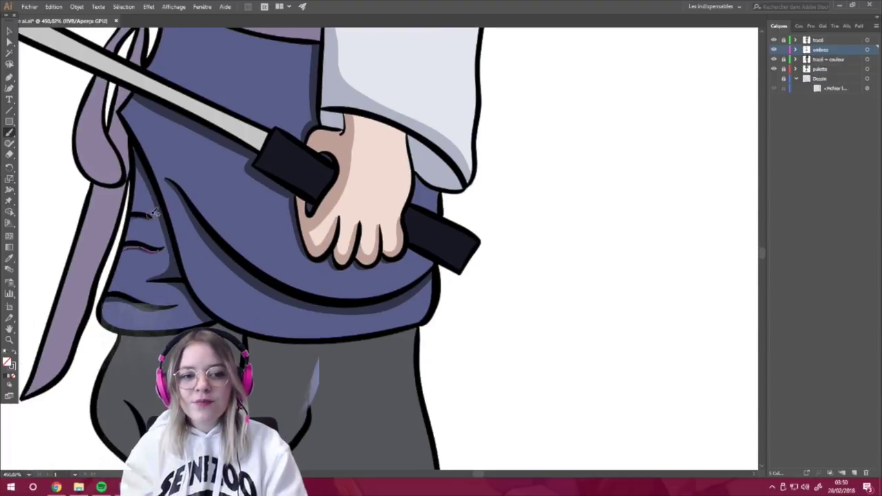
scroll(194, 320, up, 1)
drag(141, 203, 403, 293)
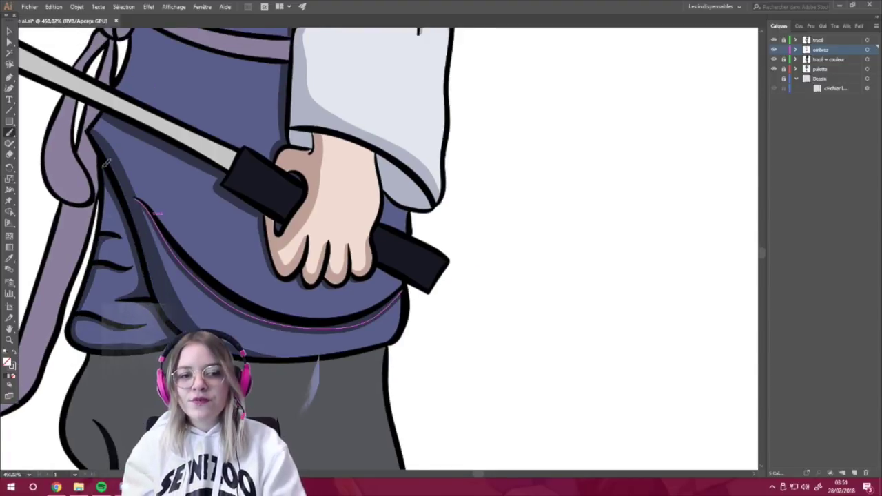
scroll(375, 256, down, 3)
scroll(390, 232, down, 5)
scroll(390, 233, up, 6)
- Zoom in on the rope sash beneath the sleeve and bring up the Color Guide panel
scroll(348, 210, up, 2)
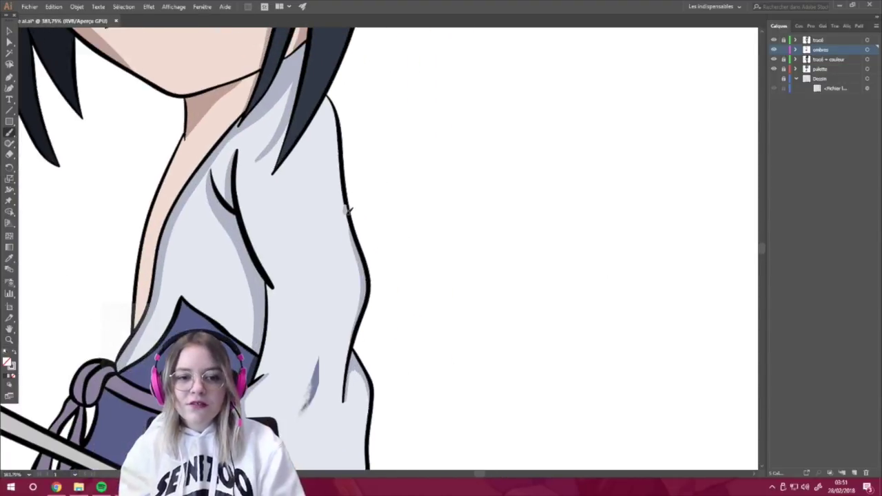
scroll(348, 207, down, 4)
scroll(373, 235, up, 1)
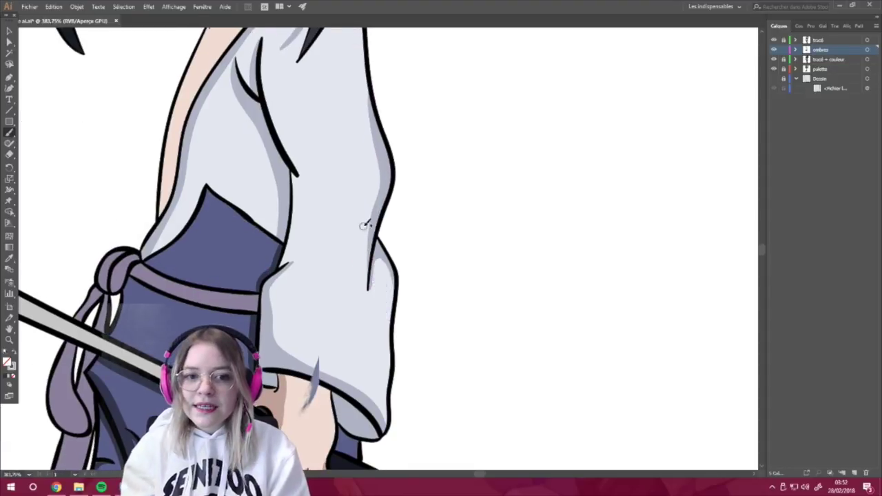
scroll(364, 315, left, 3)
scroll(364, 315, up, 1)
scroll(393, 364, up, 2)
scroll(344, 375, up, 2)
scroll(299, 387, down, 4)
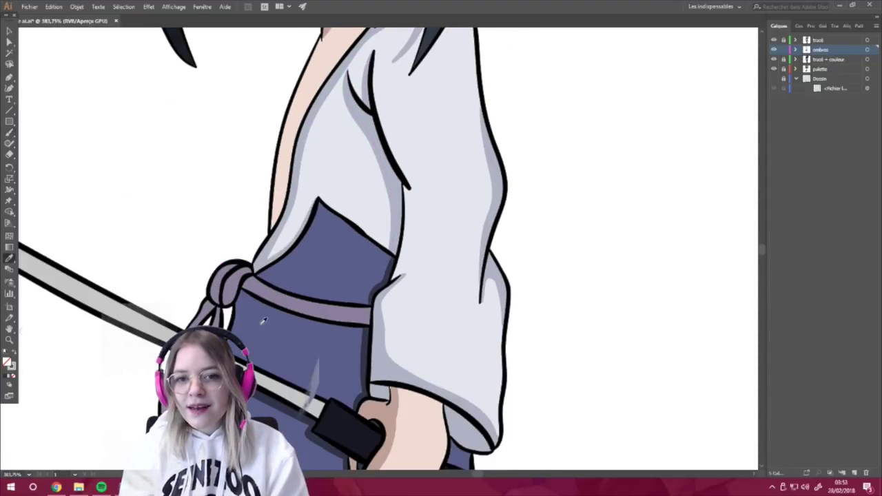
scroll(276, 344, right, 2)
scroll(268, 305, up, 1)
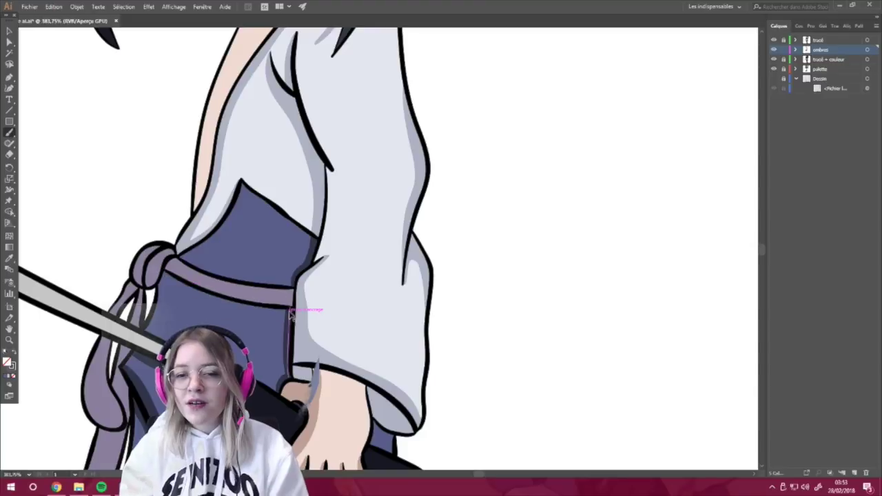
scroll(302, 259, down, 3)
scroll(276, 275, down, 3)
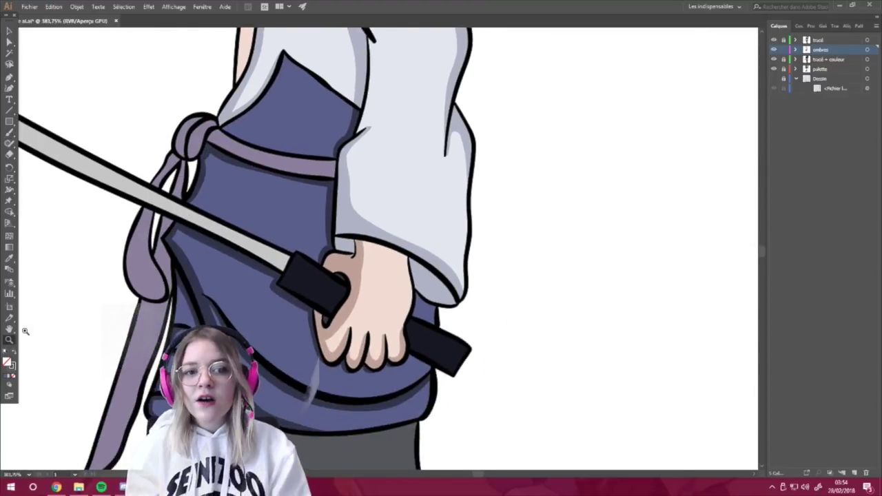
scroll(204, 267, down, 5)
scroll(204, 267, right, 1)
scroll(413, 310, down, 1)
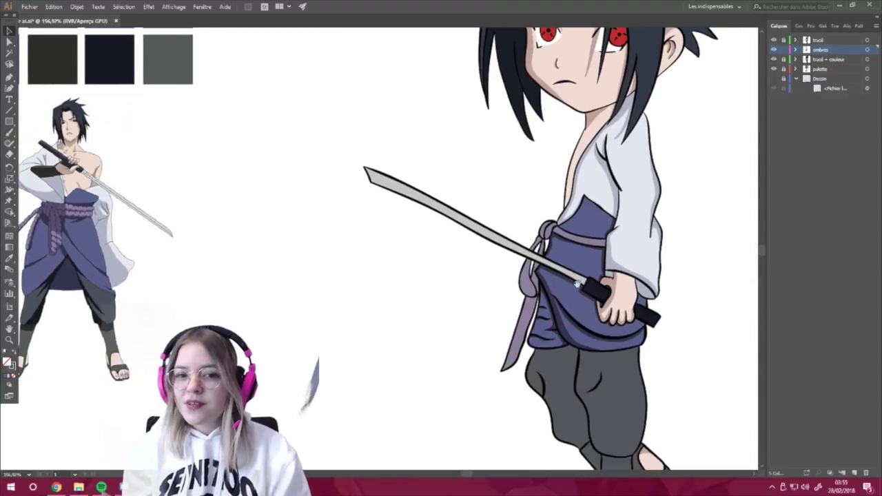
scroll(527, 199, up, 2)
scroll(526, 199, right, 3)
scroll(545, 172, up, 1)
scroll(483, 207, up, 4)
scroll(423, 237, down, 1)
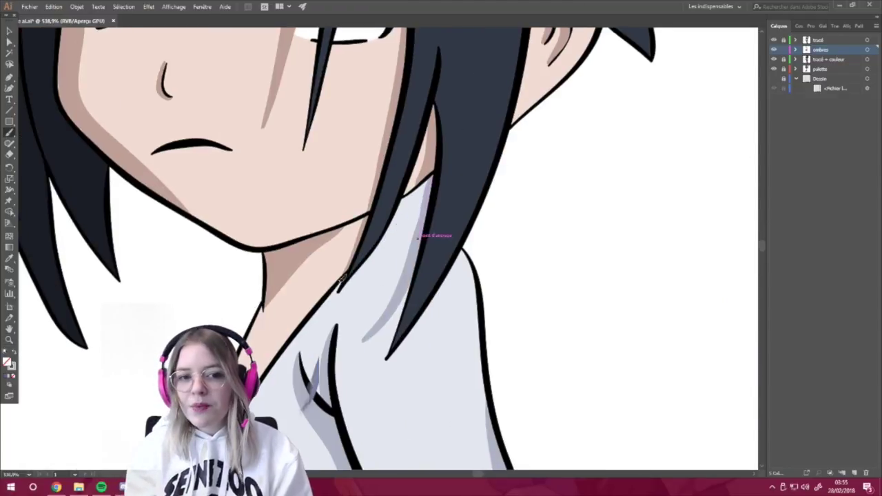
scroll(423, 237, up, 3)
scroll(247, 285, down, 3)
scroll(205, 236, up, 1)
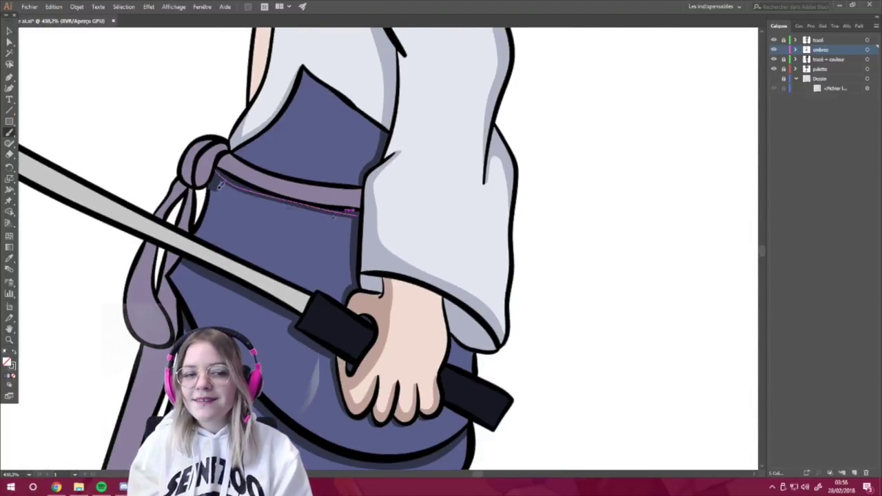
scroll(220, 185, down, 1)
scroll(219, 184, right, 2)
key(shift+F3)
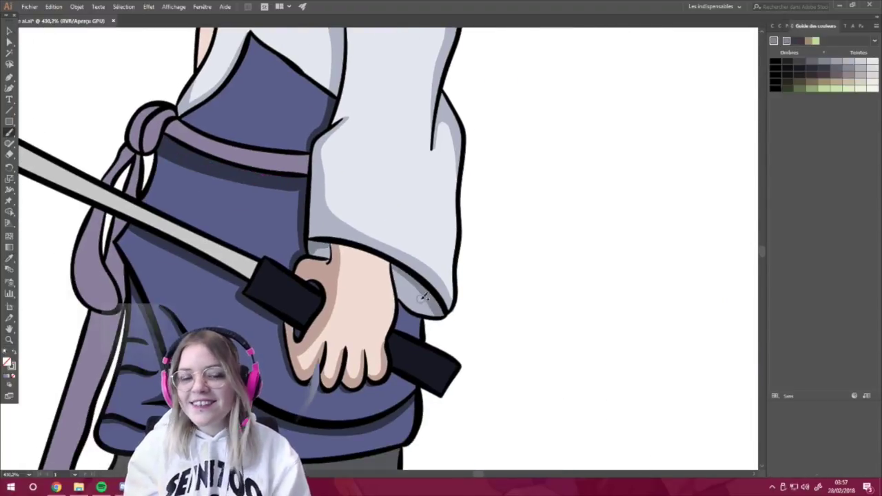
- Erase part of the sash shading and repaint darker shading along its left edge
scroll(424, 293, down, 2)
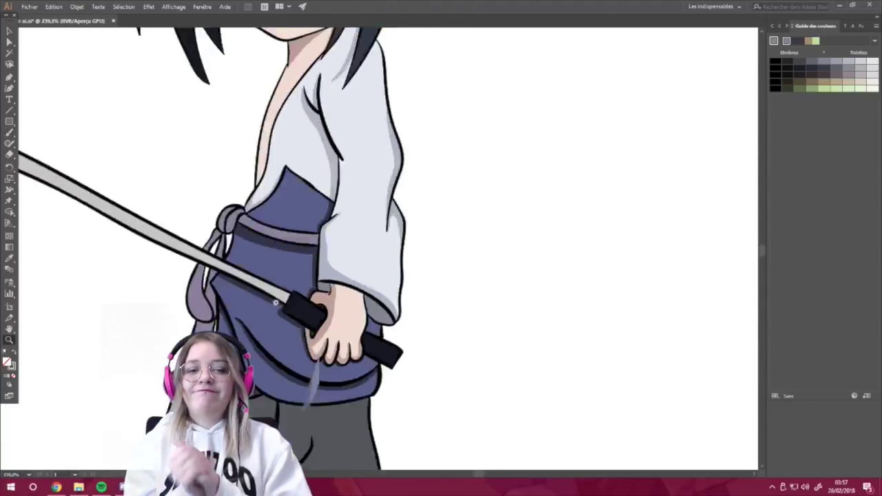
scroll(373, 324, down, 3)
scroll(332, 353, up, 1)
scroll(333, 353, up, 5)
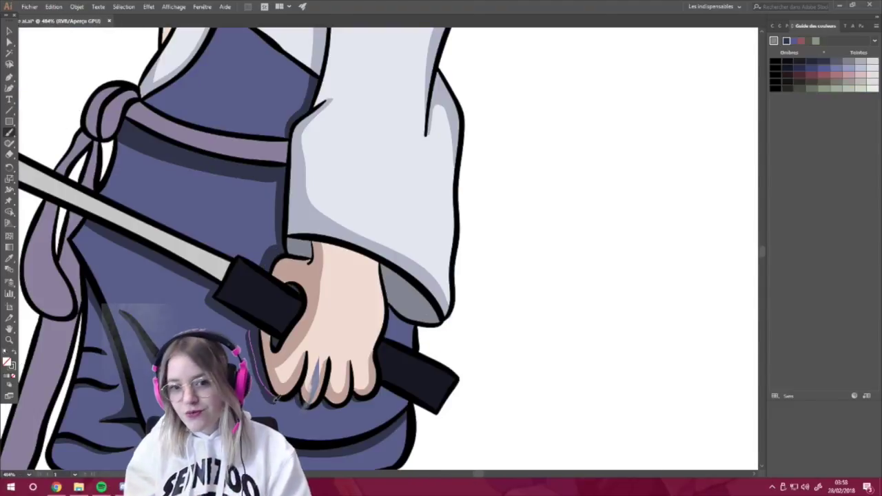
scroll(383, 391, down, 4)
scroll(331, 310, up, 1)
scroll(276, 276, up, 5)
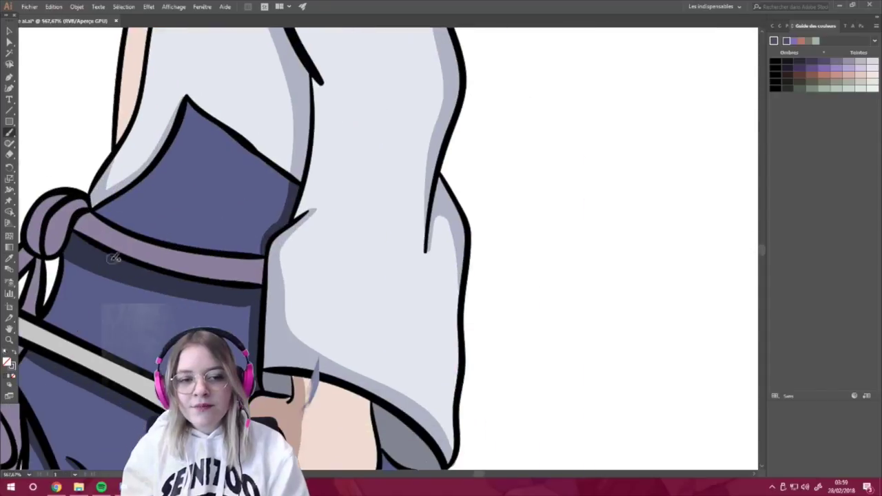
scroll(138, 173, down, 3)
scroll(207, 179, down, 3)
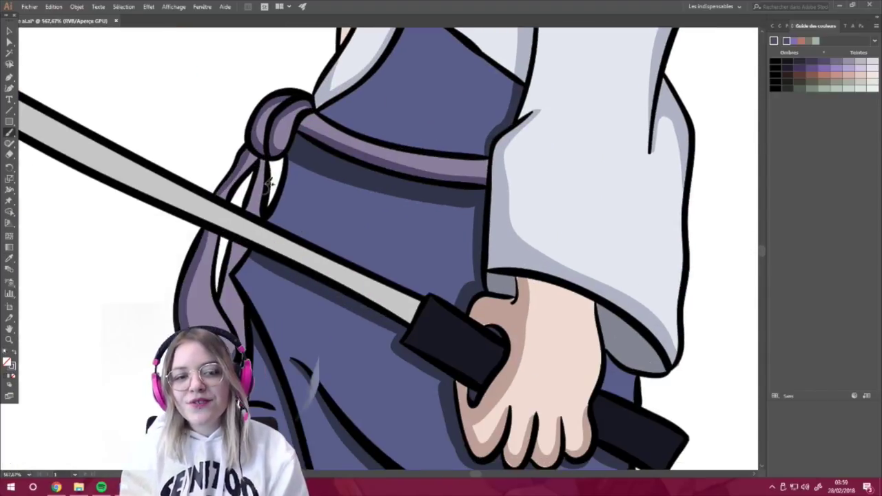
scroll(240, 181, down, 2)
scroll(240, 181, down, 1)
scroll(228, 206, up, 2)
scroll(207, 241, up, 2)
key(shift+e)
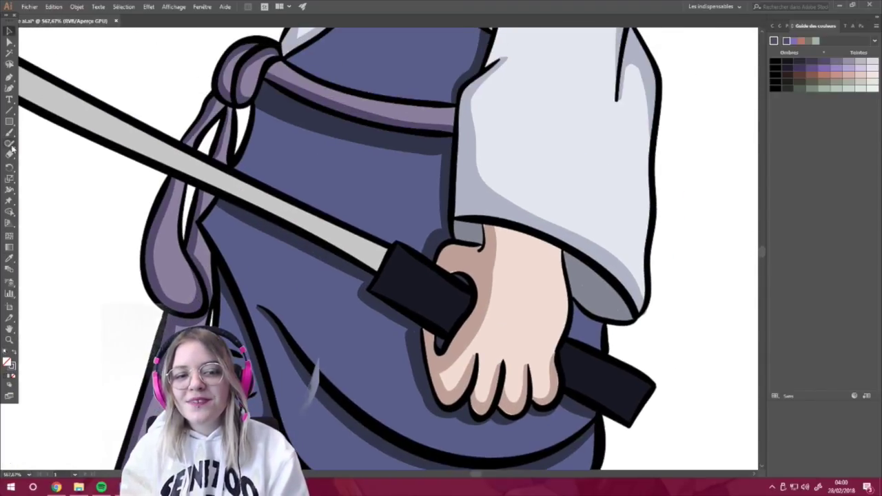
drag(194, 258, 175, 304)
key(shift+b)
drag(177, 177, 177, 301)
- Sample a grey from the artwork and shade the sword blade's upper edge darker
scroll(196, 256, down, 2)
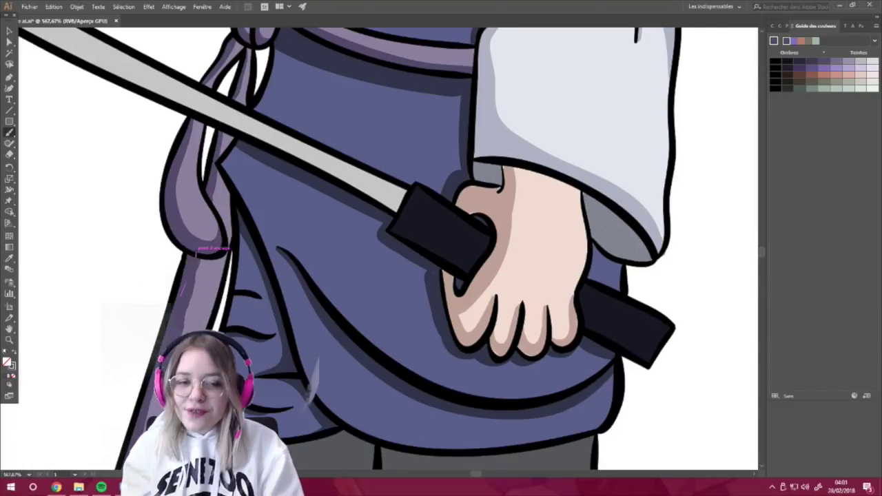
scroll(207, 276, down, 5)
scroll(236, 295, up, 7)
scroll(176, 269, down, 5)
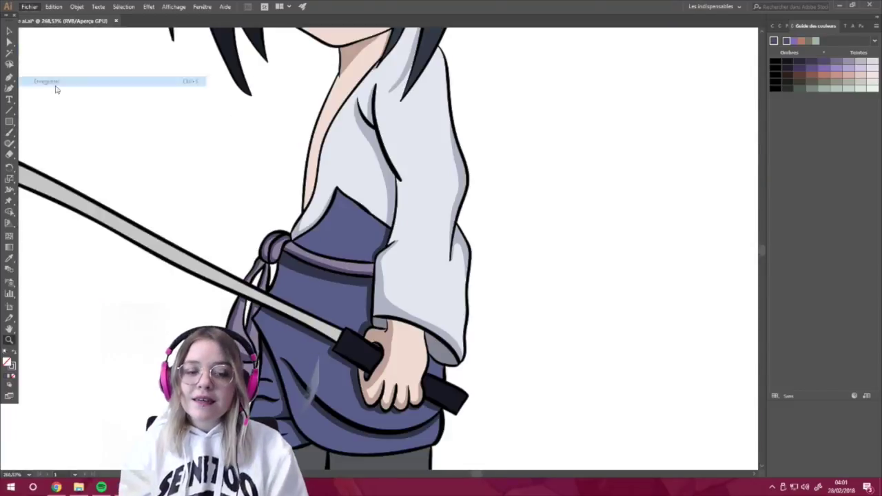
scroll(331, 262, up, 4)
key(i)
drag(294, 306, 239, 275)
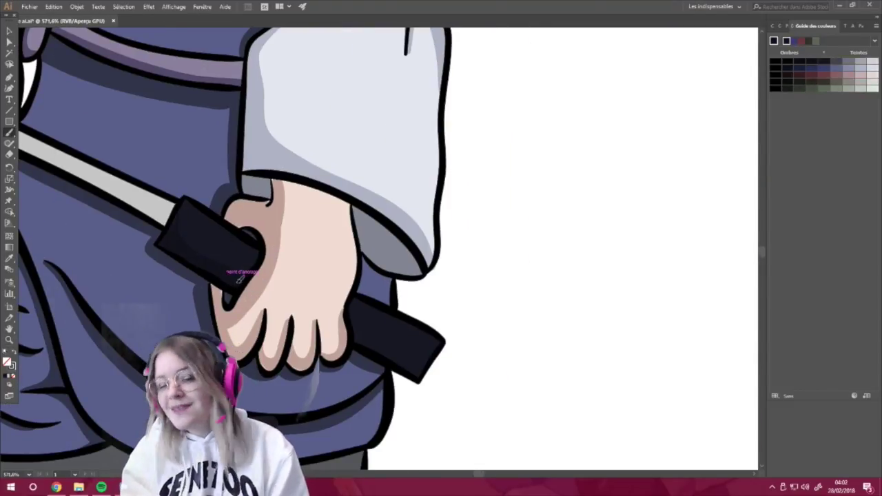
scroll(334, 315, down, 2)
scroll(30, 188, down, 2)
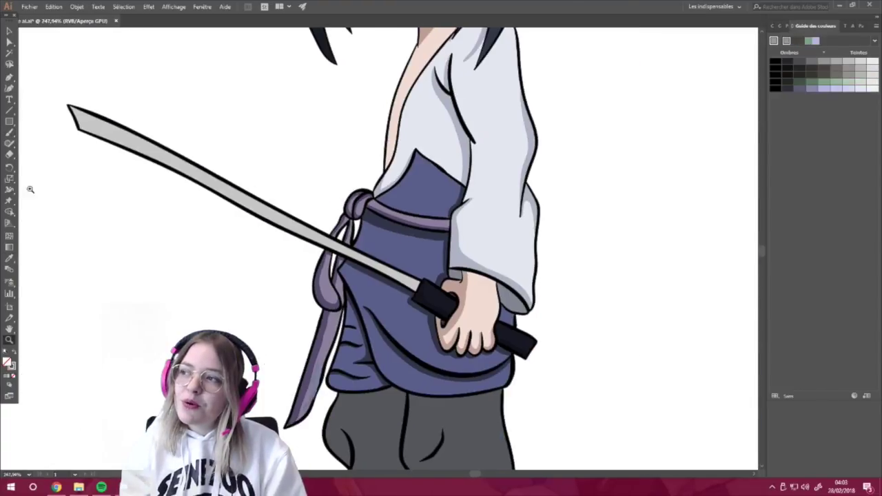
drag(176, 163, 127, 140)
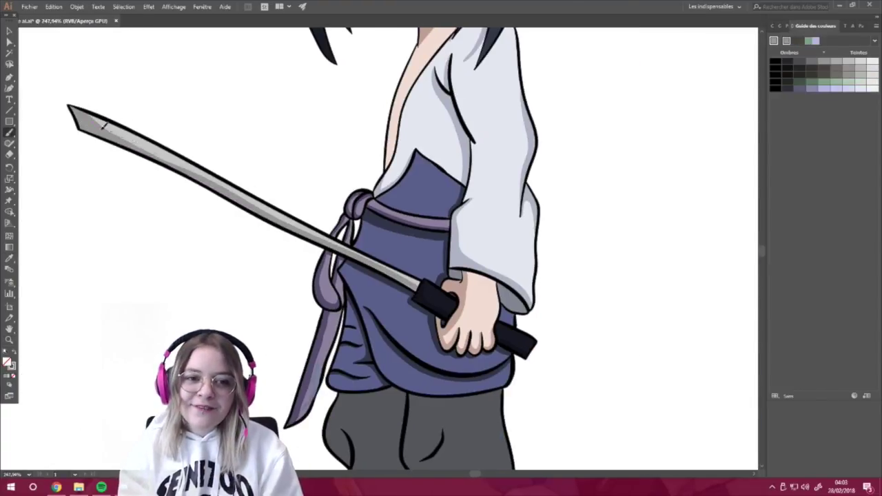
scroll(141, 153, down, 3)
scroll(142, 153, down, 3)
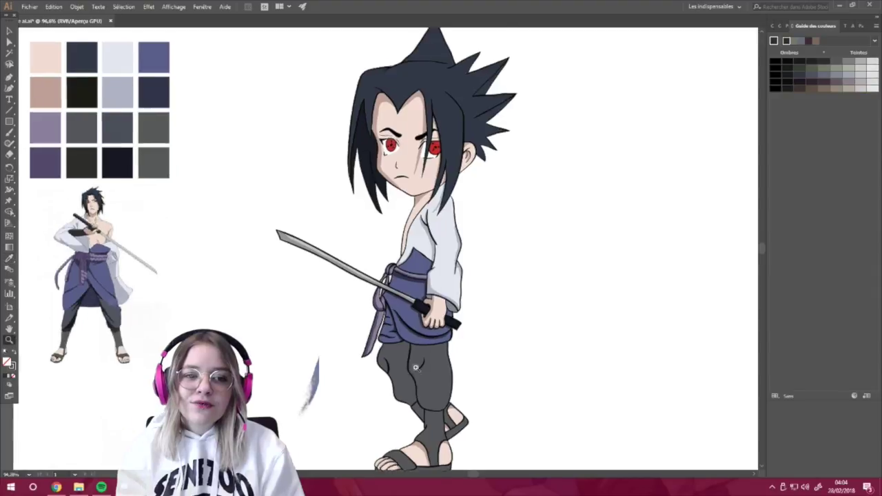
scroll(169, 76, up, 3)
- Pan over the hands, waist and feet to review the shading
drag(253, 86, 287, 133)
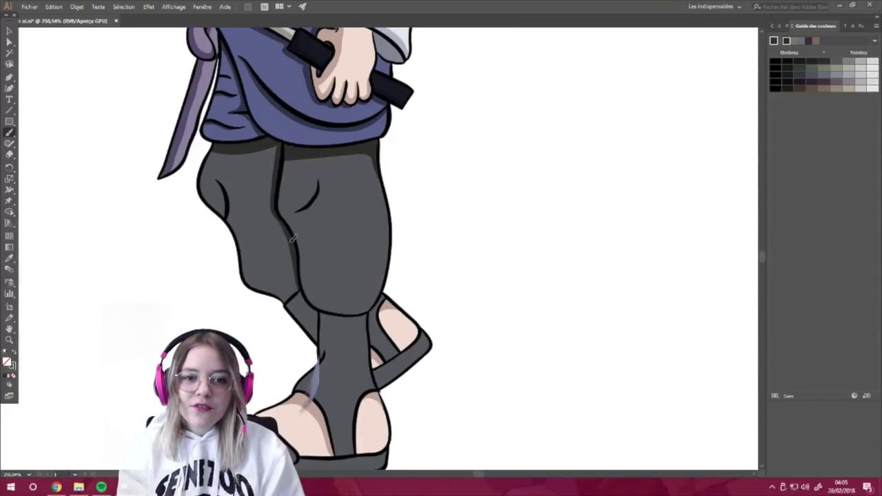
drag(293, 237, 352, 300)
drag(396, 393, 352, 314)
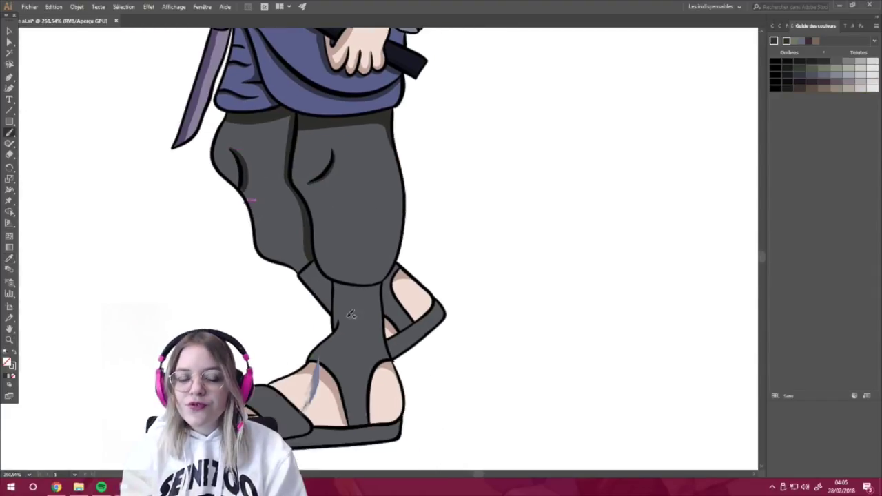
drag(249, 398, 308, 329)
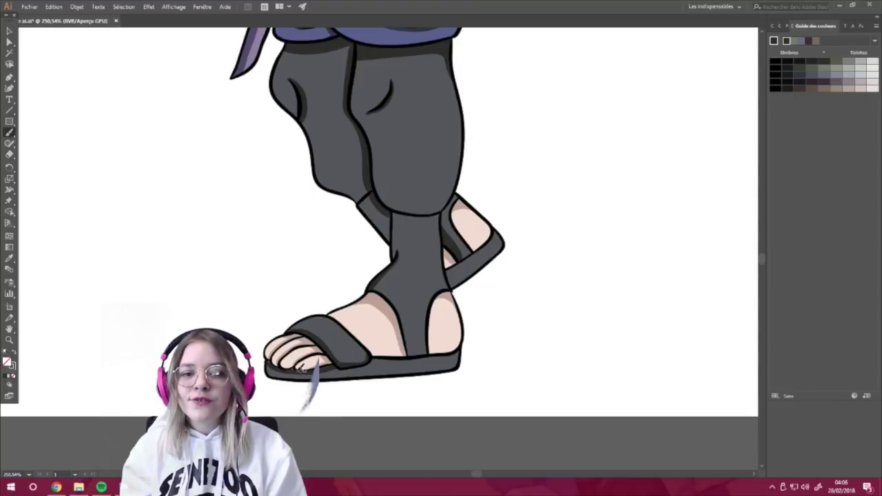
drag(448, 356, 398, 367)
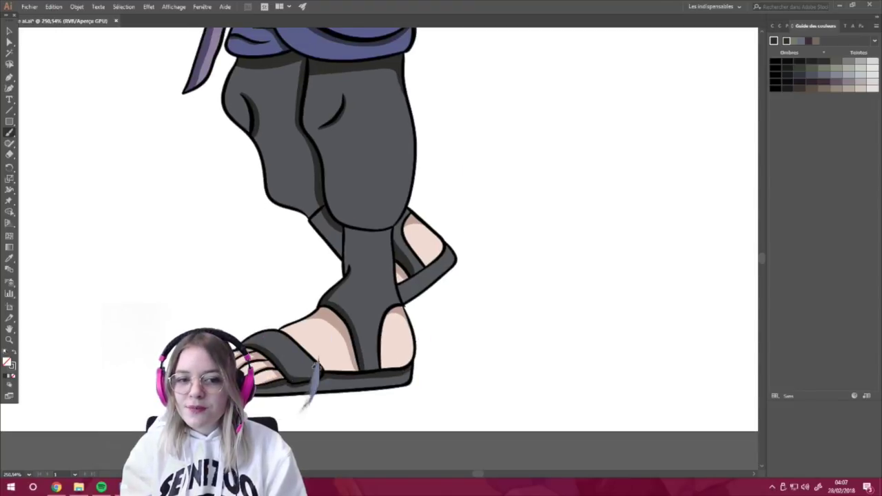
drag(347, 224, 372, 268)
scroll(368, 267, down, 5)
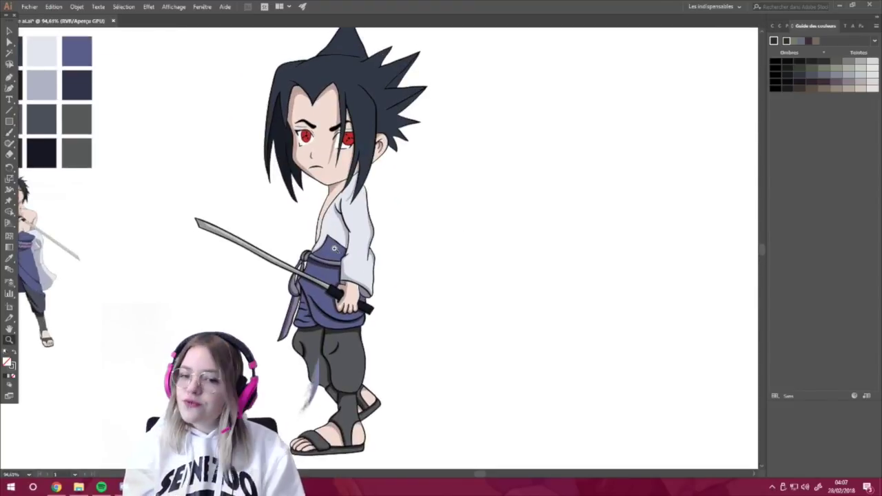
scroll(312, 122, up, 10)
- Bring the hair strand beside the right eye to the front with Disposition > Premier plan
click(18, 351)
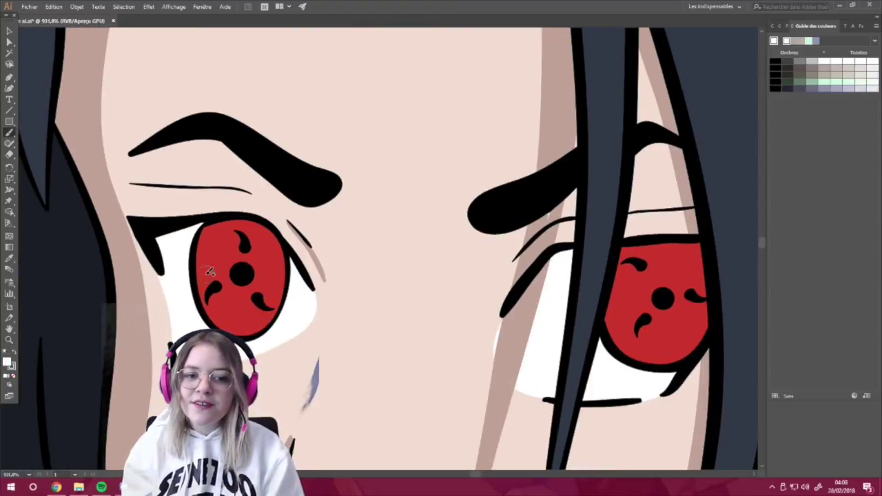
drag(414, 262, 204, 237)
key(v)
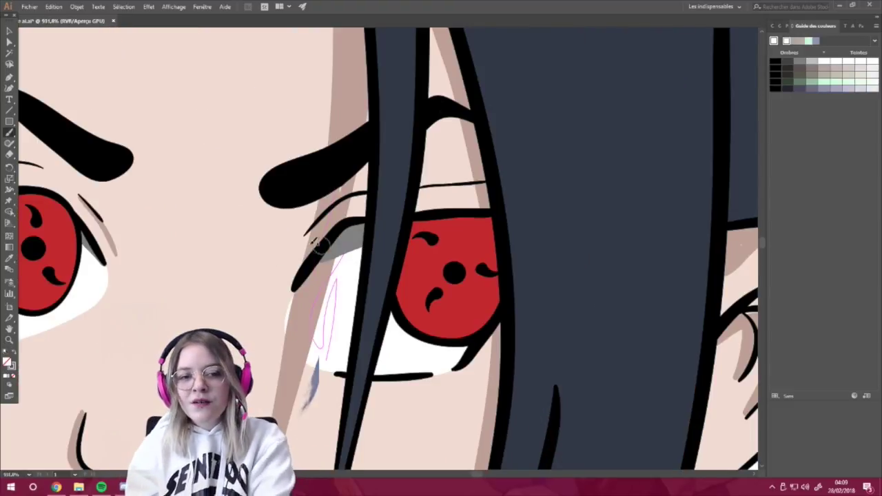
click(324, 261)
right_click(319, 322)
click(308, 286)
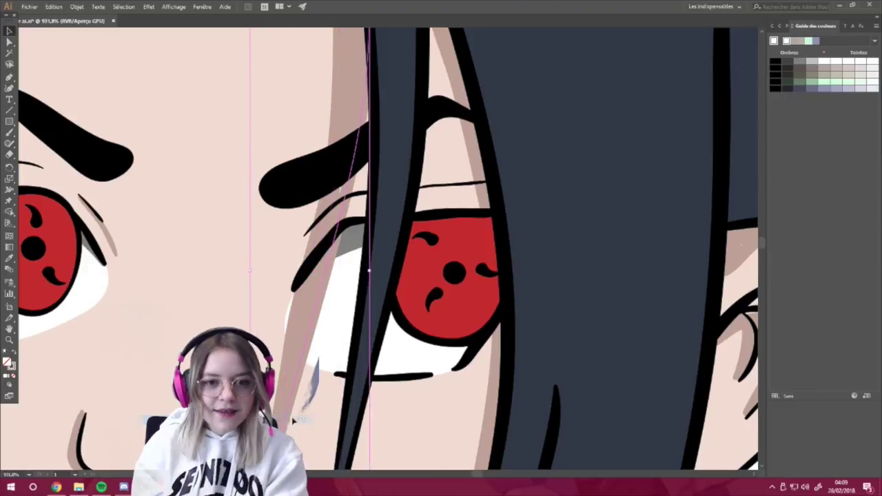
scroll(276, 310, down, 3)
scroll(77, 426, up, 3)
scroll(77, 426, down, 5)
- Trace a closed pen path around the tallest hair spike on top of the head
scroll(77, 426, up, 1)
key(F7)
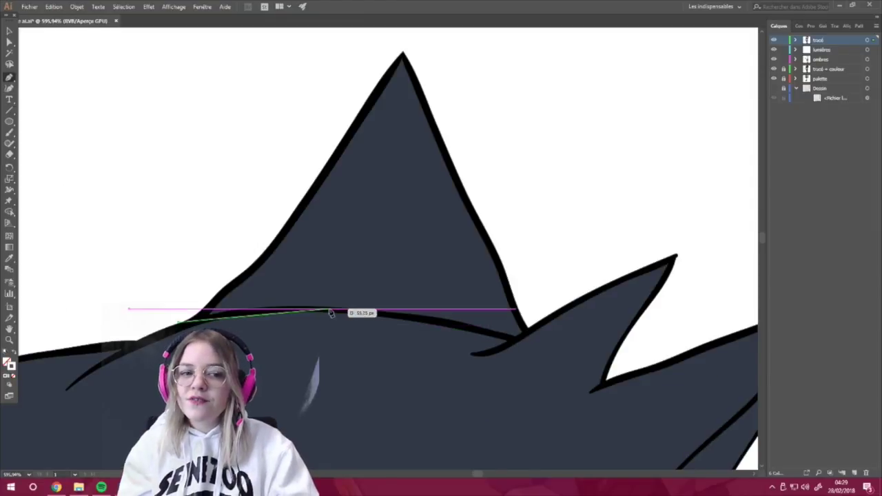
drag(349, 308, 448, 320)
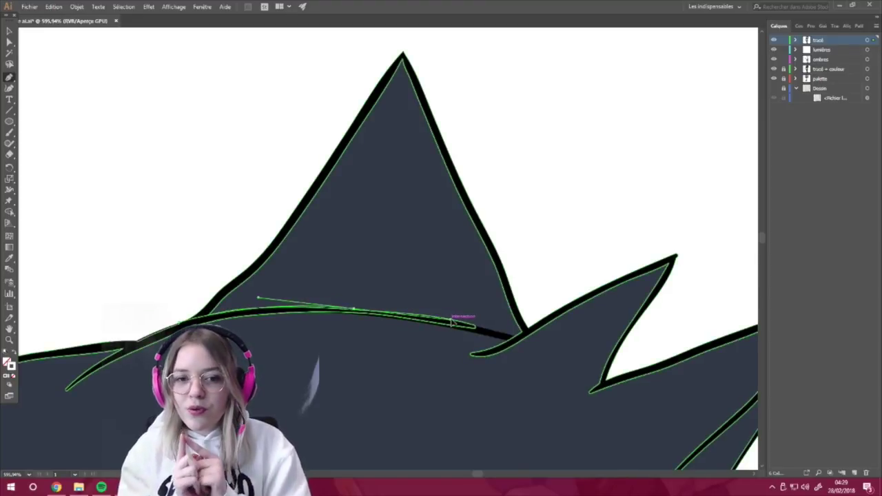
drag(505, 336, 542, 324)
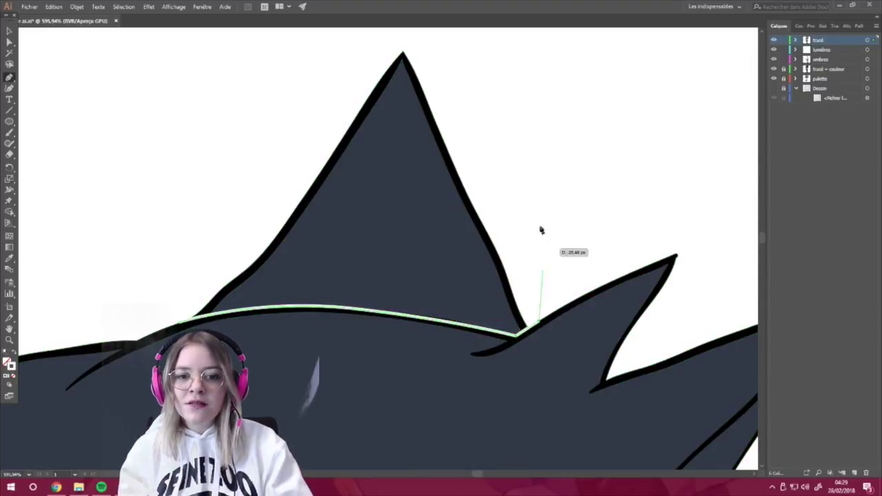
click(417, 41)
click(362, 34)
click(256, 147)
click(174, 273)
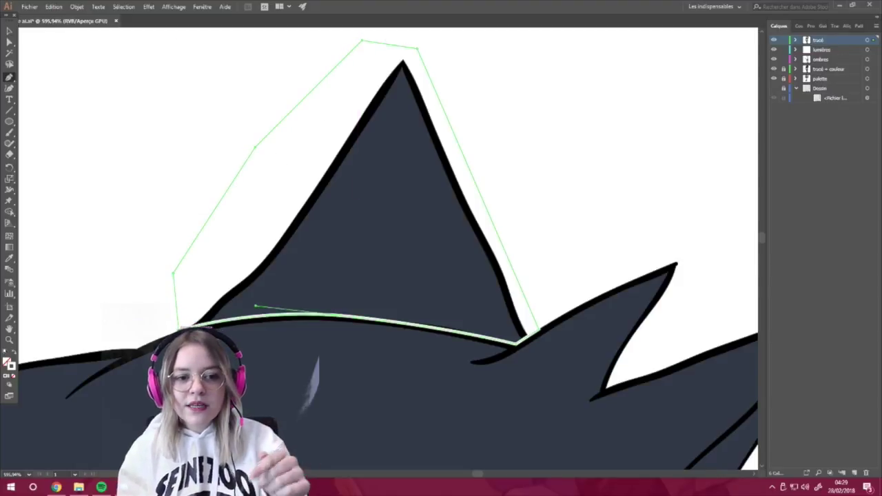
- Swap the shape's fill and stroke so it fills bright green, then deselect and zoom out
click(14, 353)
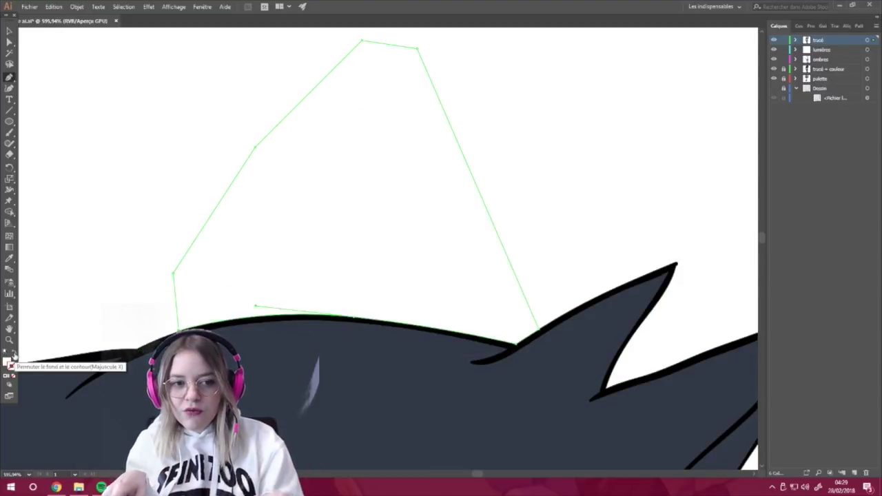
click(9, 32)
click(89, 144)
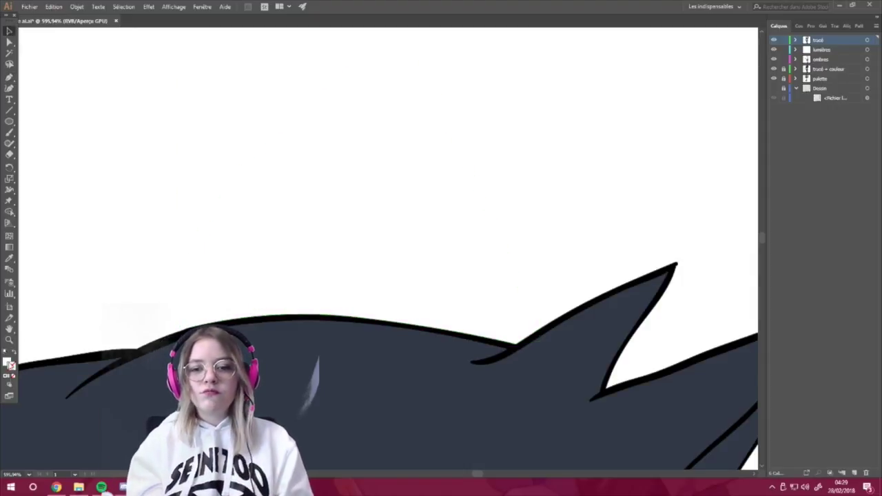
click(9, 339)
drag(372, 290, 410, 288)
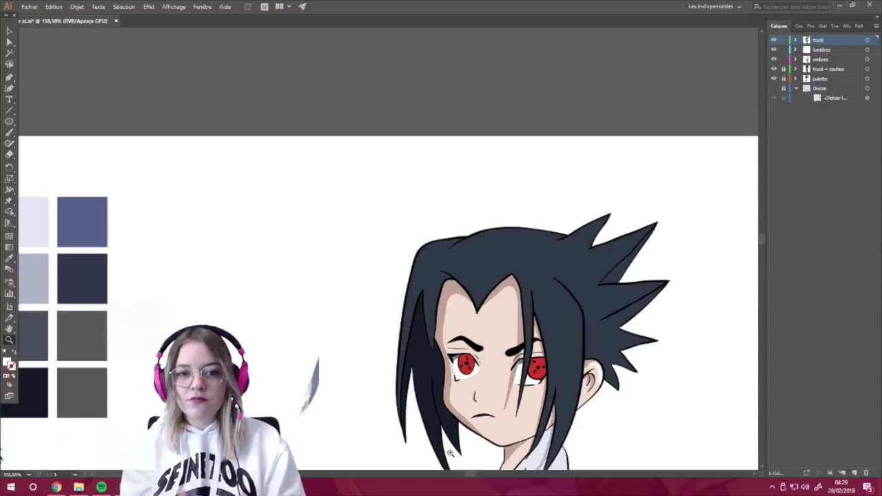
scroll(473, 471, right, 3)
scroll(474, 471, right, 1)
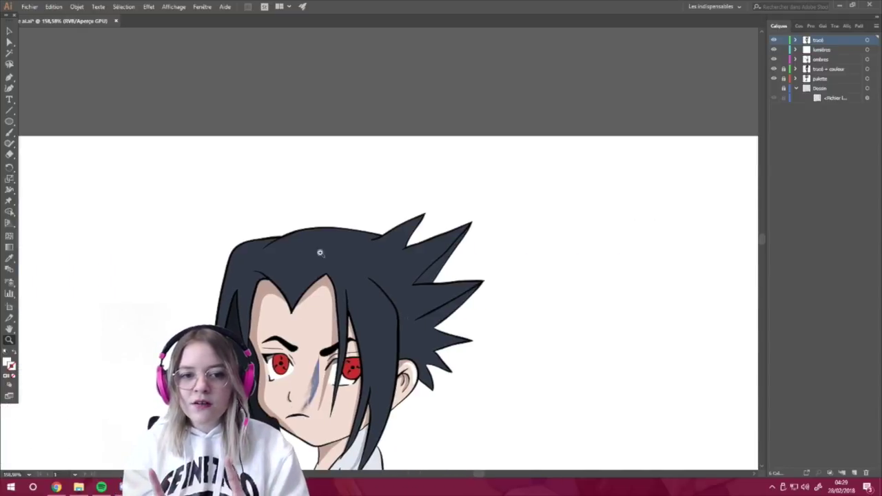
click(39, 43)
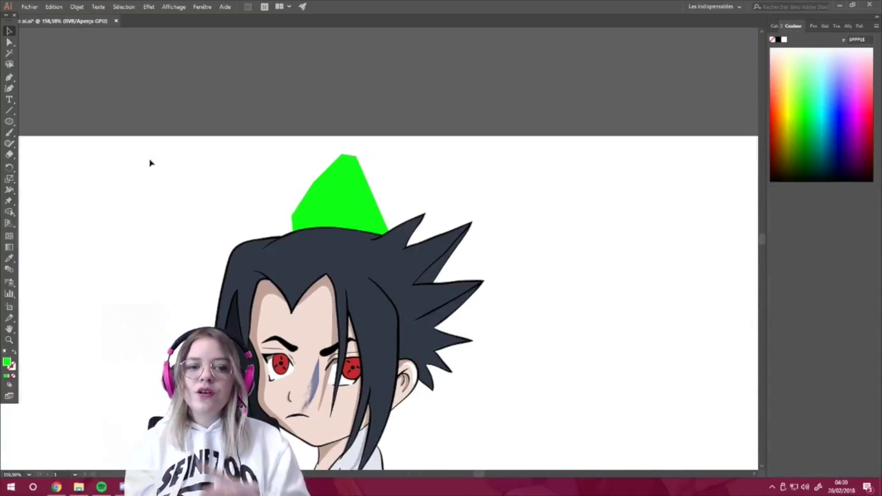
- Scribble over the green shape with the Shaper tool to cut away the spike
click(781, 26)
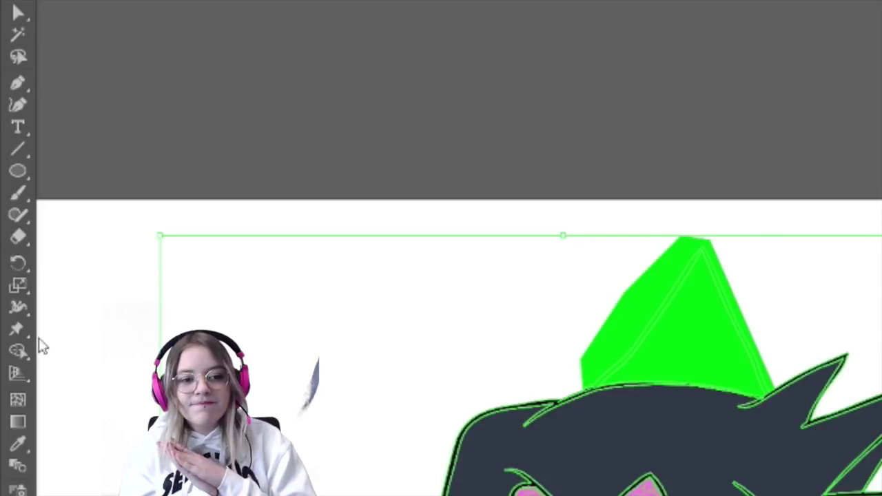
click(20, 350)
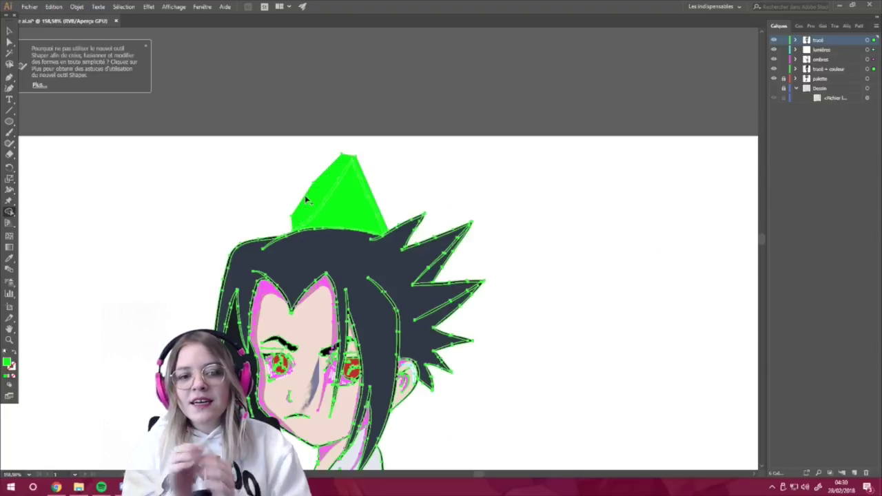
drag(314, 200, 332, 208)
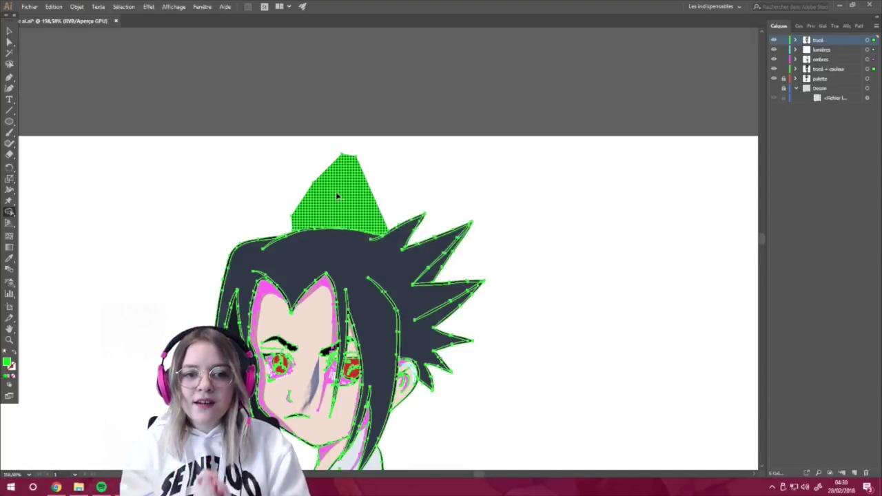
alt+click(337, 197)
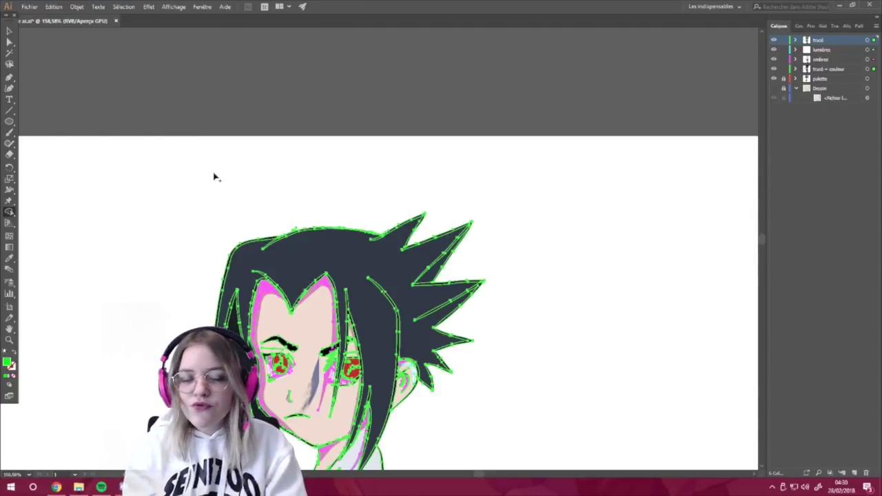
- Zoom in on the hair top, remove the leftover green sliver, and zoom back out
click(11, 33)
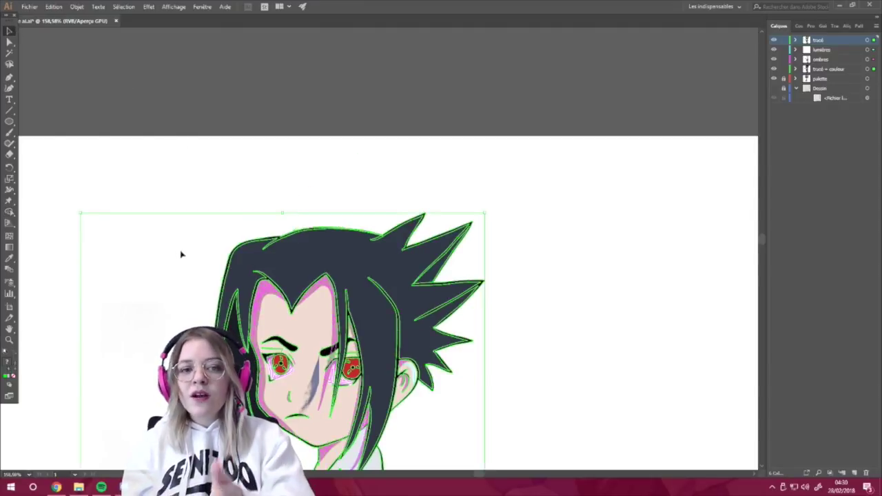
click(202, 158)
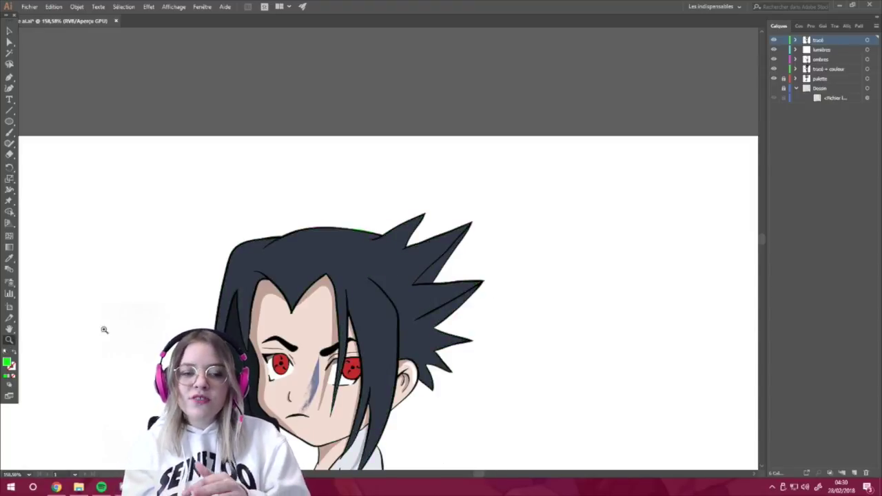
drag(104, 330, 413, 231)
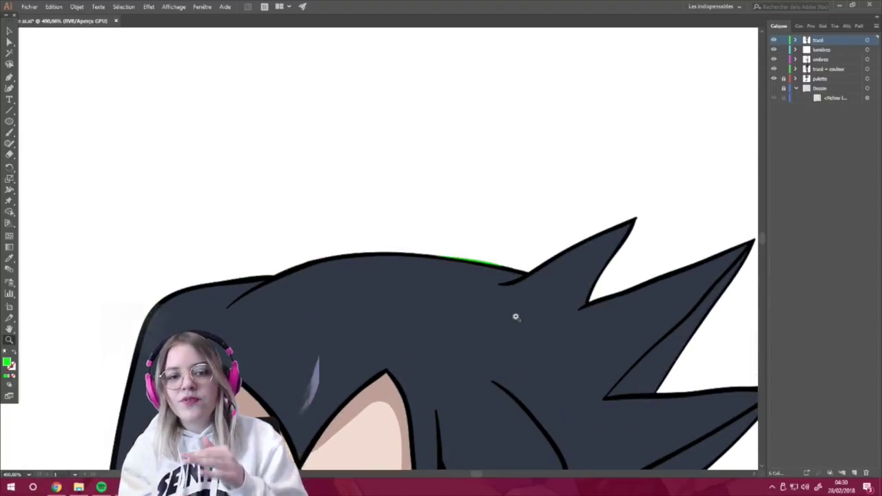
drag(516, 317, 590, 273)
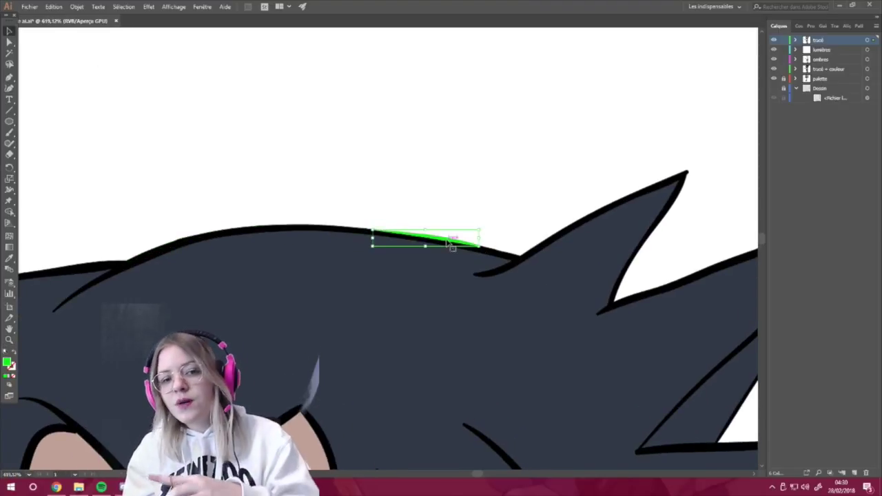
key(ctrl+z)
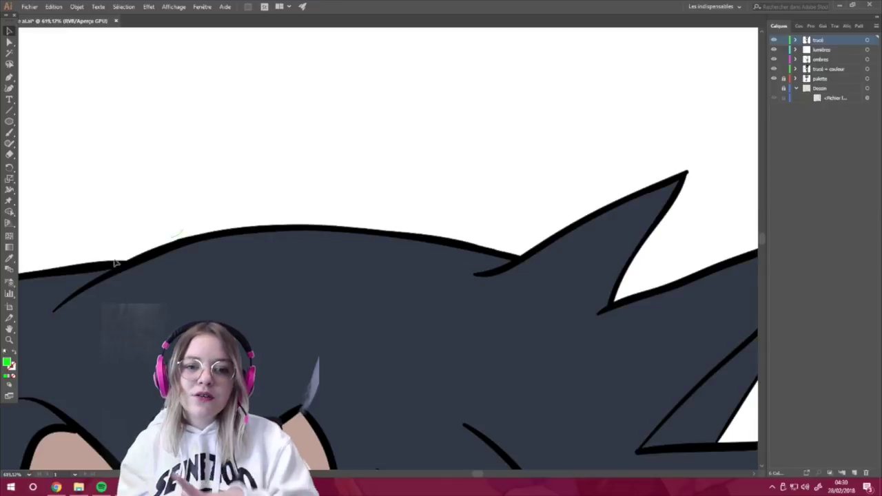
click(9, 340)
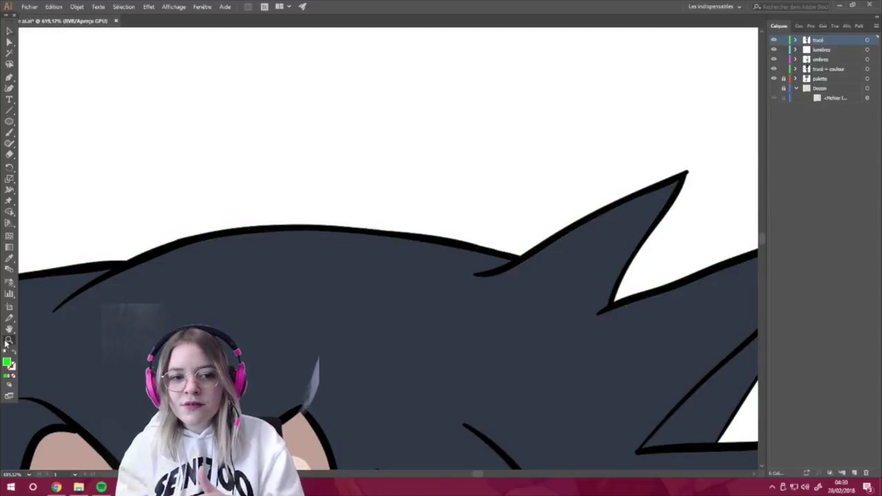
scroll(266, 331, down, 5)
scroll(318, 314, down, 3)
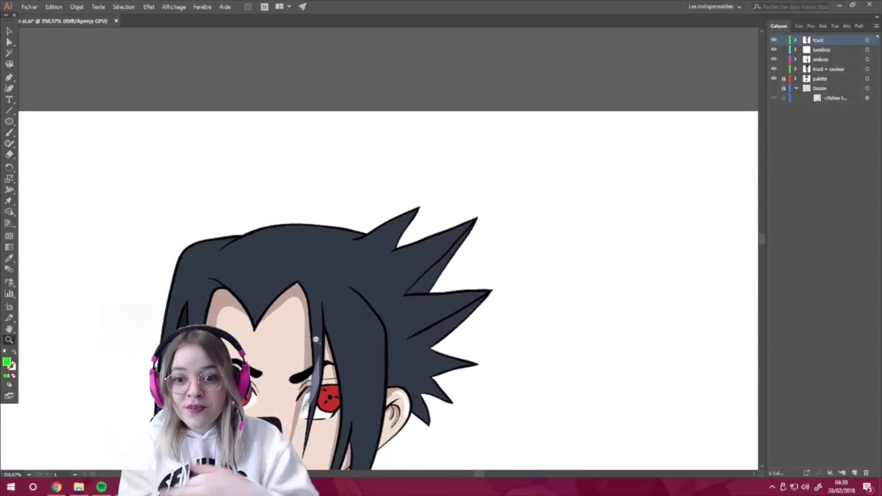
- Save the illustration with Fichier > Enregistrer, then zoom in on the character's head
scroll(291, 324, down, 1)
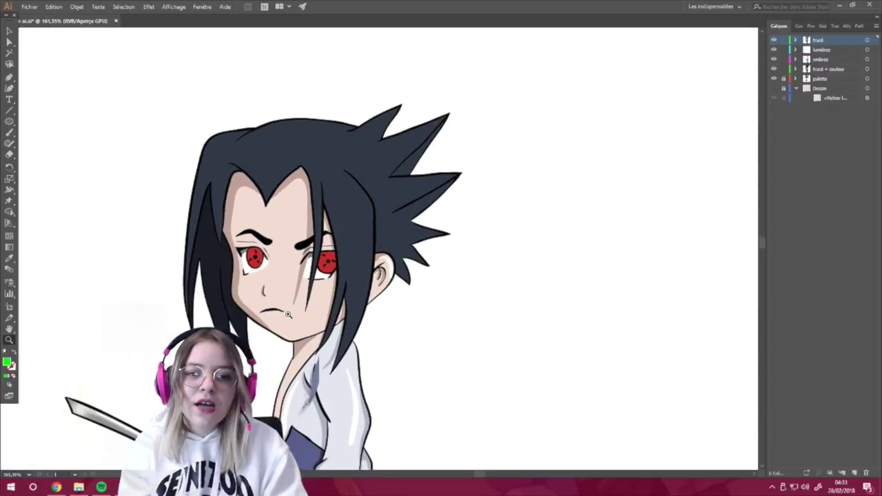
scroll(272, 338, down, 1)
scroll(262, 317, down, 2)
scroll(243, 293, down, 1)
scroll(244, 292, down, 1)
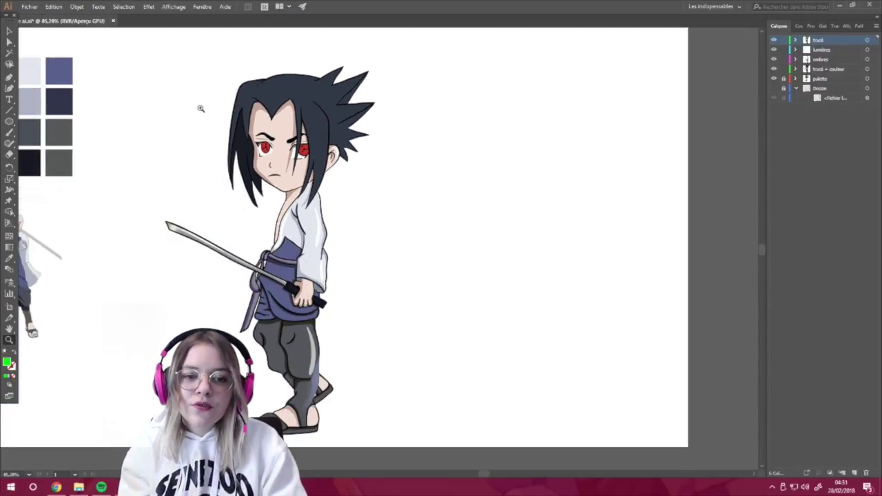
click(29, 6)
click(61, 84)
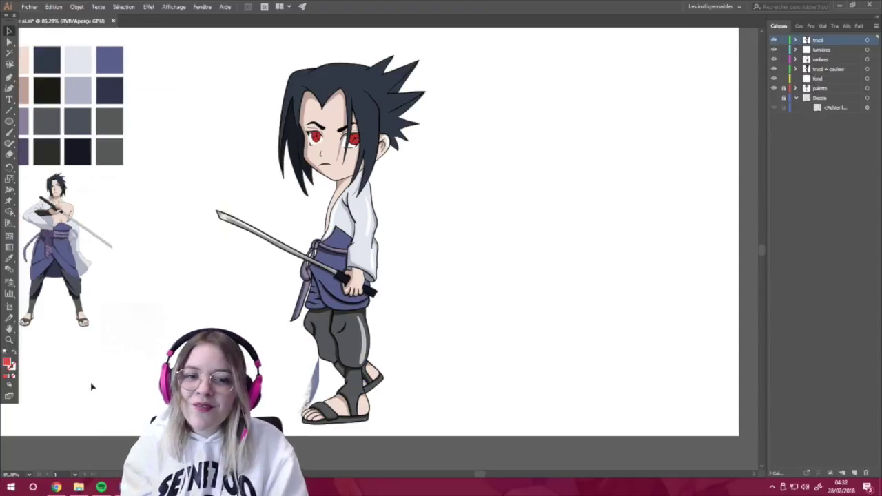
key(z)
mouse_move(328, 203)
mouse_down()
mouse_move(368, 204)
mouse_move(398, 310)
mouse_up()
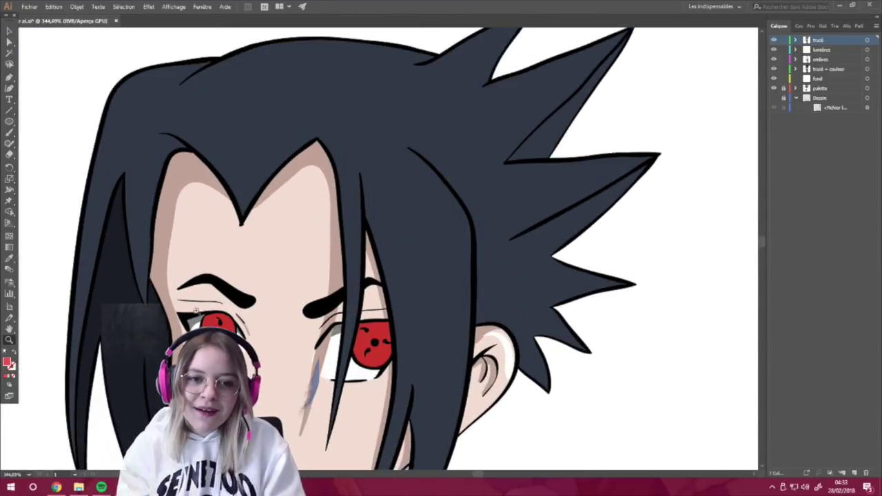
- Brush white highlight dots onto Sasuke's right red eye
click(9, 132)
click(13, 367)
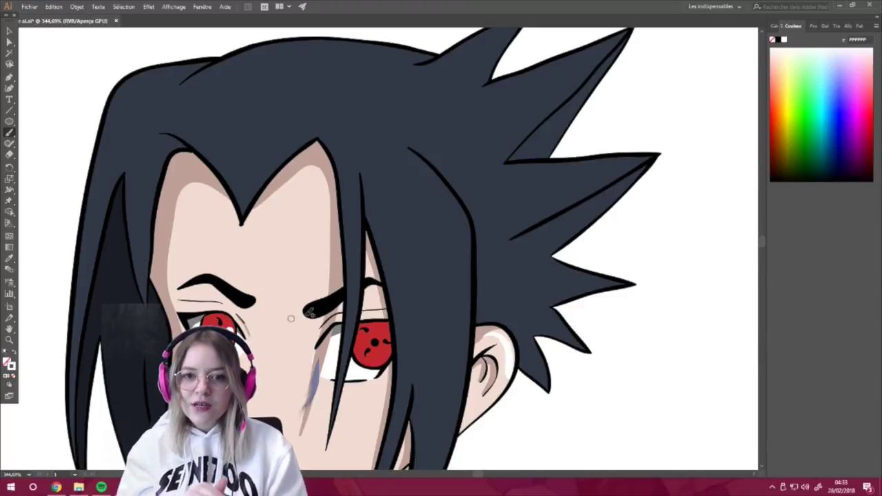
ctrl+click(340, 304)
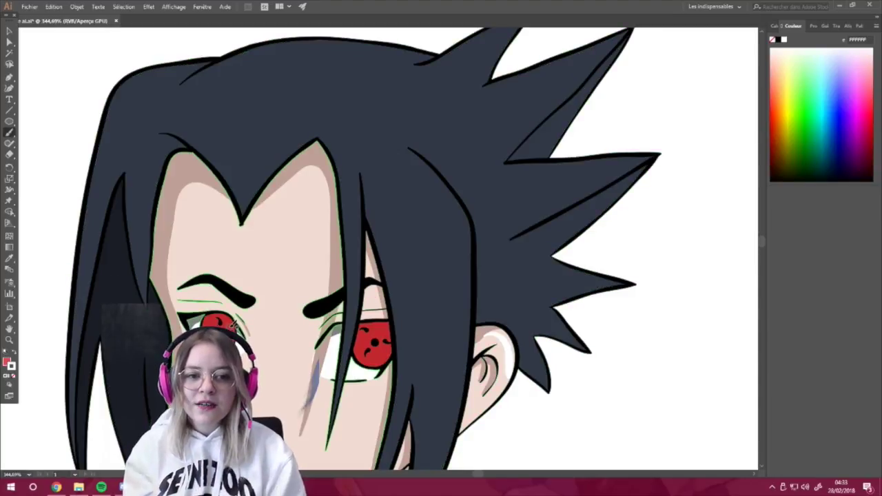
click(384, 333)
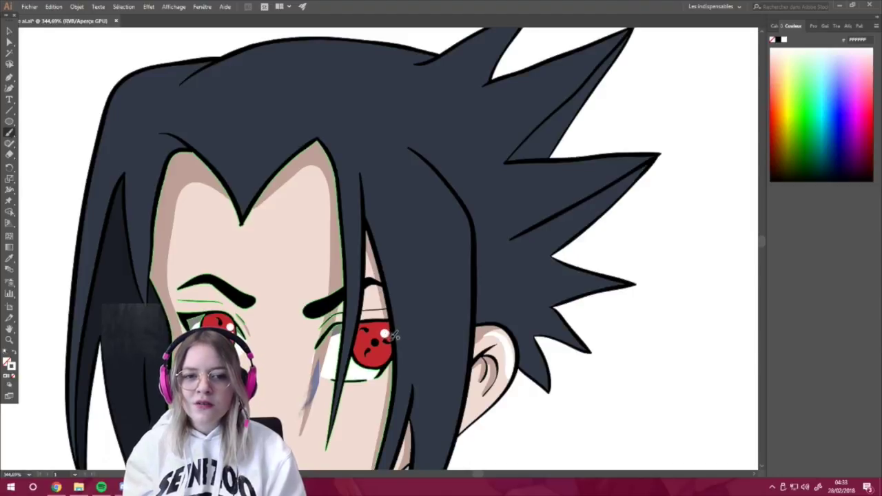
drag(394, 335, 397, 326)
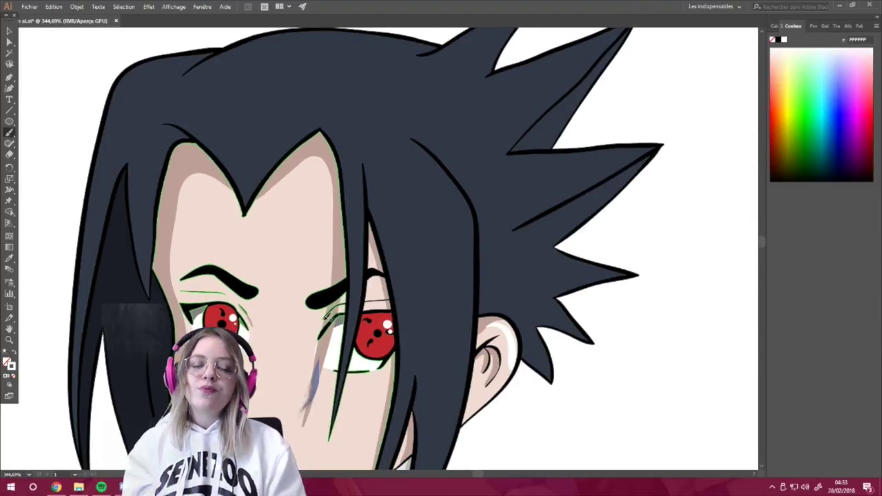
click(10, 339)
- Zoom out to the whole character and select all of the Sasuke artwork
drag(313, 269, 293, 284)
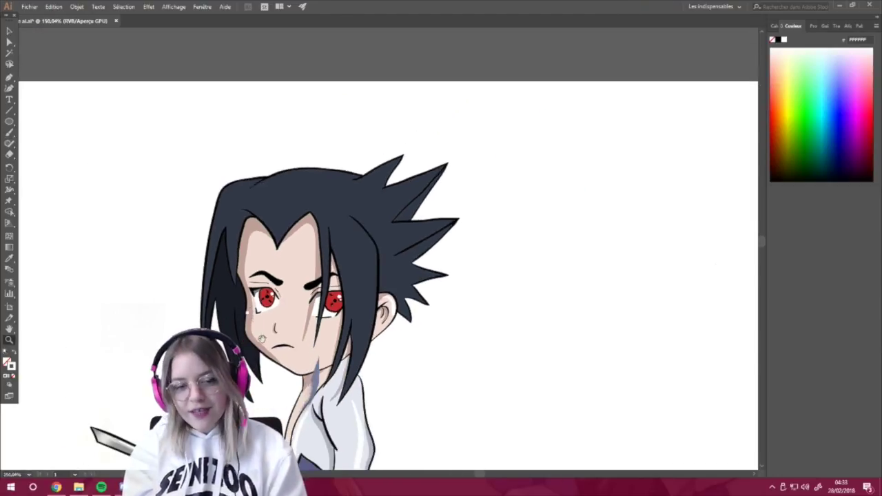
scroll(293, 284, down, 1)
scroll(316, 279, down, 1)
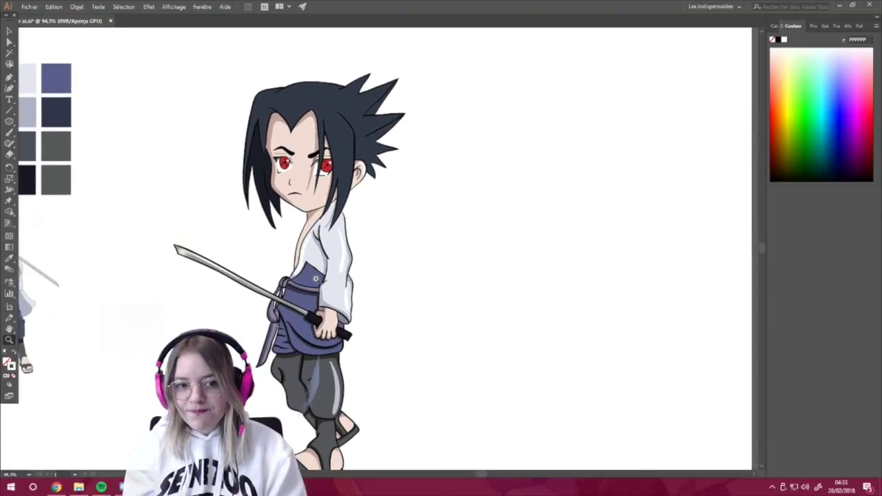
key(v)
scroll(396, 343, down, 3)
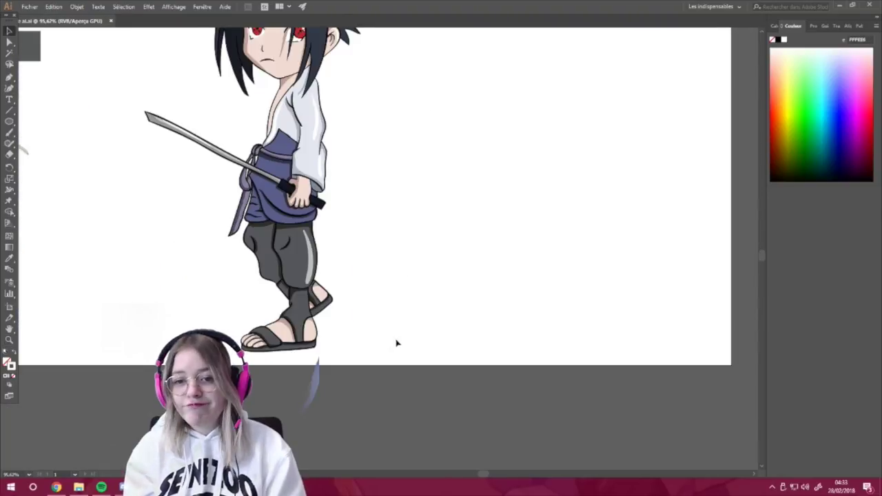
scroll(396, 342, up, 1)
scroll(420, 388, up, 1)
scroll(420, 387, up, 2)
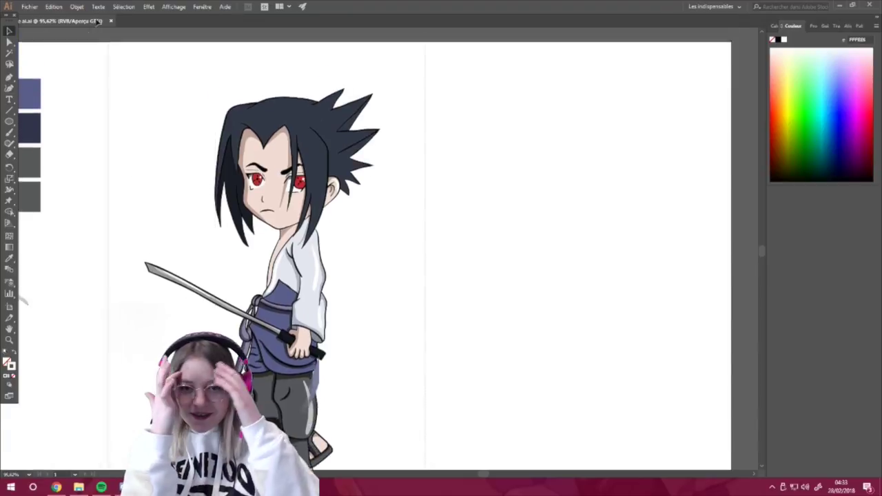
key(ctrl+a)
- Launch Adobe Photoshop CC 2018 from the Start menu
click(775, 26)
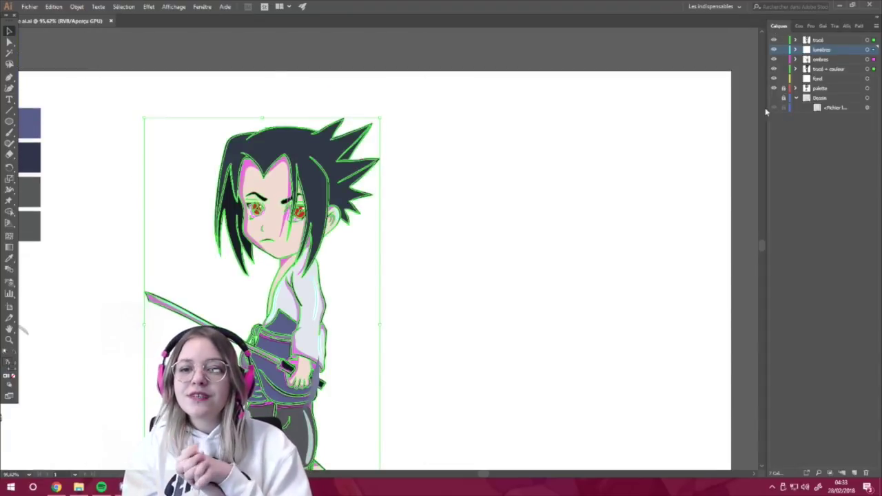
scroll(447, 264, down, 1)
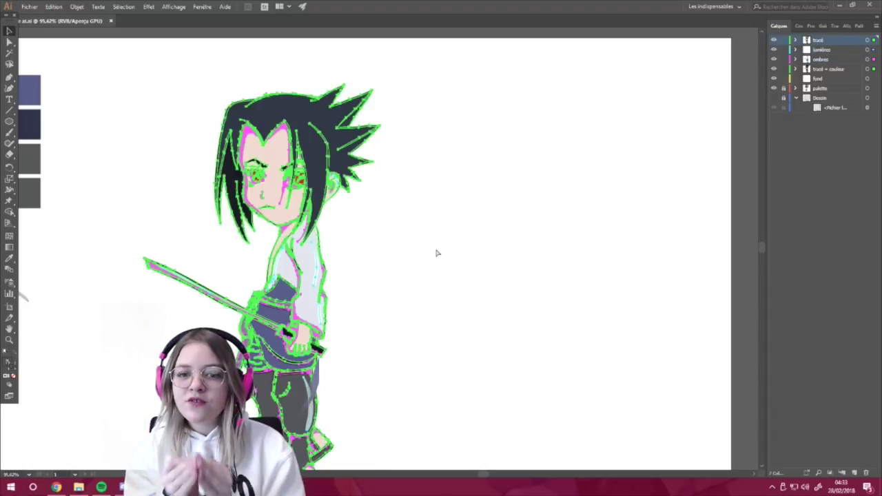
scroll(435, 260, down, 1)
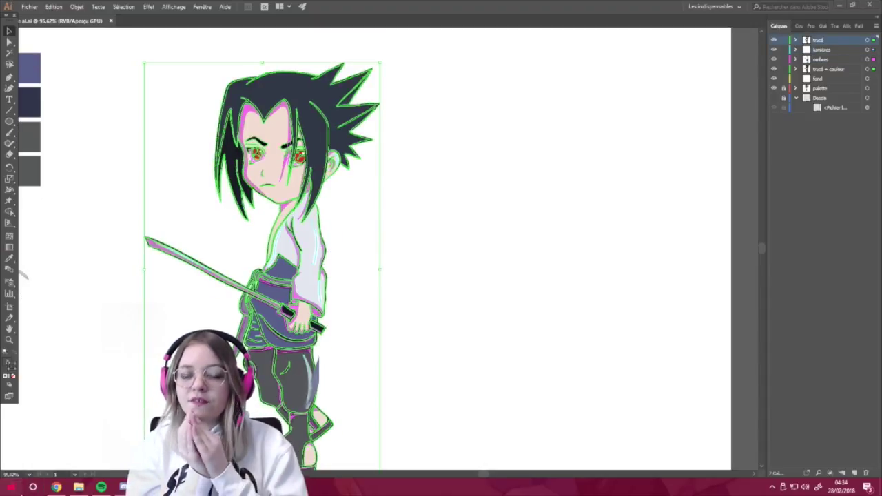
click(10, 487)
click(71, 310)
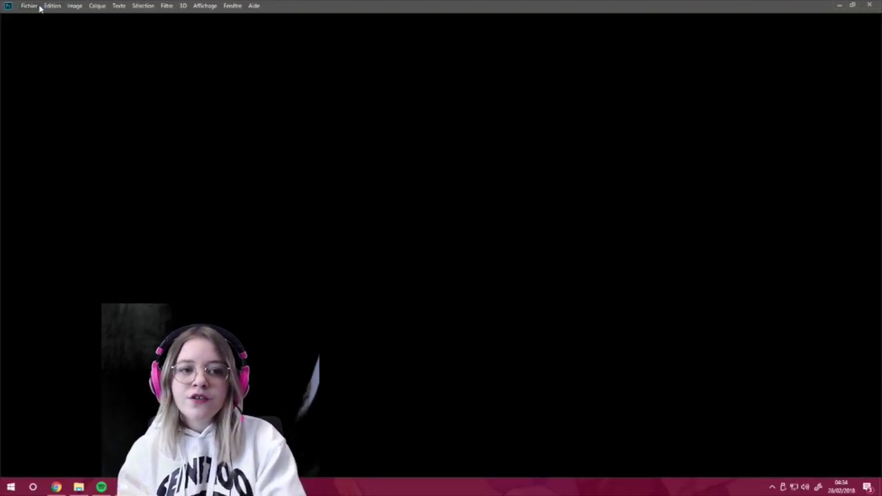
- Create a new A3 Impression document, 297 × 420 mm at 300 ppi
click(34, 7)
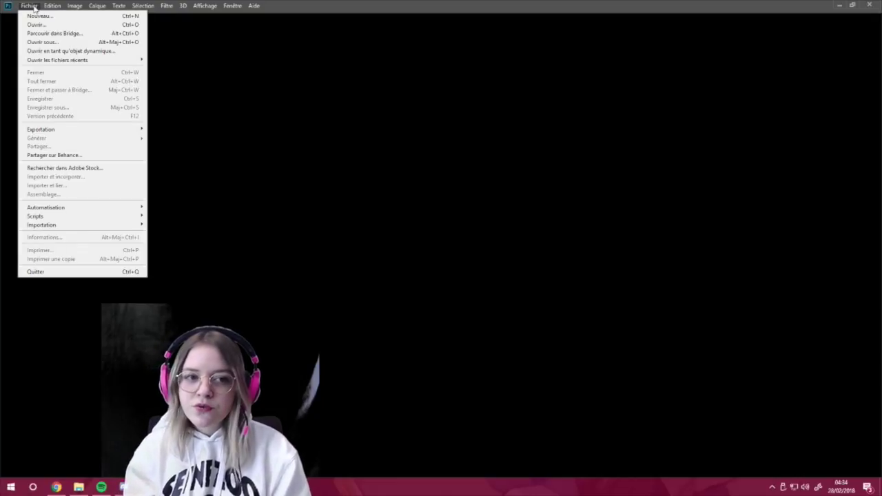
click(34, 7)
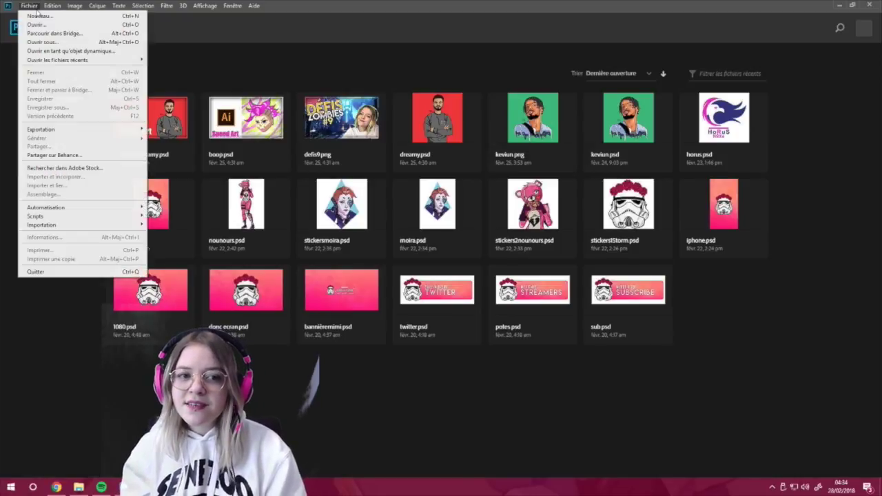
click(39, 16)
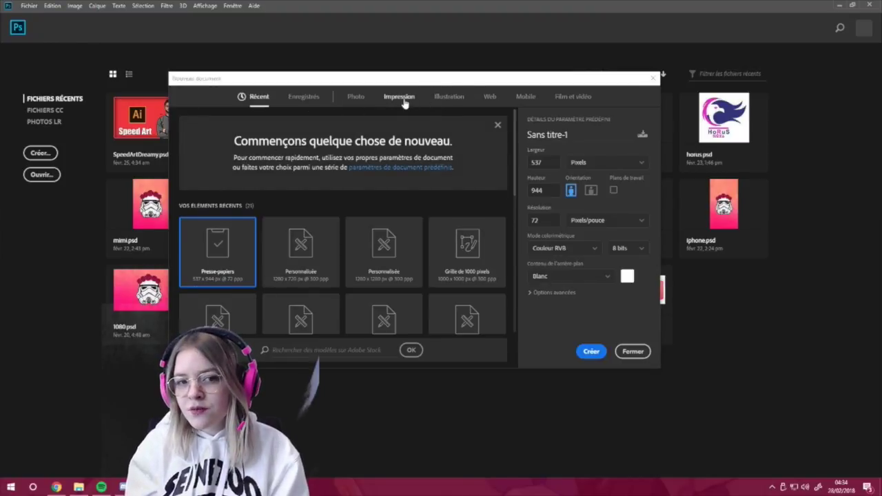
click(404, 99)
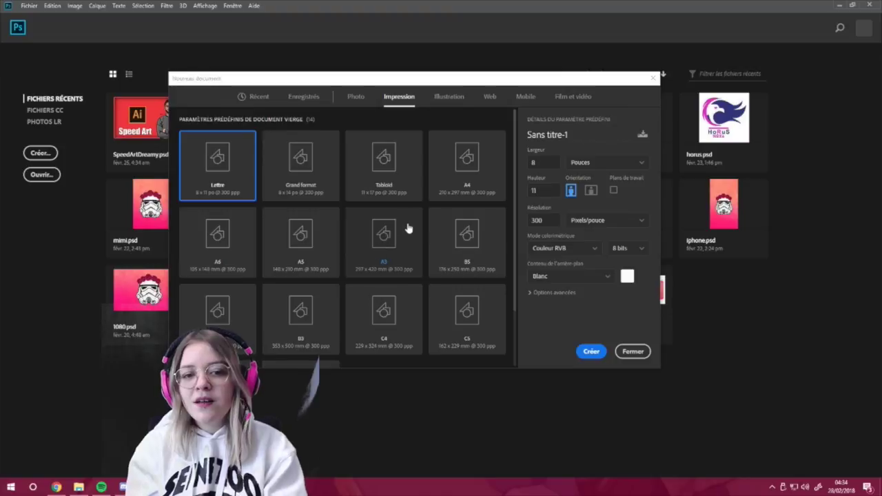
click(384, 242)
click(587, 352)
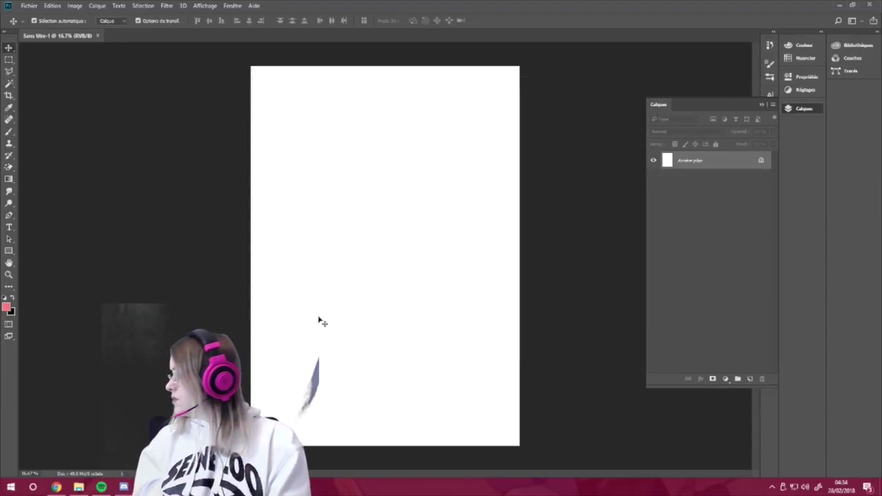
- Paste Sasuke as an Objet dynamique, commit placement, and collapse the Bibliothèques panel
key(ctrl+v)
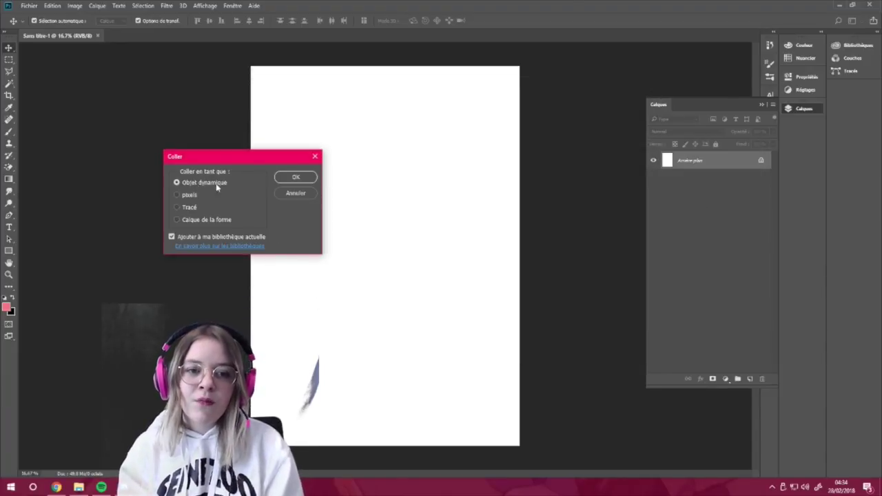
click(297, 177)
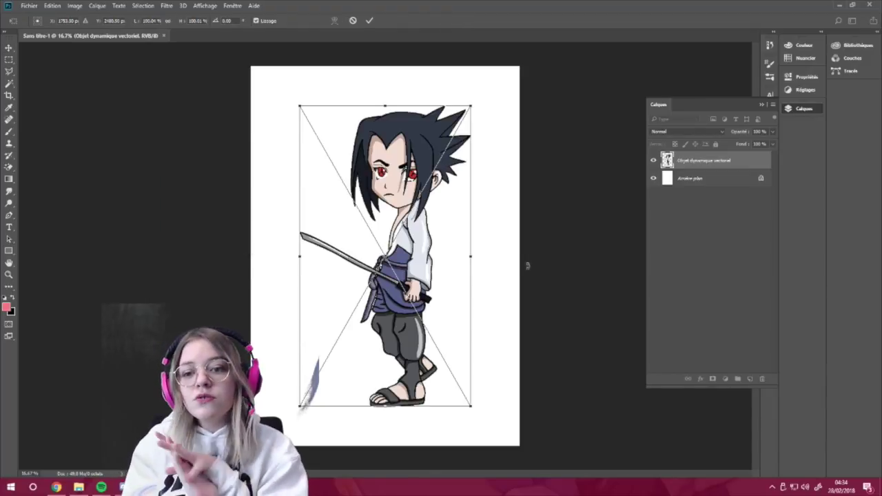
key(Return)
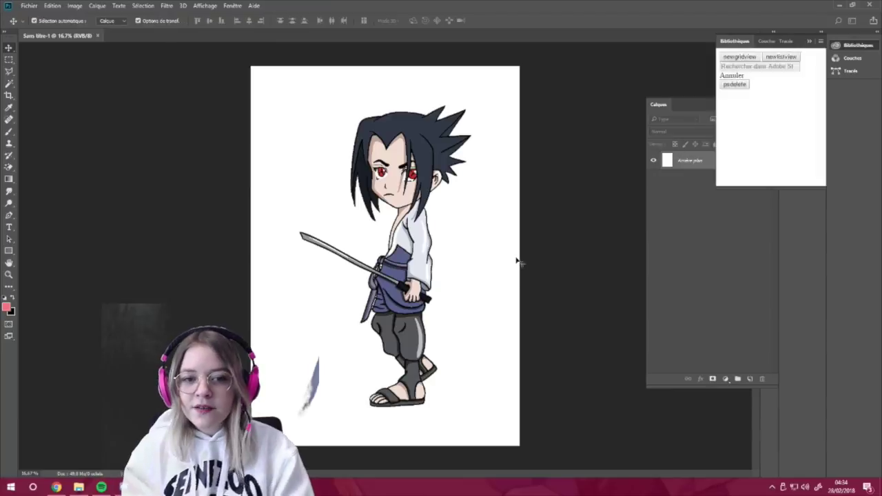
click(810, 42)
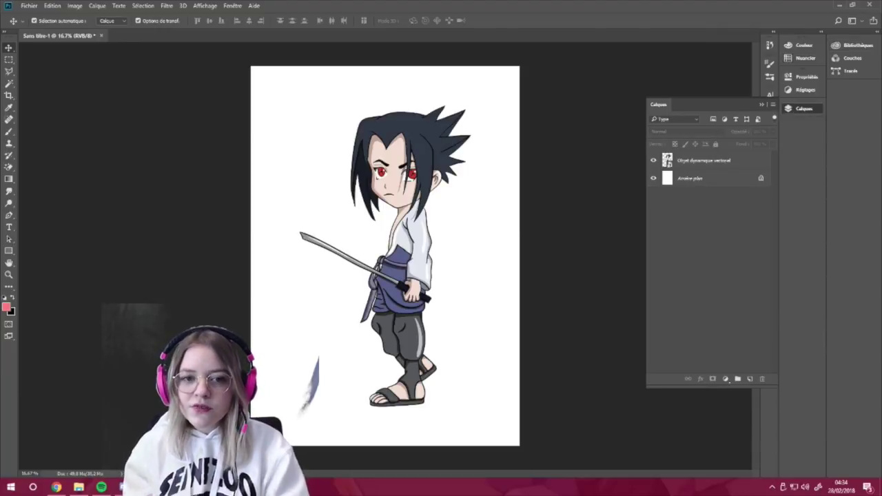
- Zoom in close on Sasuke's face and the top of his hair
click(10, 252)
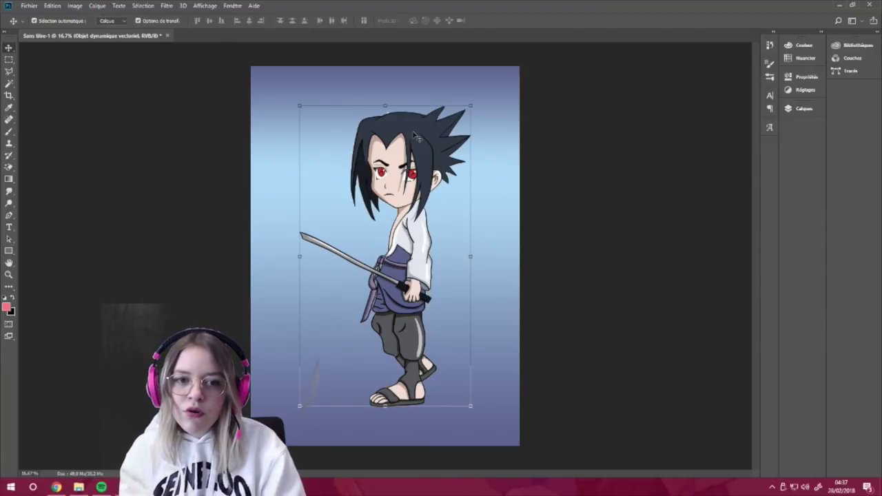
click(9, 274)
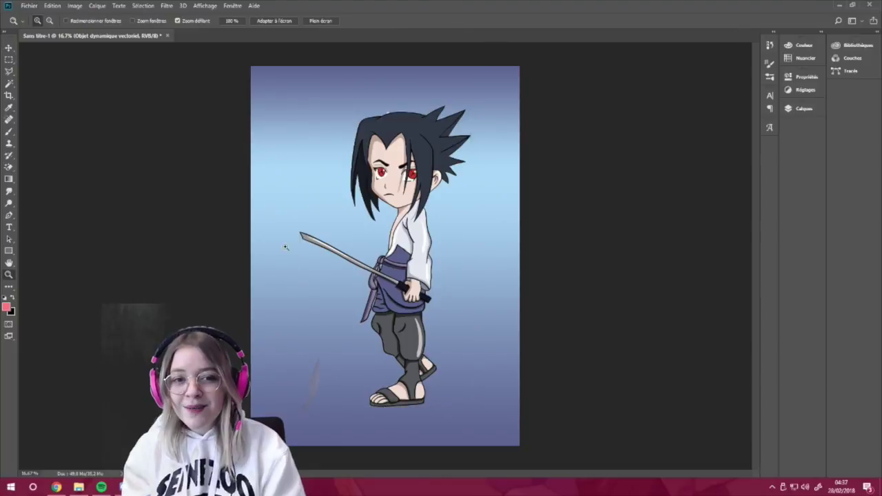
drag(408, 215, 418, 311)
scroll(417, 311, up, 2)
scroll(418, 311, up, 2)
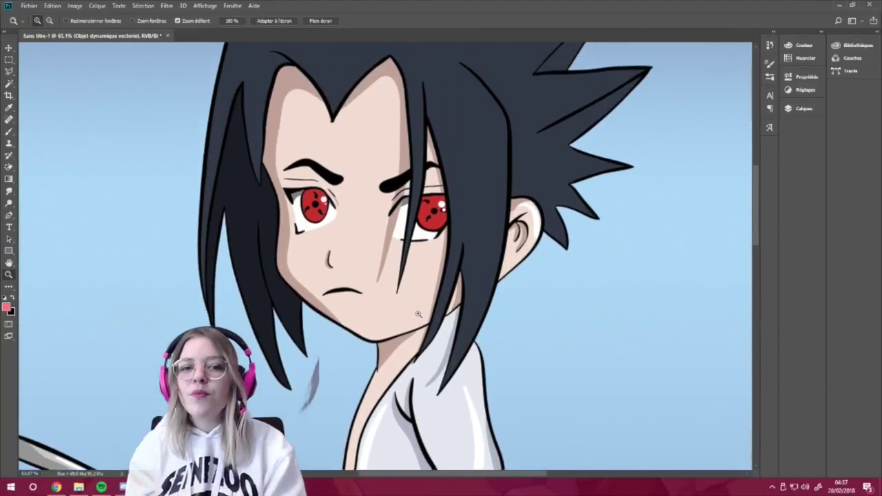
scroll(418, 311, up, 2)
scroll(418, 310, up, 3)
scroll(418, 314, up, 3)
scroll(417, 313, up, 1)
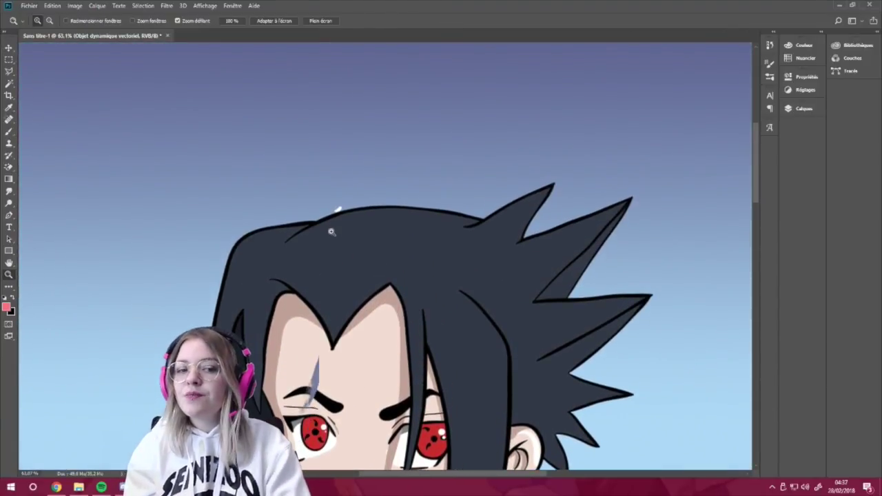
scroll(413, 310, up, 2)
scroll(387, 257, up, 1)
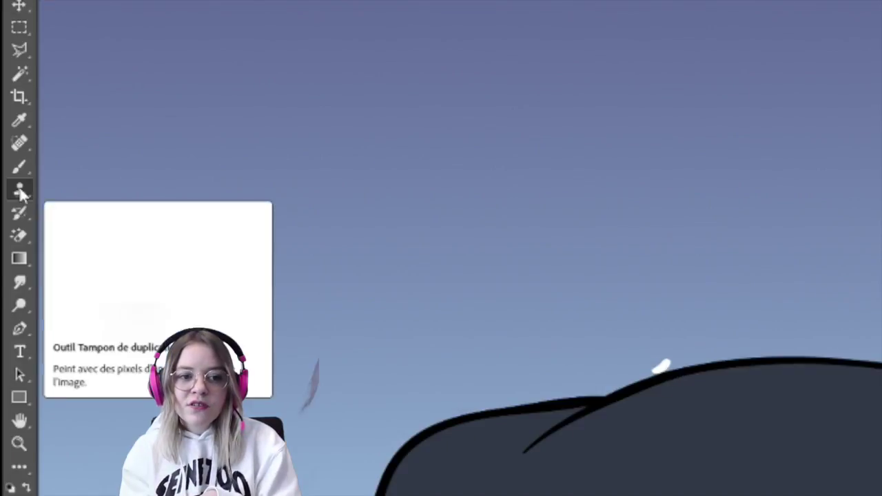
- Magic-erase the white speck above the hair, accepting rasterizing, then zoom back out
right_click(40, 234)
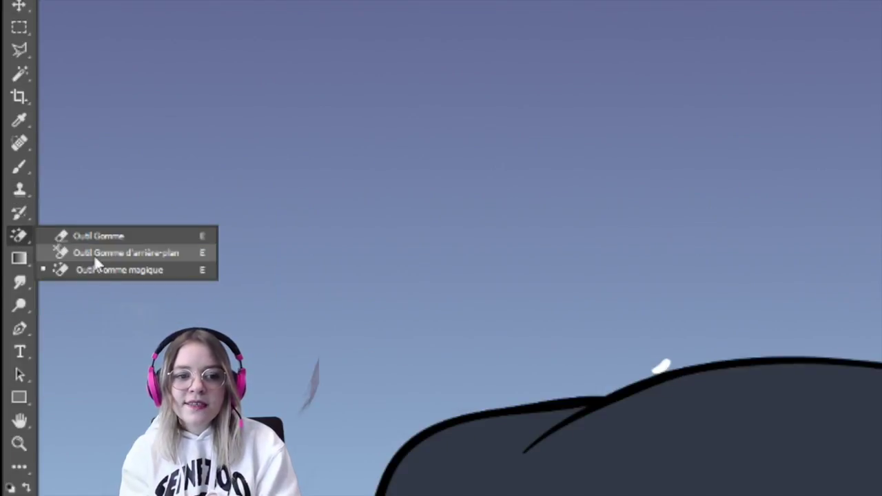
click(117, 270)
click(413, 276)
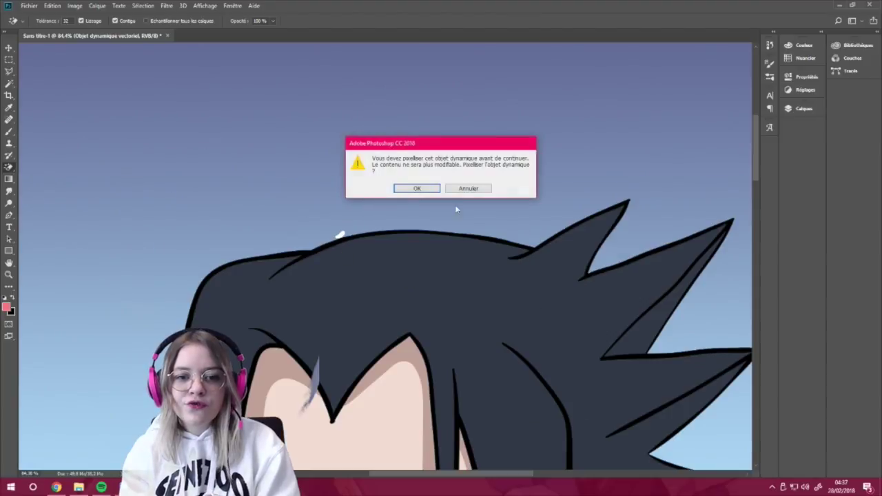
click(417, 188)
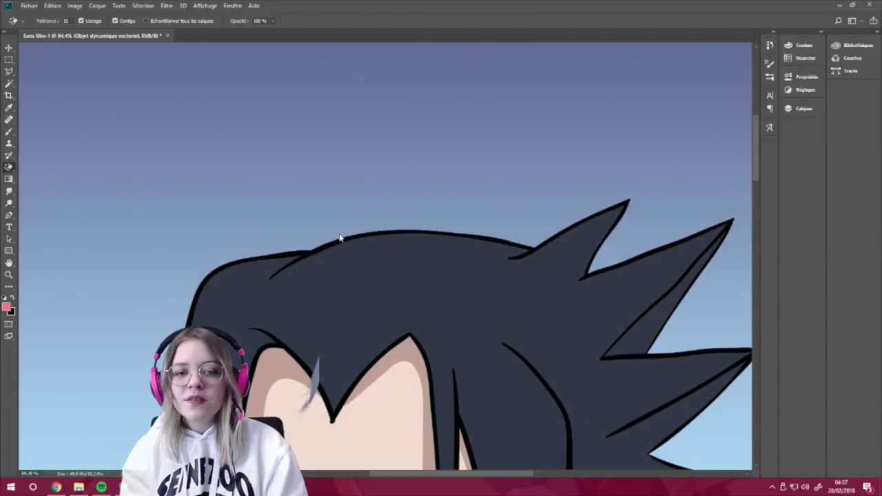
click(9, 275)
alt+click(398, 290)
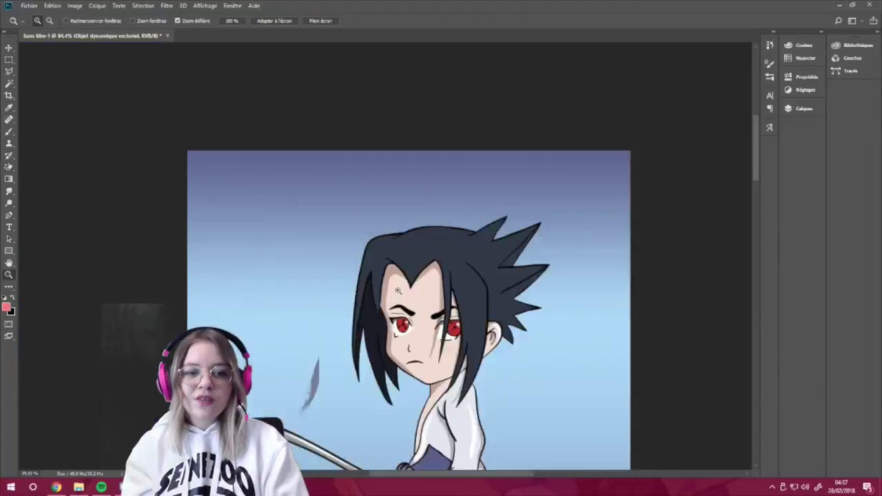
drag(398, 291, 458, 213)
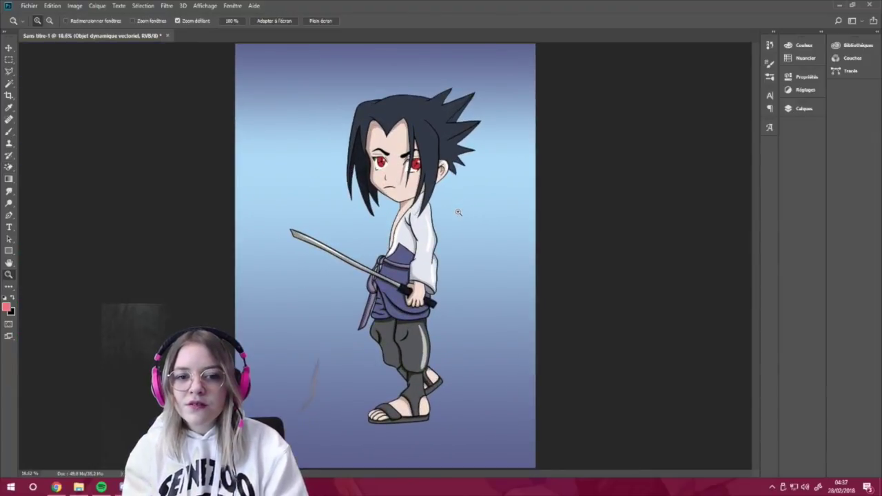
- Draw a large circle to the right of Sasuke and give it a gradient fill
click(9, 47)
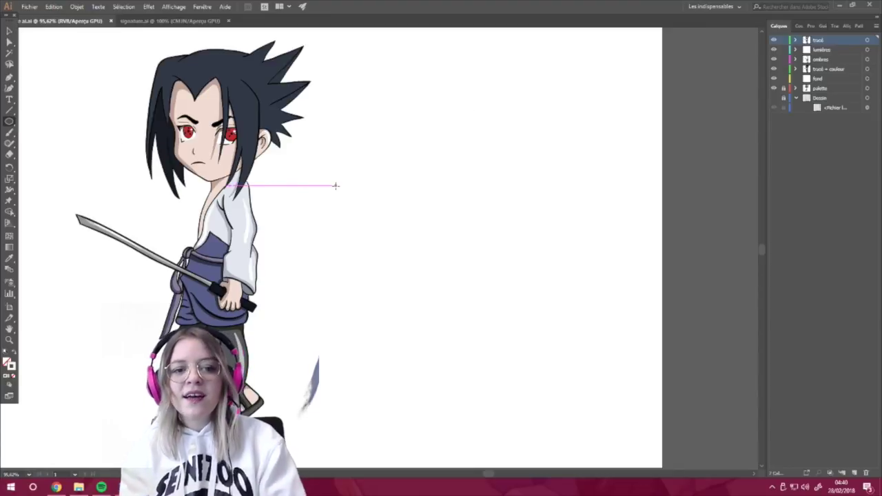
drag(380, 141, 536, 375)
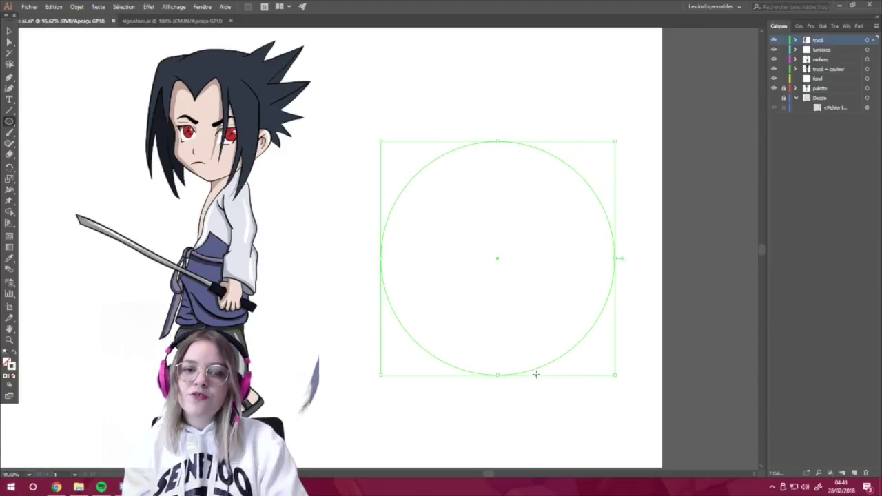
click(804, 25)
click(776, 127)
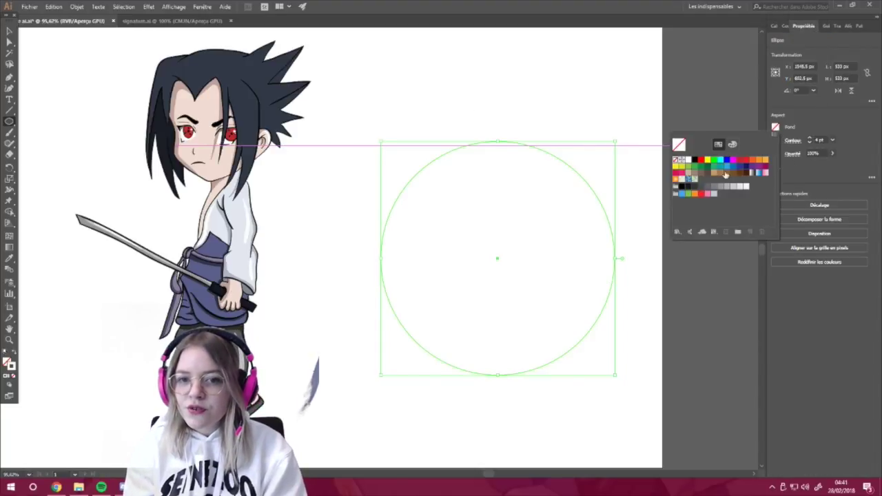
click(10, 377)
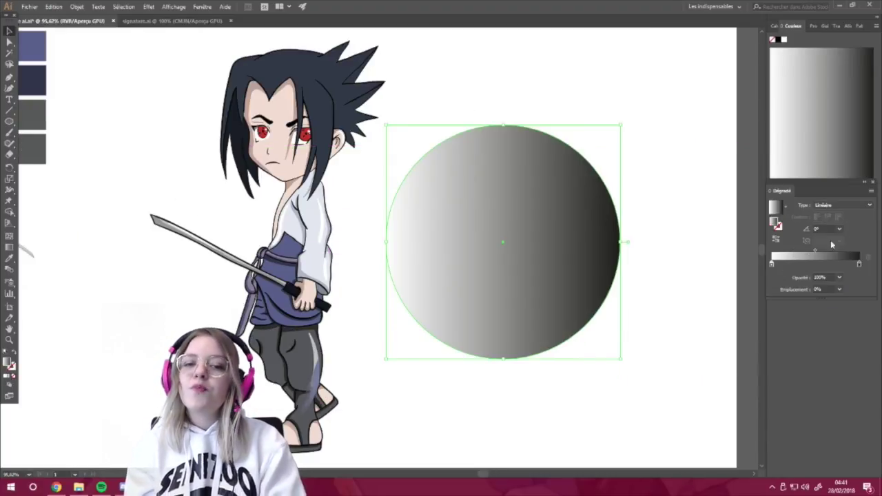
- Make the gradient radial with both the centre and outer stops set to red
click(834, 205)
click(837, 227)
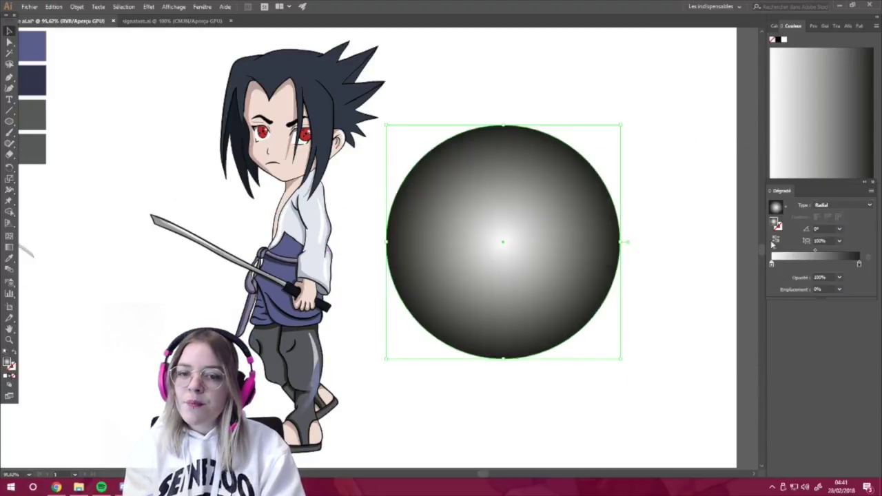
double_click(772, 264)
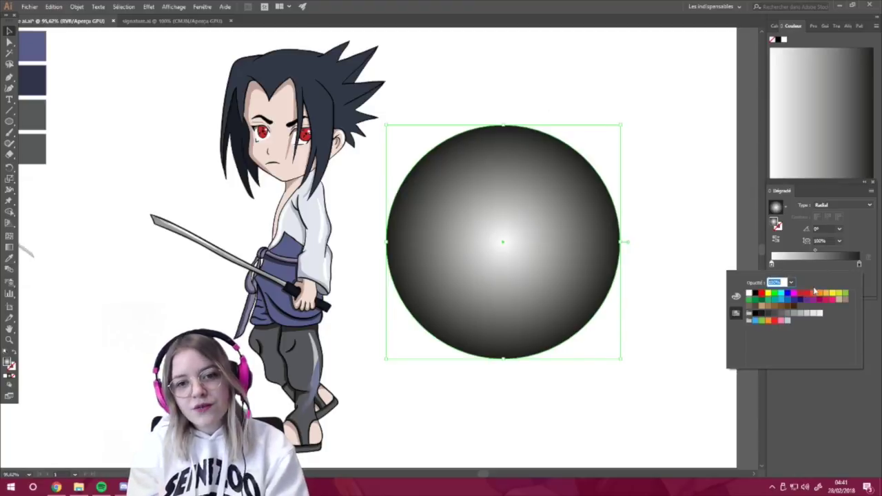
click(809, 294)
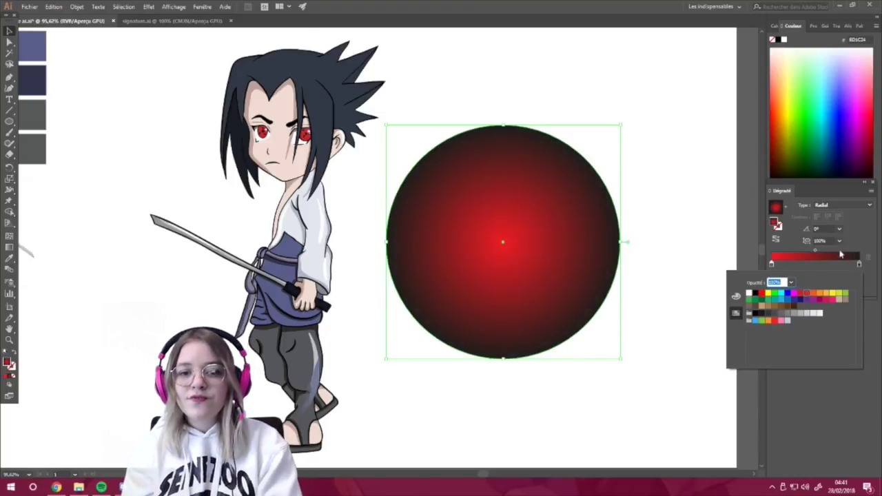
click(859, 266)
double_click(859, 266)
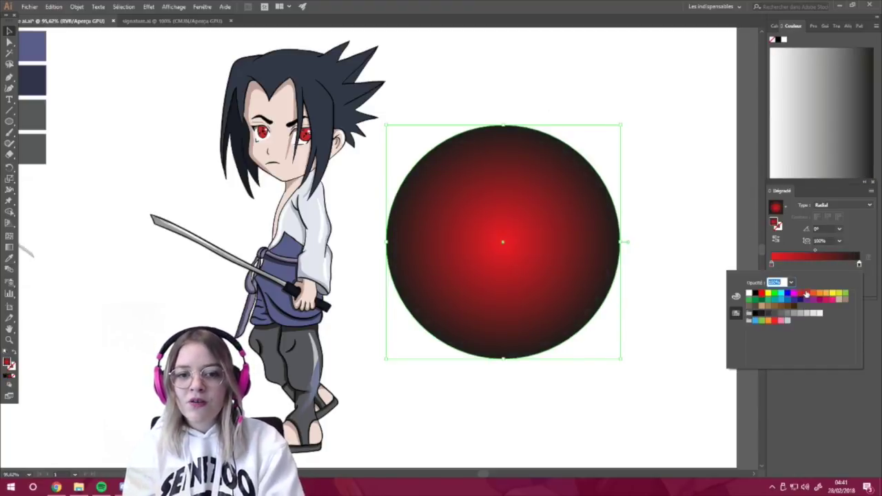
click(804, 295)
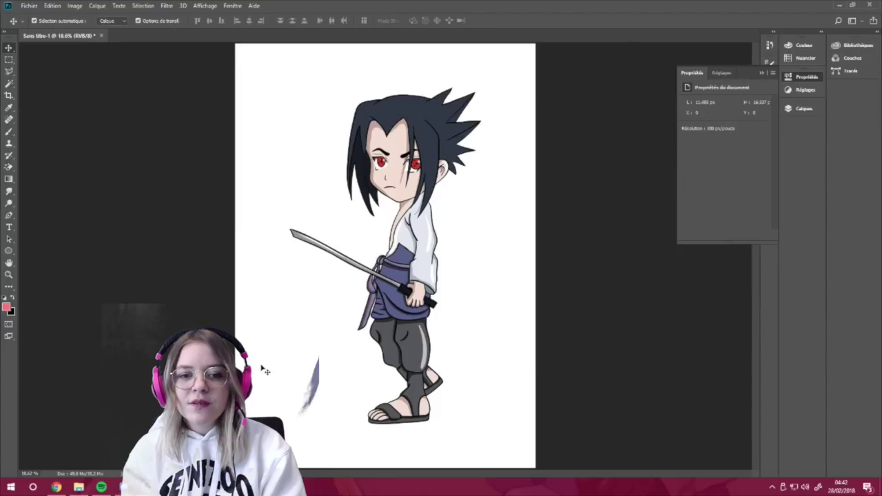
- Paste the red circle as a smart object, enlarge it and centre it on the canvas
key(ctrl+v)
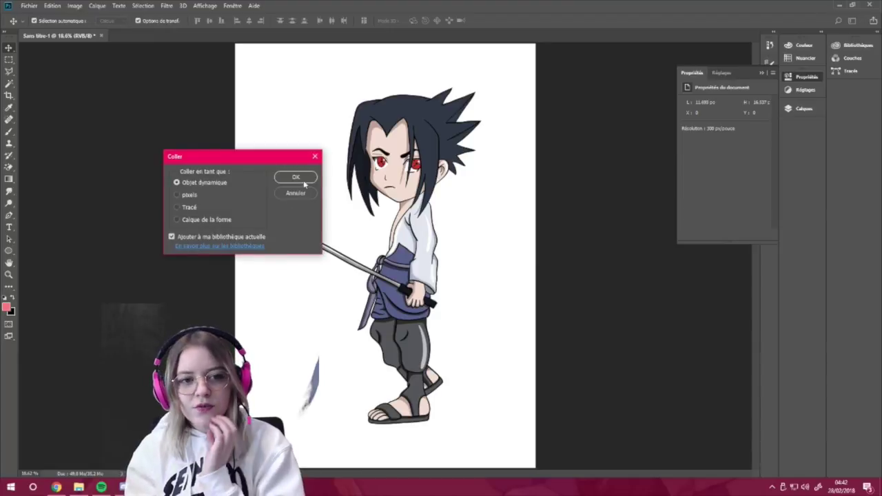
click(296, 178)
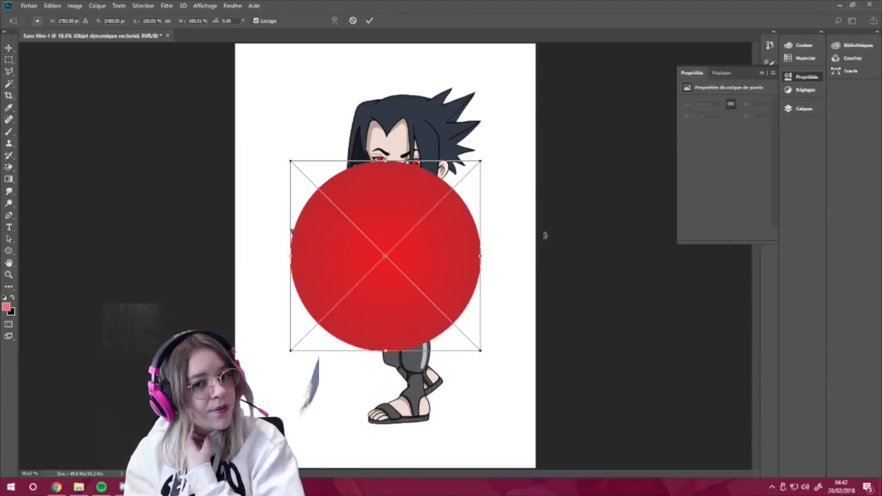
drag(484, 160, 517, 131)
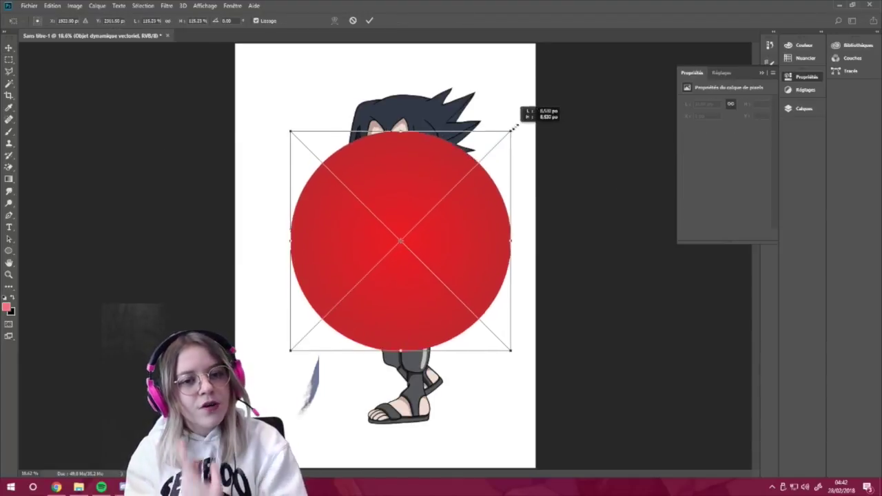
drag(451, 260, 438, 278)
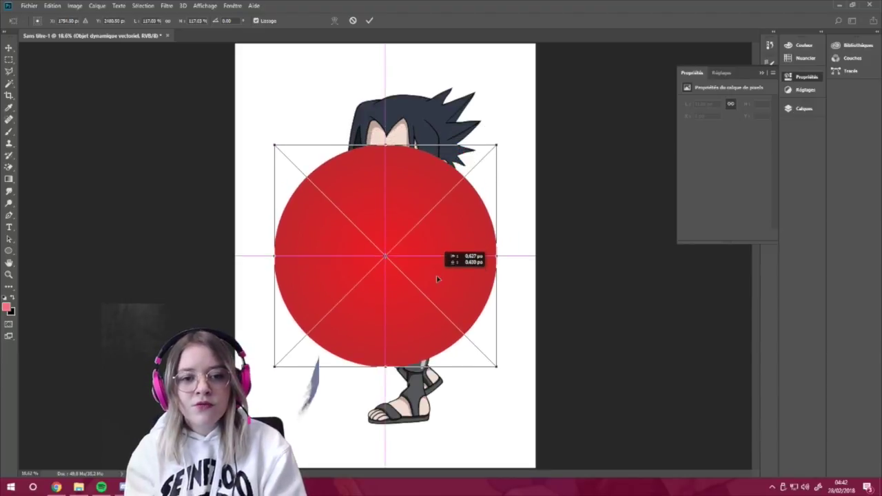
key(Return)
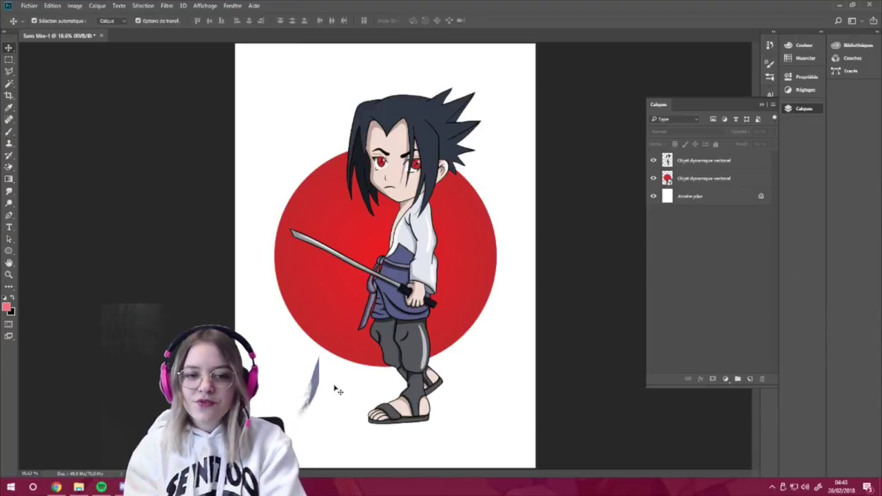
- Paste the DG signature as a Smart Object, scaled to about 42%, and place it beside Sasuke's legs
key(ctrl+v)
click(296, 178)
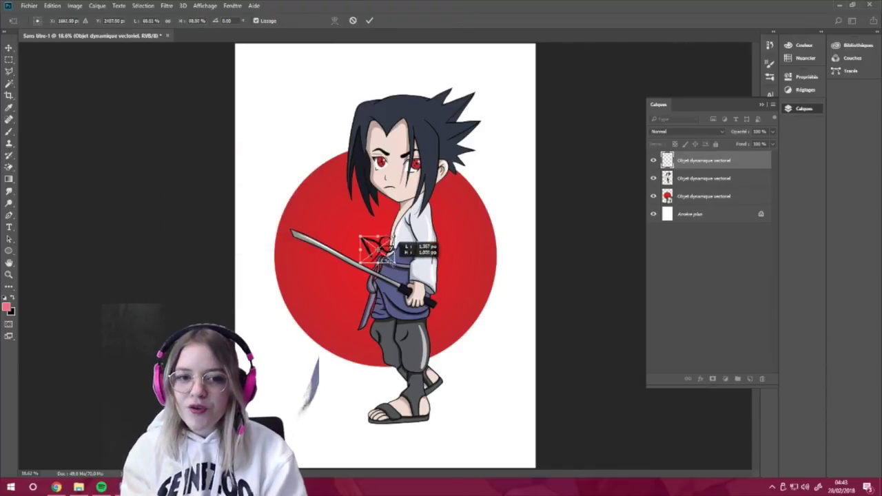
mouse_move(412, 274)
mouse_down()
mouse_move(380, 252)
mouse_move(365, 297)
mouse_up()
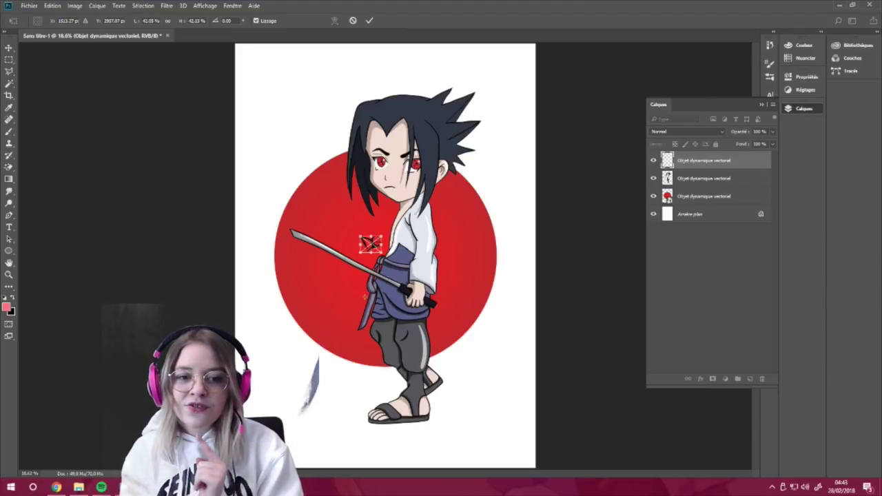
drag(371, 242, 404, 284)
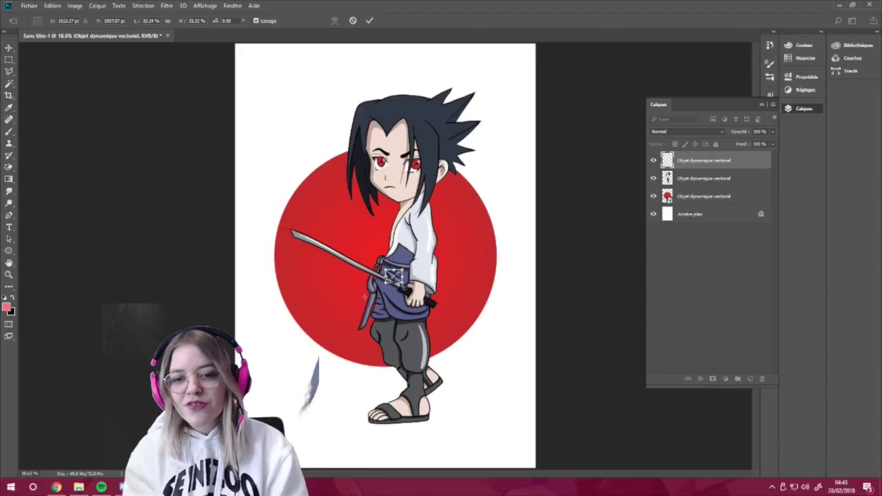
key(Escape)
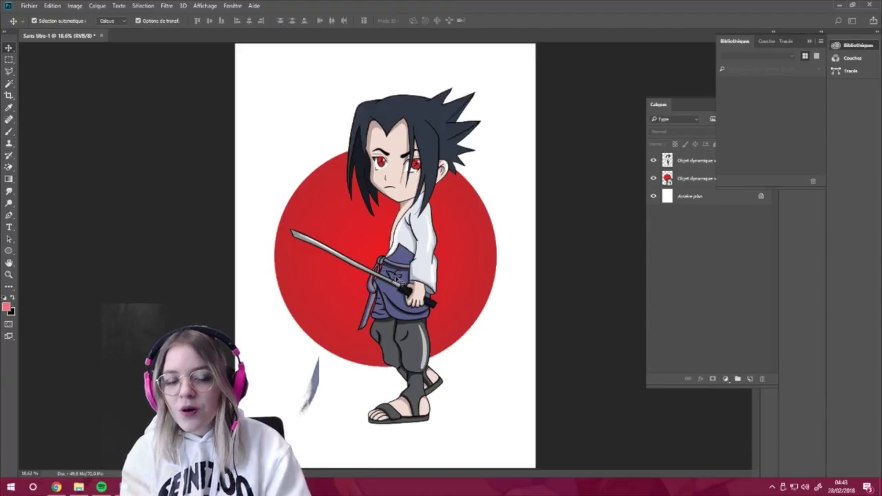
key(ctrl+v)
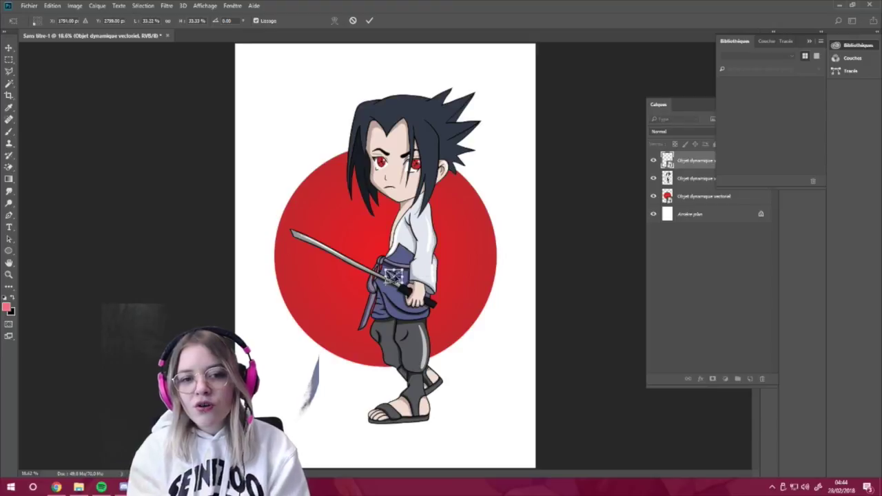
drag(393, 276, 361, 348)
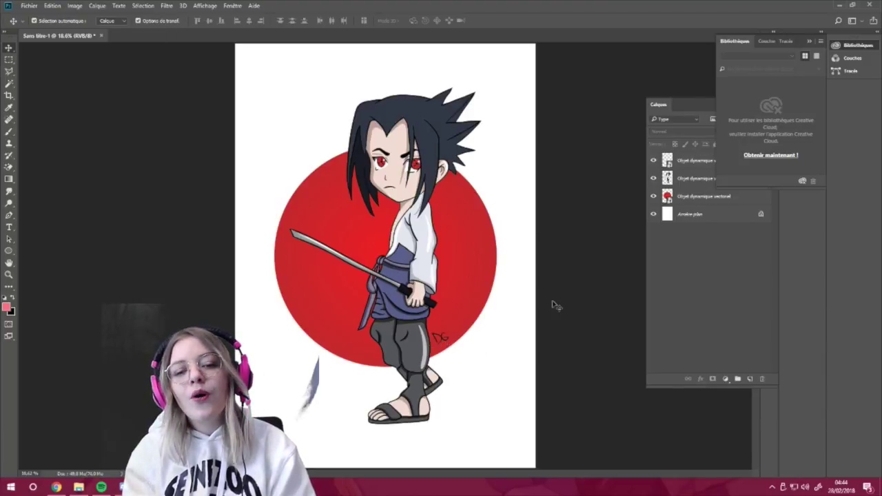
- Open Layer Style for the character layer and enable Drop Shadow
click(696, 178)
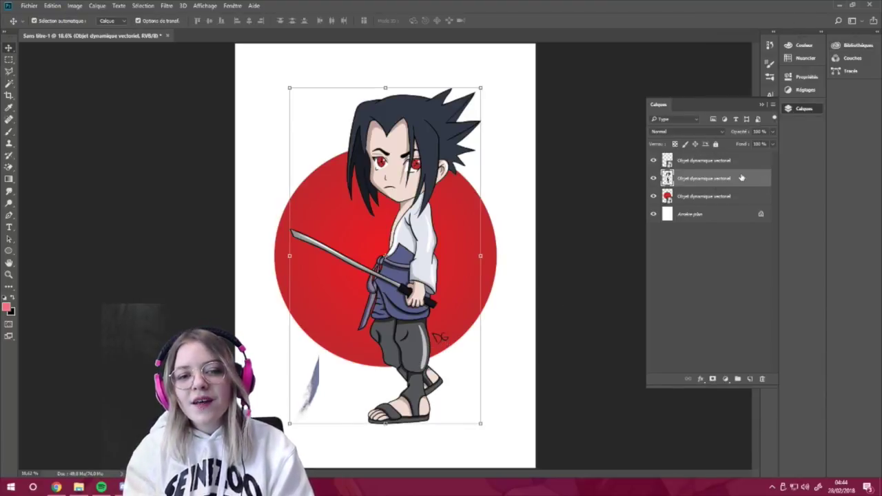
double_click(742, 178)
drag(359, 89, 453, 62)
click(367, 223)
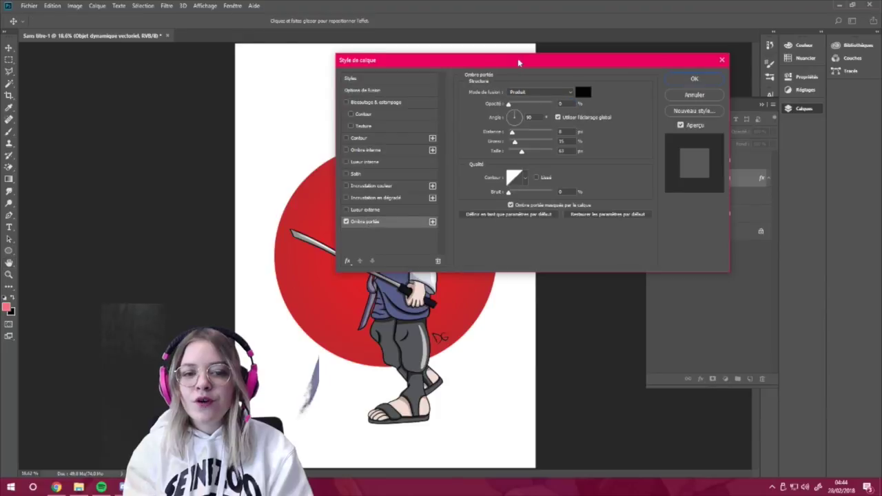
drag(581, 62, 694, 63)
- Tune the shadow: lower opacity, hard edge, maximum spread, larger distance, upper-left angle
drag(662, 108, 649, 108)
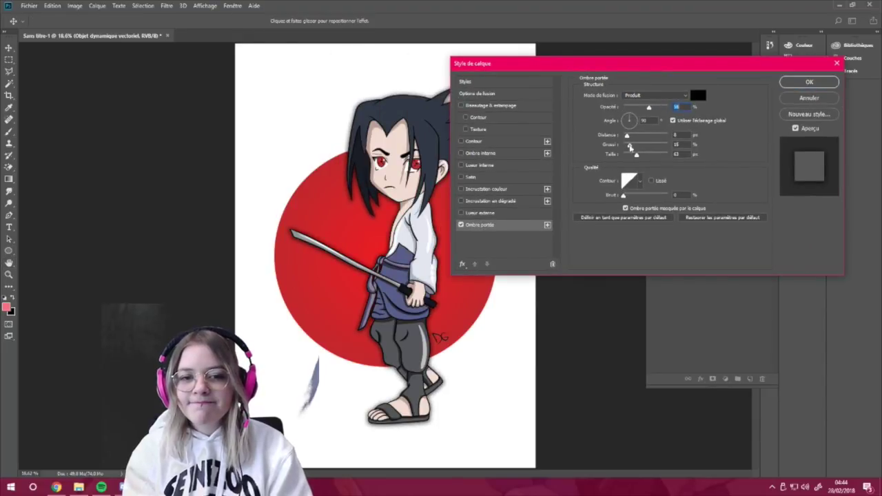
drag(636, 154, 651, 156)
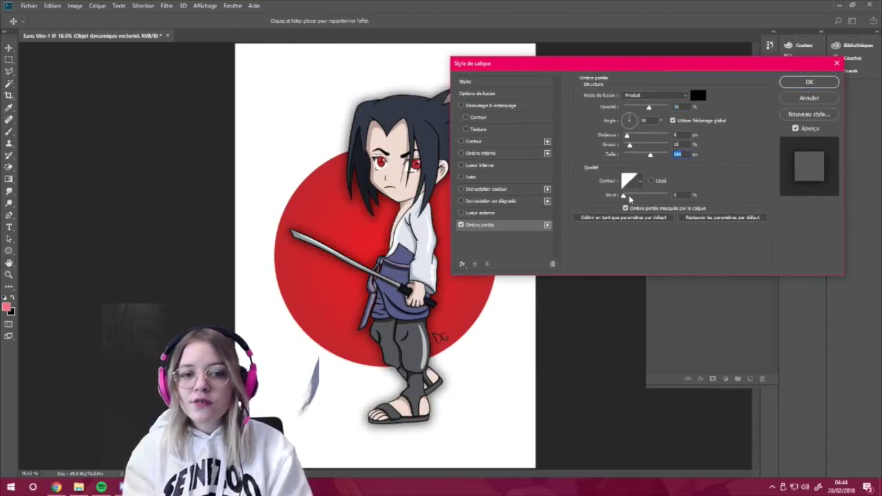
mouse_move(627, 122)
mouse_down()
mouse_move(638, 128)
mouse_move(636, 141)
mouse_move(658, 136)
mouse_move(640, 109)
mouse_up()
drag(650, 155, 622, 155)
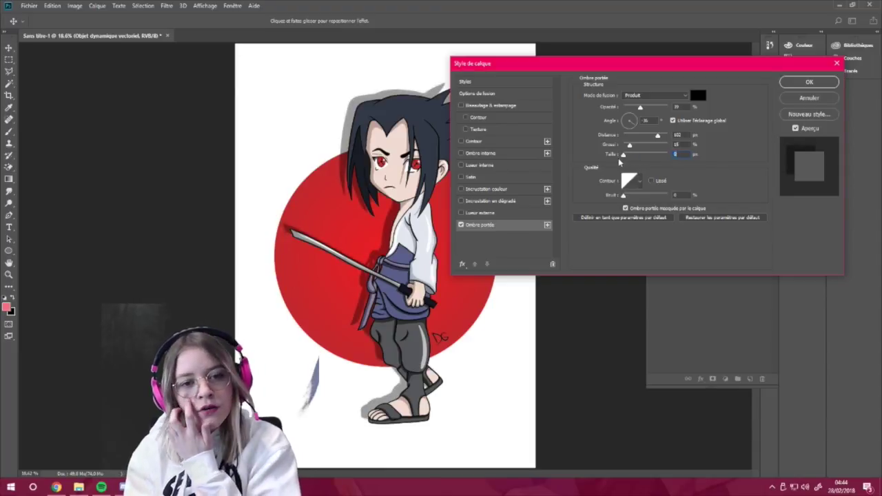
mouse_move(630, 145)
mouse_down()
mouse_move(704, 153)
mouse_move(627, 145)
mouse_move(628, 161)
mouse_up()
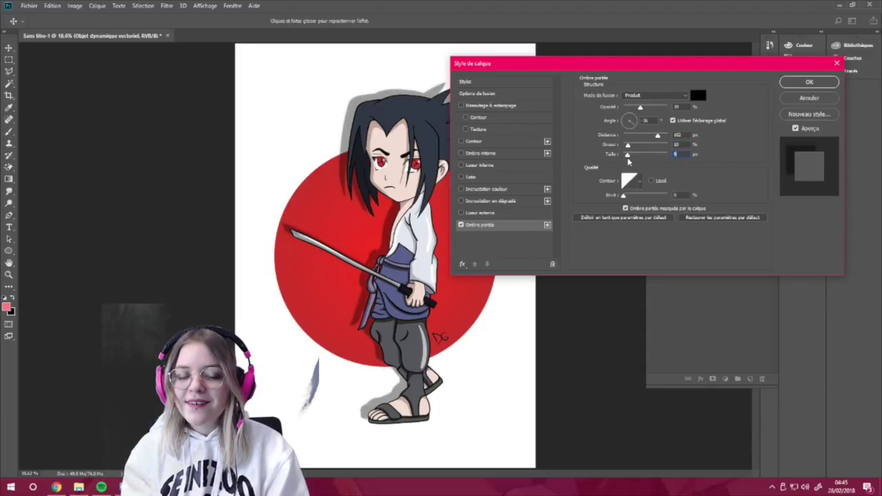
drag(657, 135, 632, 110)
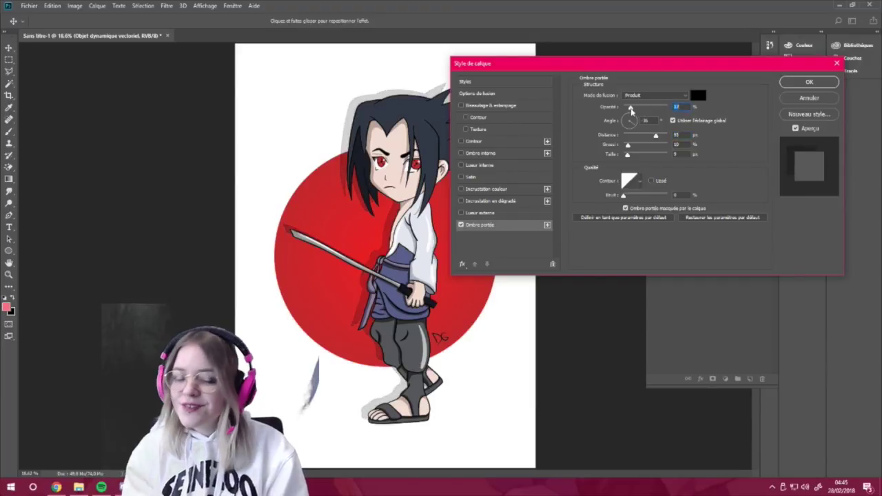
- Confirm the Layer Style dialog with OK to commit the grey drop shadow on Sasuke
click(809, 81)
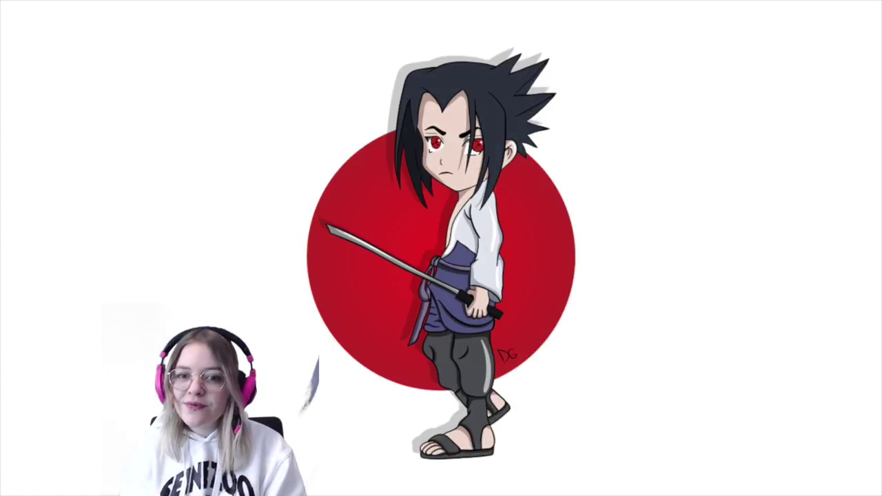